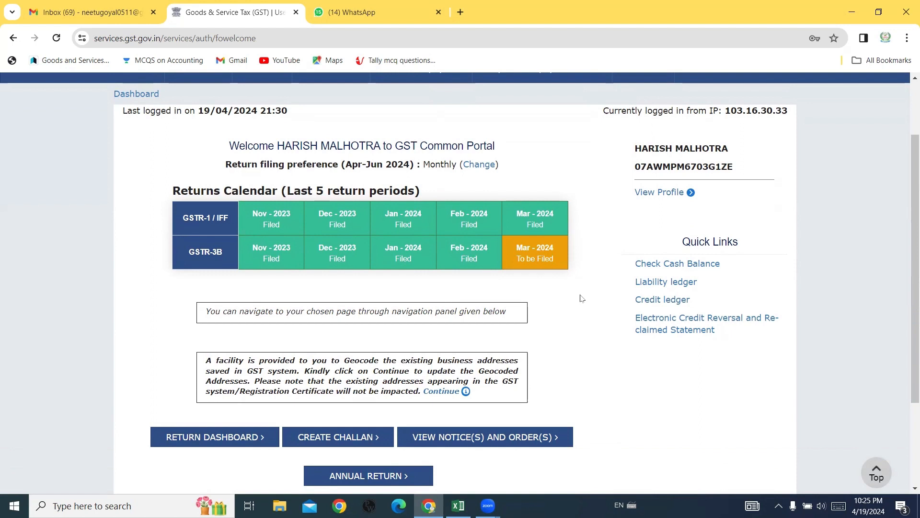
Check the March 2024 GSTR-3B due date in the returns calendar and open the Return Dashboard.
{"action": "scroll", "coordinate": [582, 298], "scroll_direction": "down", "scroll_amount": 1}
{"action": "mouse_move", "coordinate": [548, 197]}
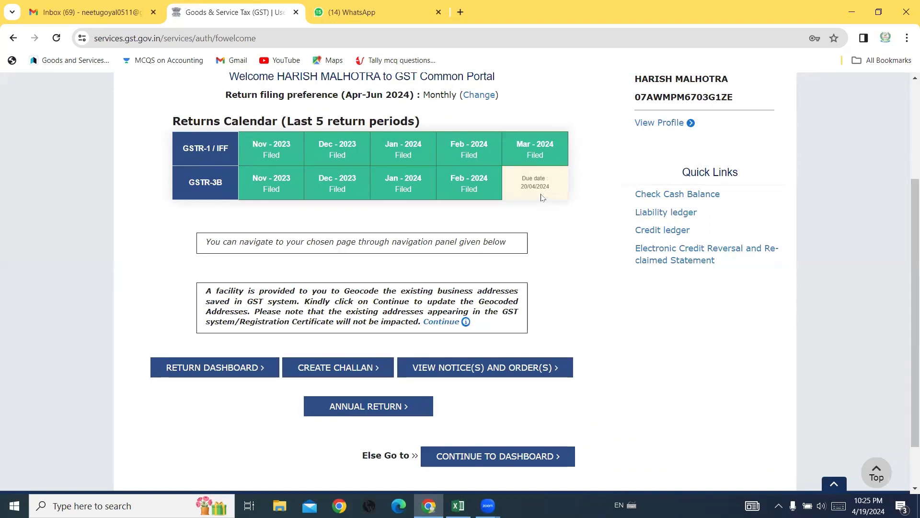
{"action": "scroll", "coordinate": [210, 298], "scroll_direction": "down", "scroll_amount": 2}
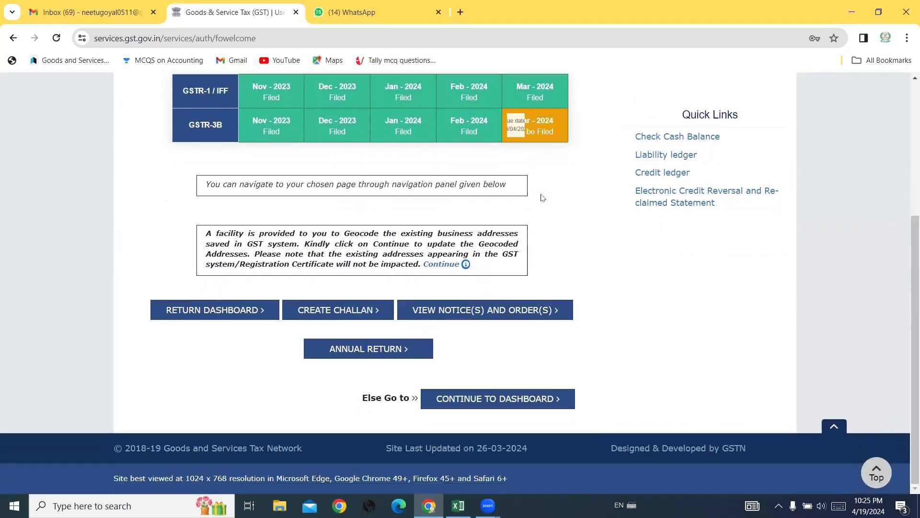
{"action": "left_click", "coordinate": [201, 314]}
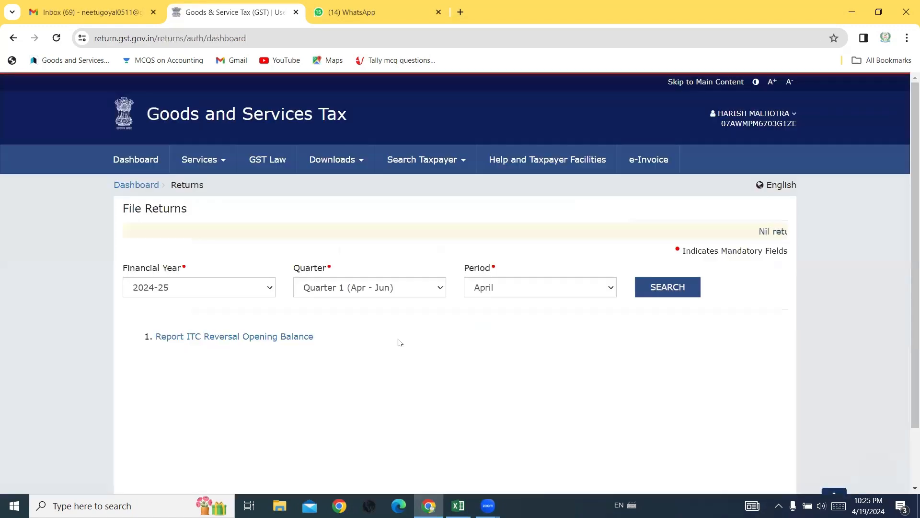
Search the returns for financial year 2023-24, Quarter 4 (Jan - Mar), period March.
{"action": "left_click", "coordinate": [236, 289]}
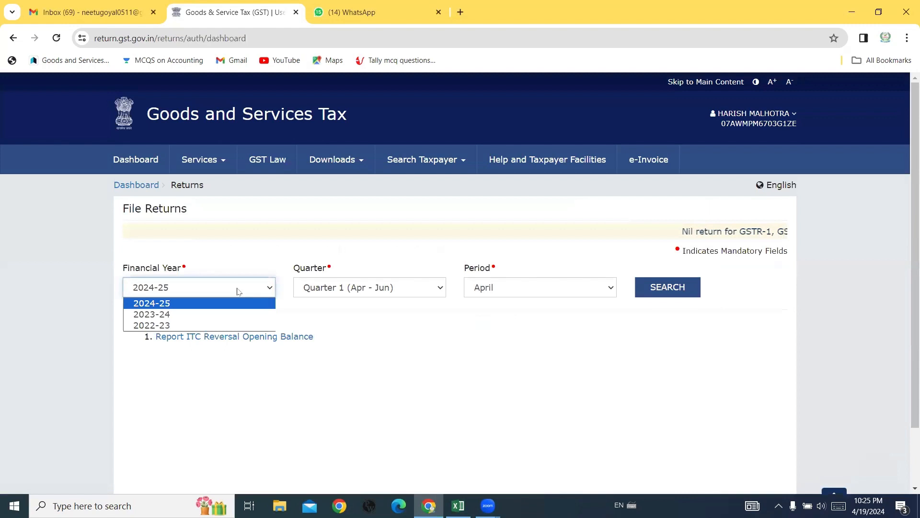
{"action": "left_click", "coordinate": [178, 314]}
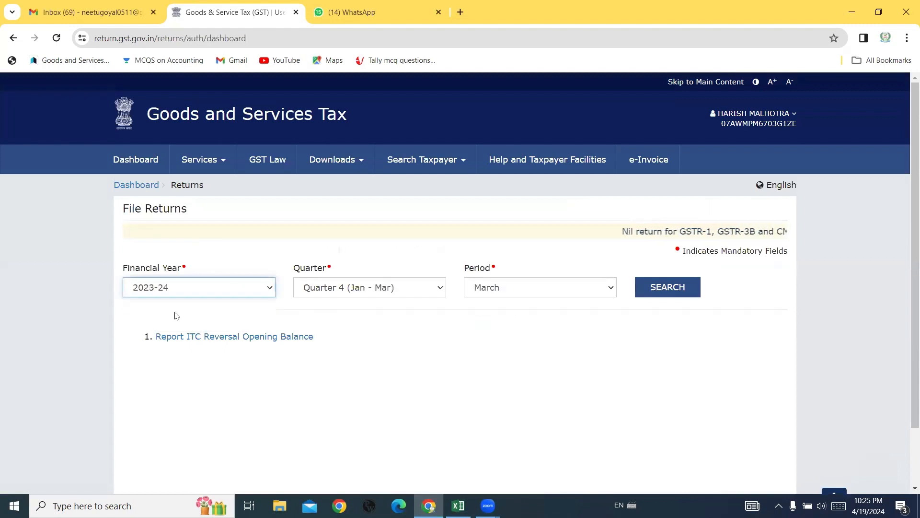
{"action": "left_click", "coordinate": [384, 290]}
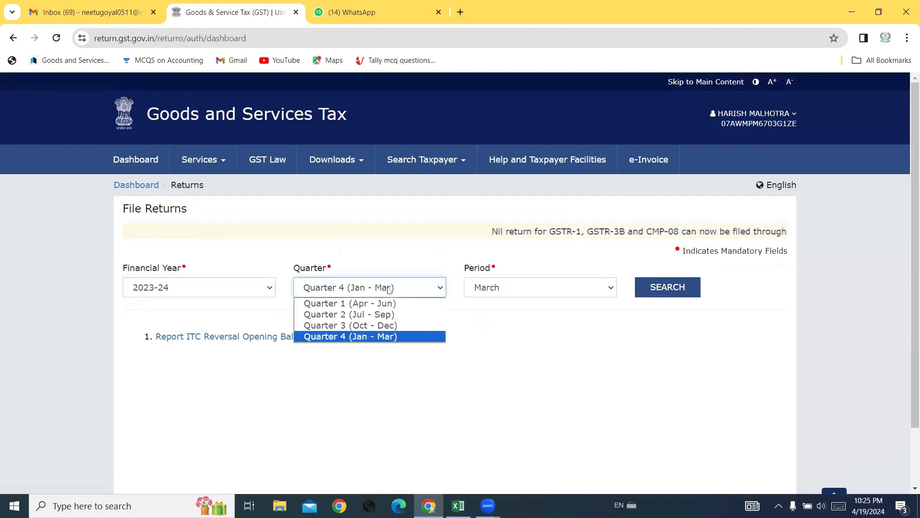
{"action": "left_click", "coordinate": [352, 337]}
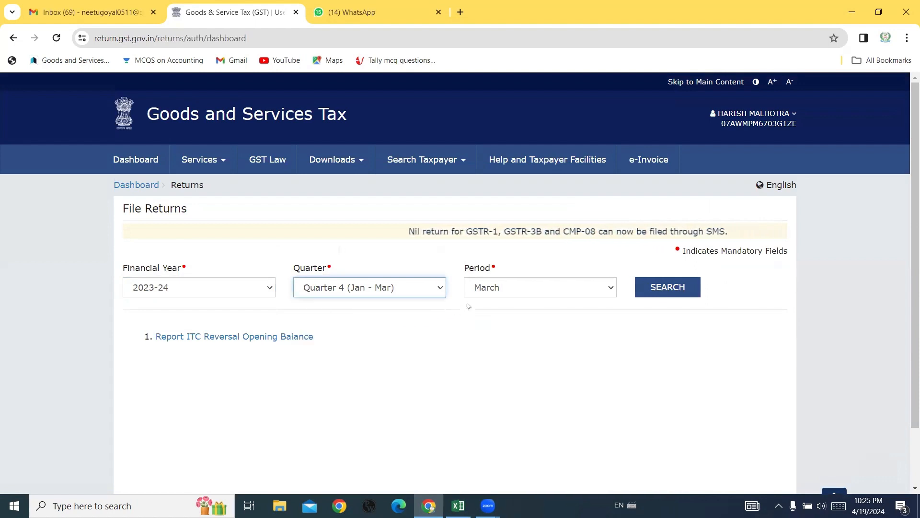
{"action": "left_click", "coordinate": [486, 286]}
{"action": "left_click", "coordinate": [618, 284]}
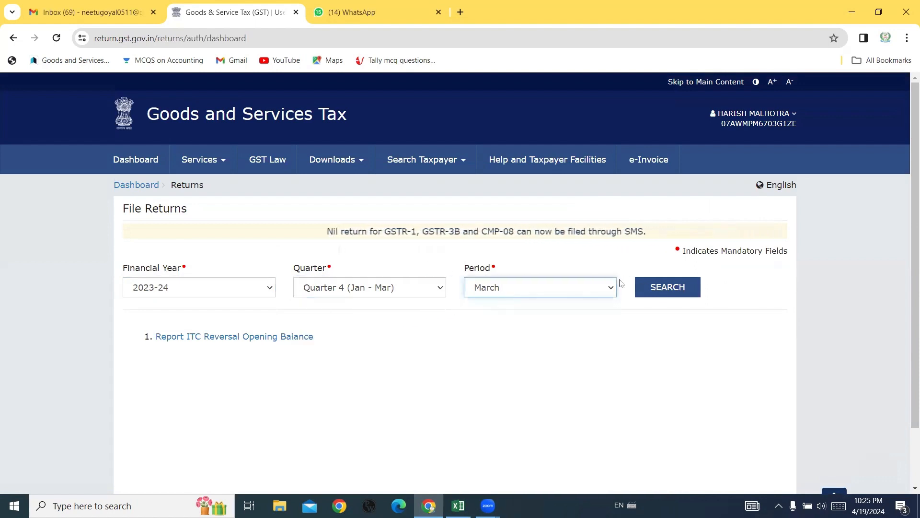
{"action": "left_click", "coordinate": [668, 289]}
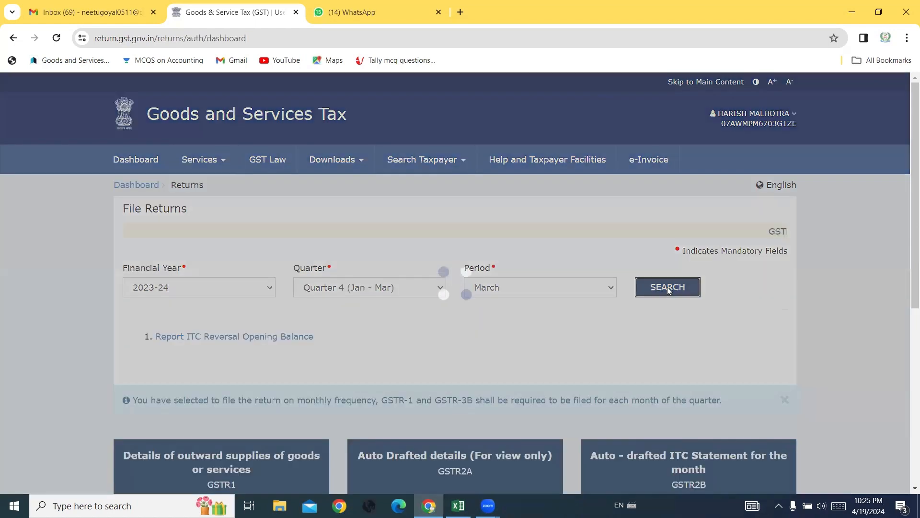
Open the auto-drafted GSTR2A details and examine the sections listed under Part A to Part D.
{"action": "scroll", "coordinate": [666, 288], "scroll_direction": "down", "scroll_amount": 7}
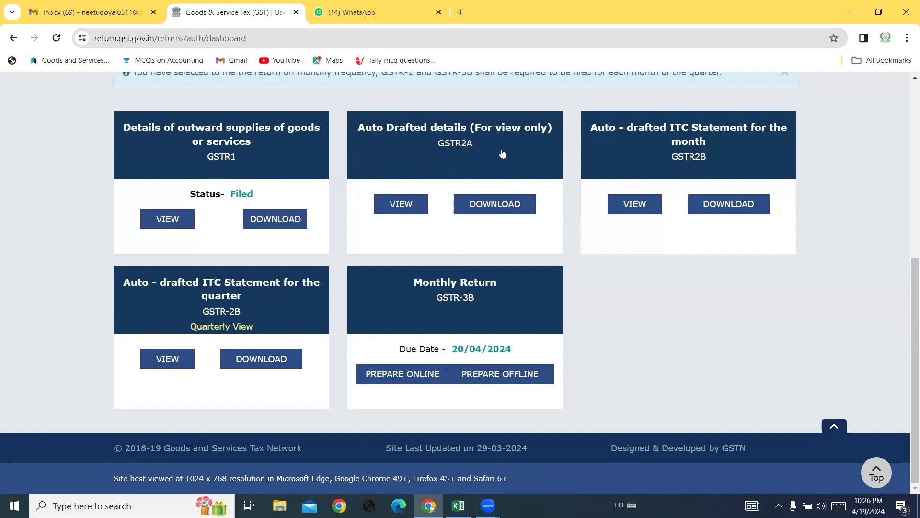
{"action": "left_click", "coordinate": [448, 153]}
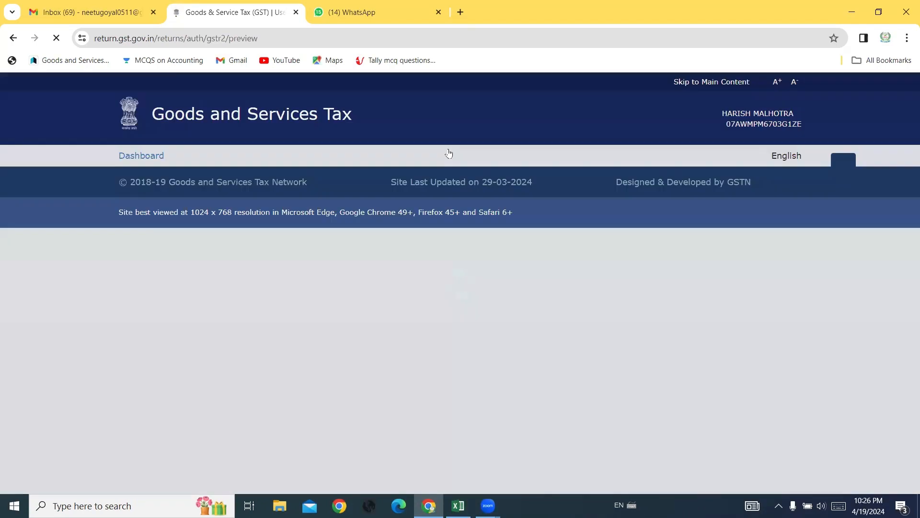
{"action": "scroll", "coordinate": [365, 297], "scroll_direction": "down", "scroll_amount": 3}
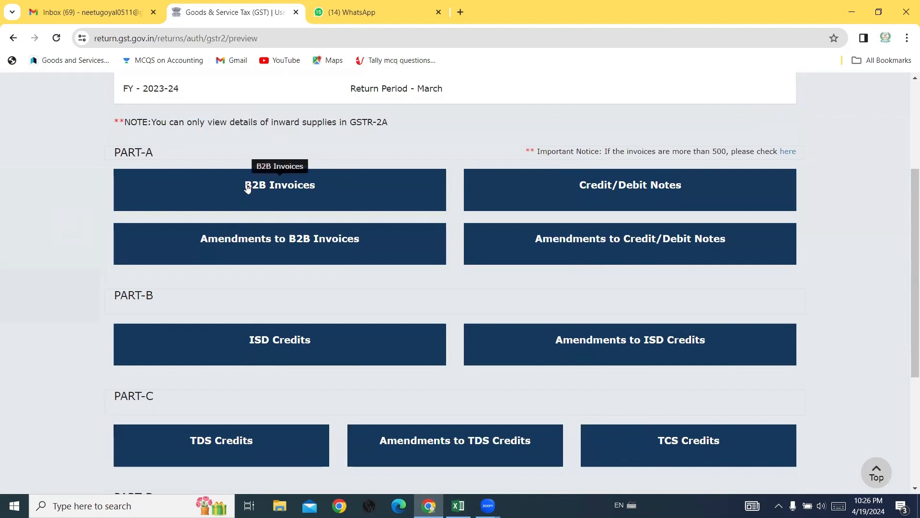
{"action": "scroll", "coordinate": [82, 259], "scroll_direction": "up", "scroll_amount": 1}
{"action": "scroll", "coordinate": [82, 259], "scroll_direction": "up", "scroll_amount": 3}
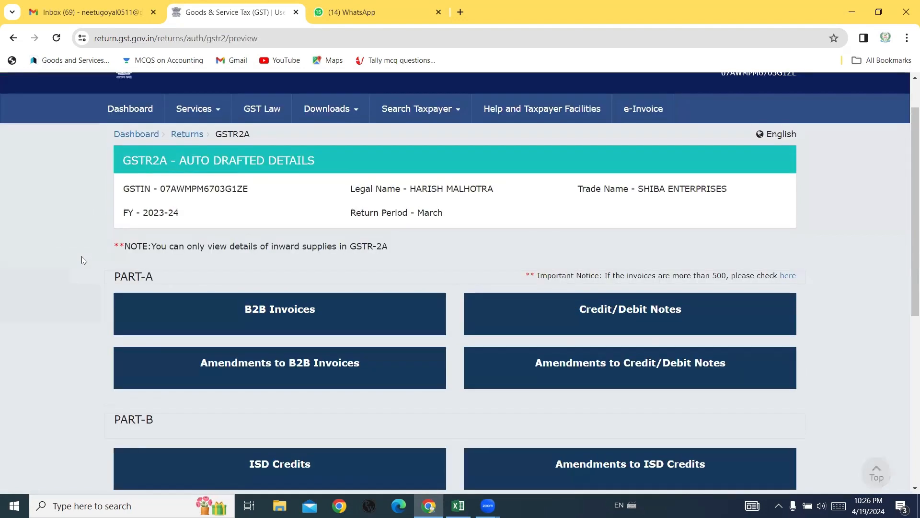
{"action": "scroll", "coordinate": [442, 230], "scroll_direction": "down", "scroll_amount": 4}
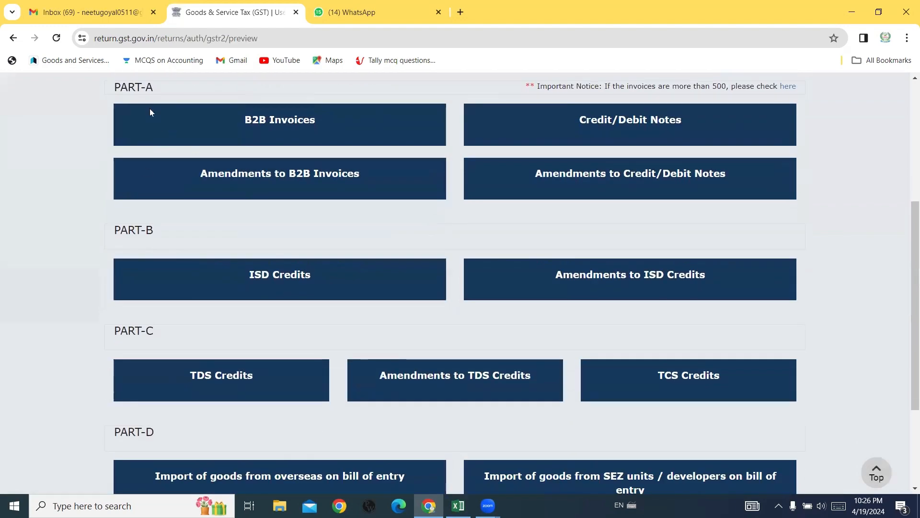
{"action": "scroll", "coordinate": [172, 416], "scroll_direction": "down", "scroll_amount": 3}
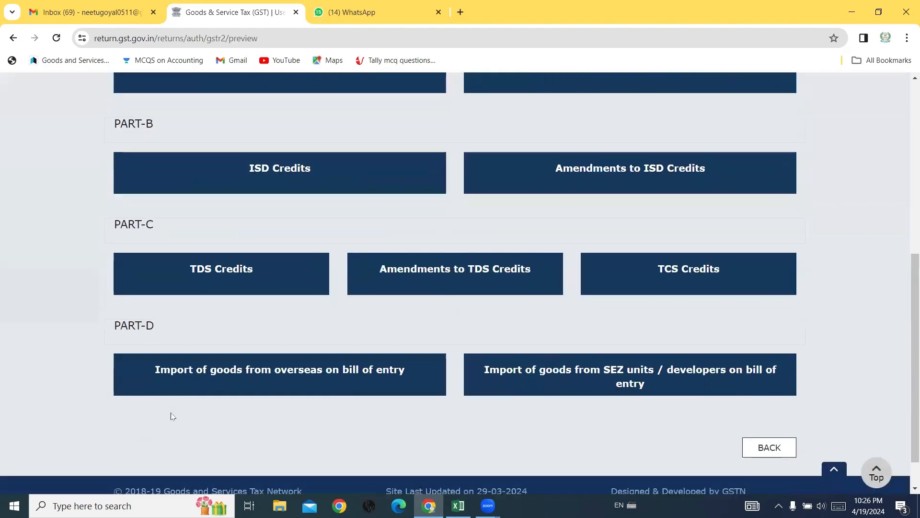
{"action": "scroll", "coordinate": [210, 336], "scroll_direction": "up", "scroll_amount": 4}
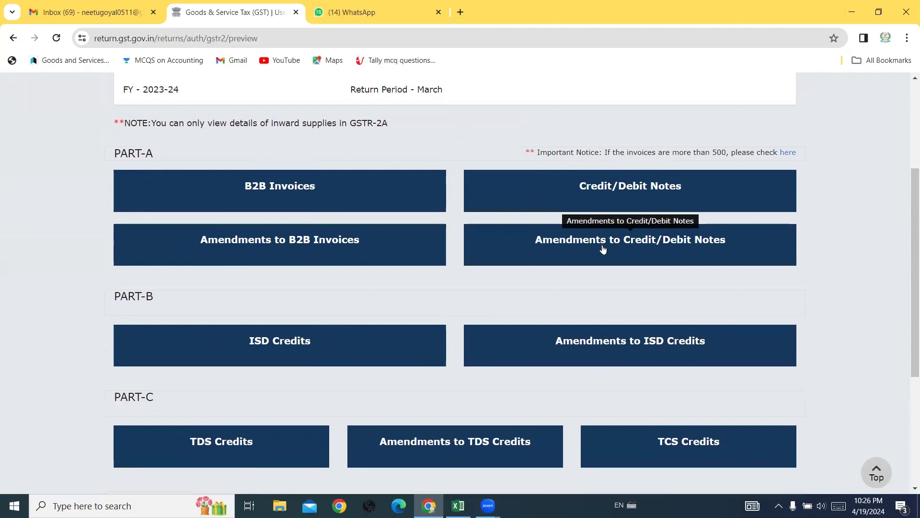
{"action": "scroll", "coordinate": [602, 248], "scroll_direction": "down", "scroll_amount": 1}
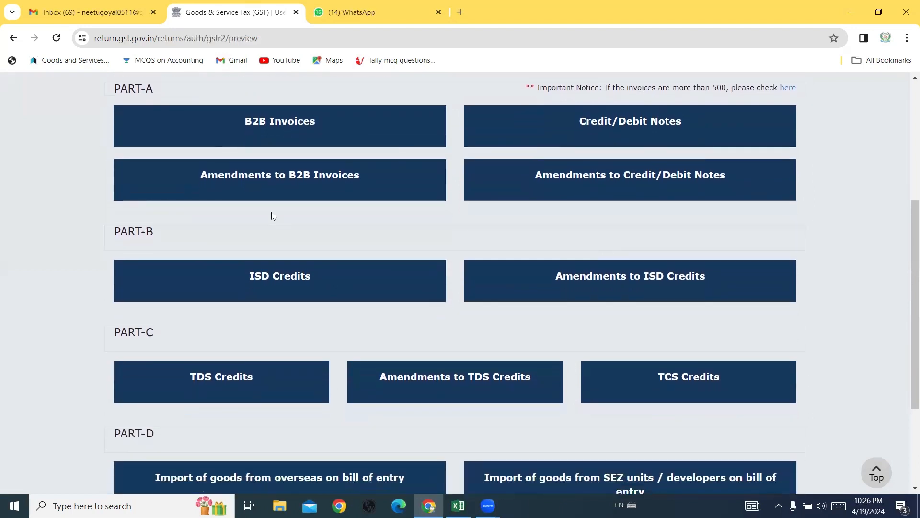
{"action": "scroll", "coordinate": [271, 212], "scroll_direction": "down", "scroll_amount": 2}
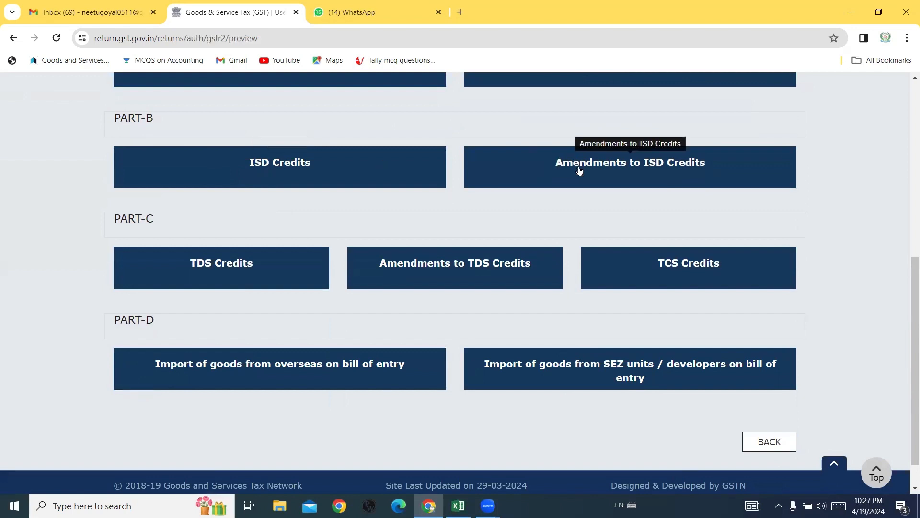
{"action": "scroll", "coordinate": [579, 171], "scroll_direction": "down", "scroll_amount": 1}
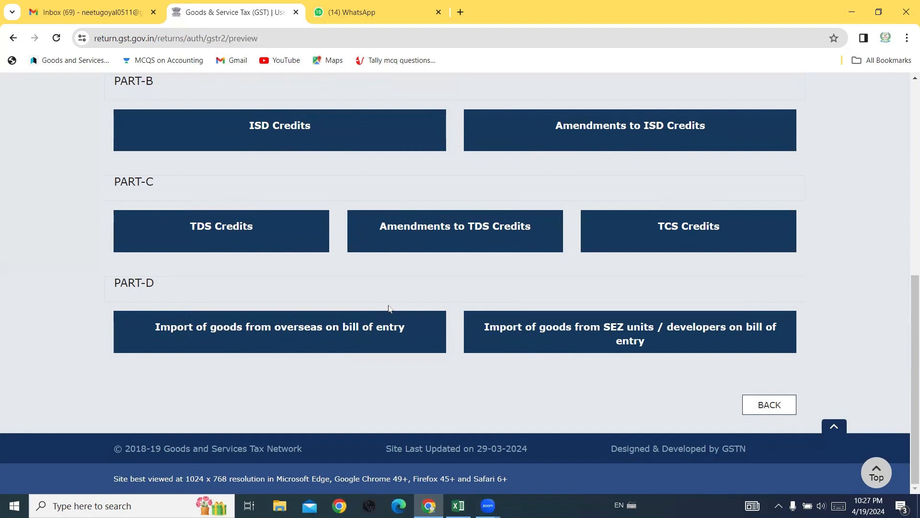
{"action": "scroll", "coordinate": [389, 308], "scroll_direction": "up", "scroll_amount": 4}
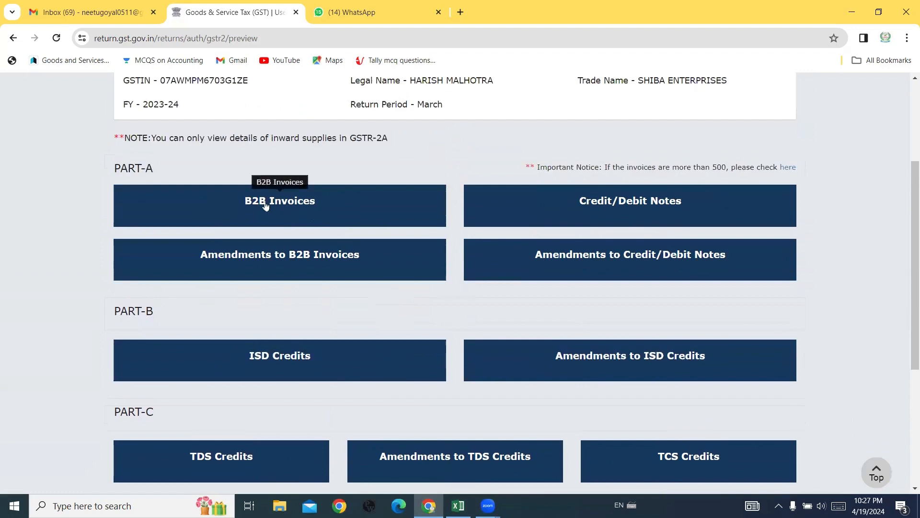
Open the B2B Invoices supplier details, view the invoice summary of Jaypee Refrigerations, and return to the supplier list.
{"action": "left_click", "coordinate": [266, 204]}
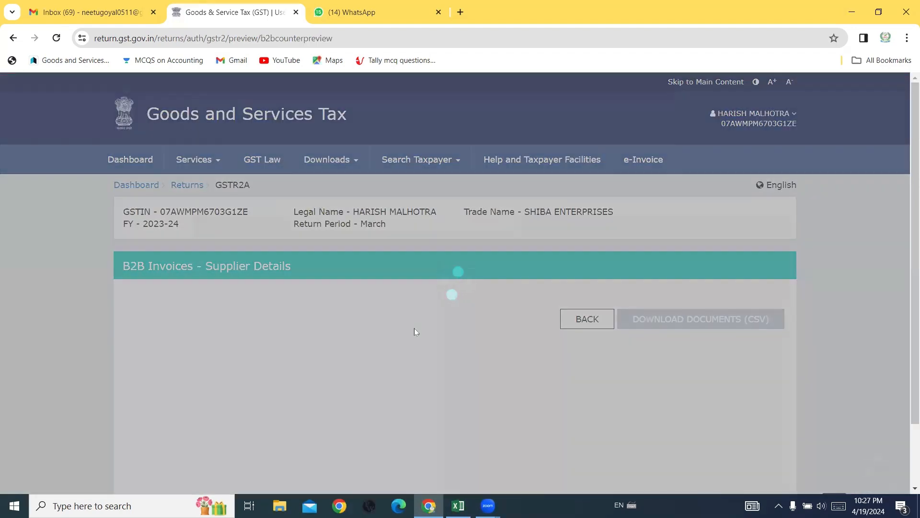
{"action": "scroll", "coordinate": [415, 331], "scroll_direction": "down", "scroll_amount": 2}
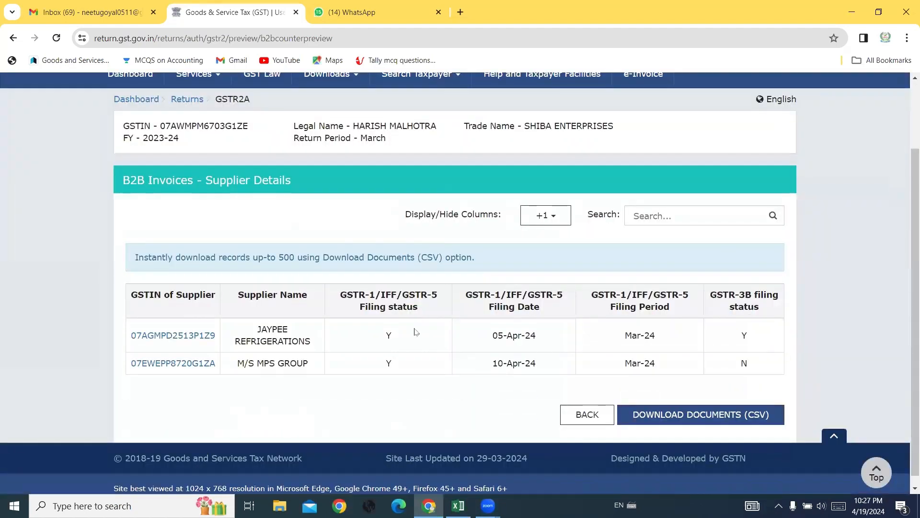
{"action": "scroll", "coordinate": [415, 330], "scroll_direction": "down", "scroll_amount": 1}
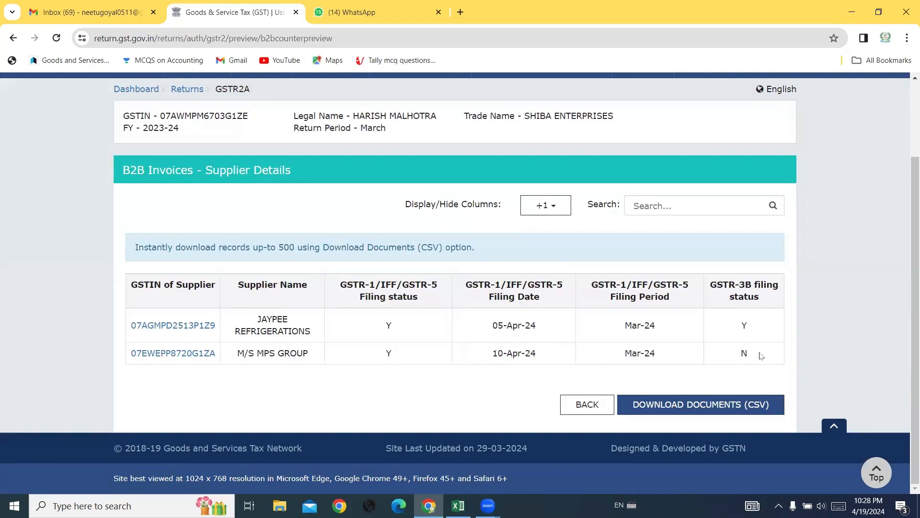
{"action": "left_click", "coordinate": [177, 327]}
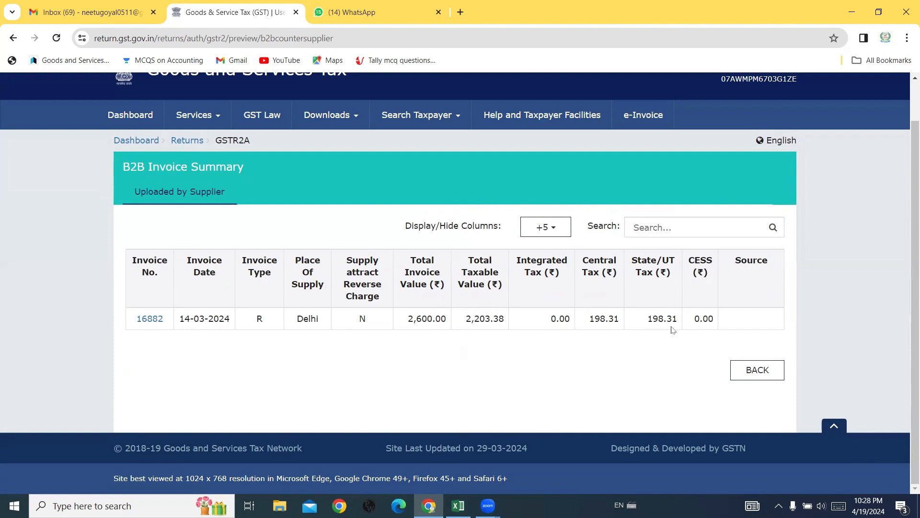
{"action": "left_click", "coordinate": [765, 372]}
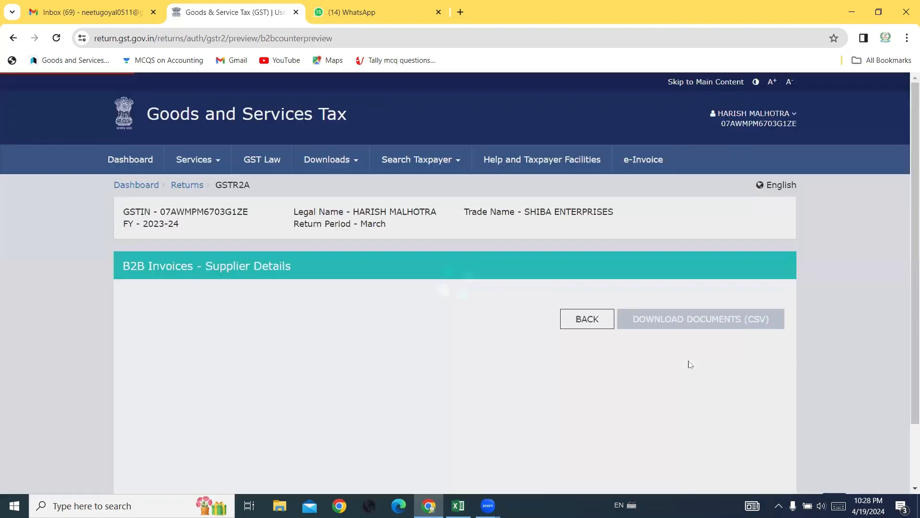
View the B2B invoice summary of M/S MPS Group and go back to the GSTR2A overview.
{"action": "scroll", "coordinate": [182, 357], "scroll_direction": "down", "scroll_amount": 2}
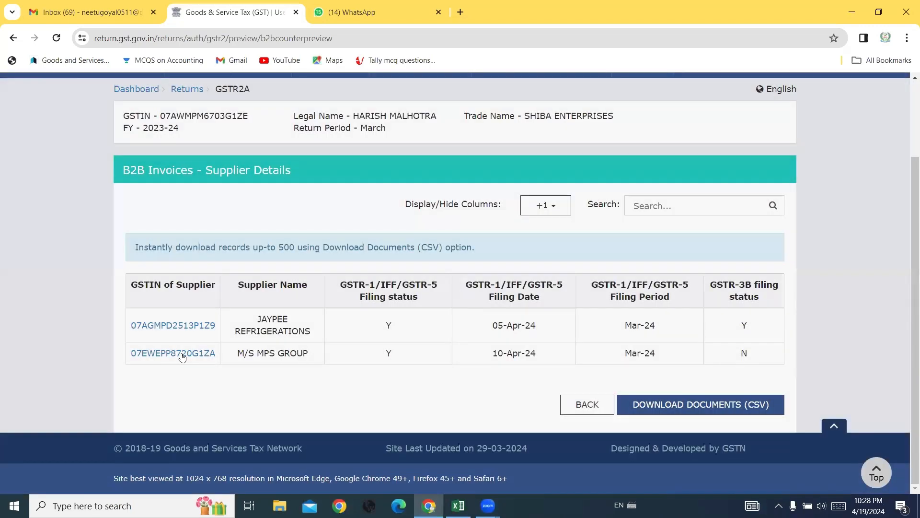
{"action": "left_click", "coordinate": [182, 354]}
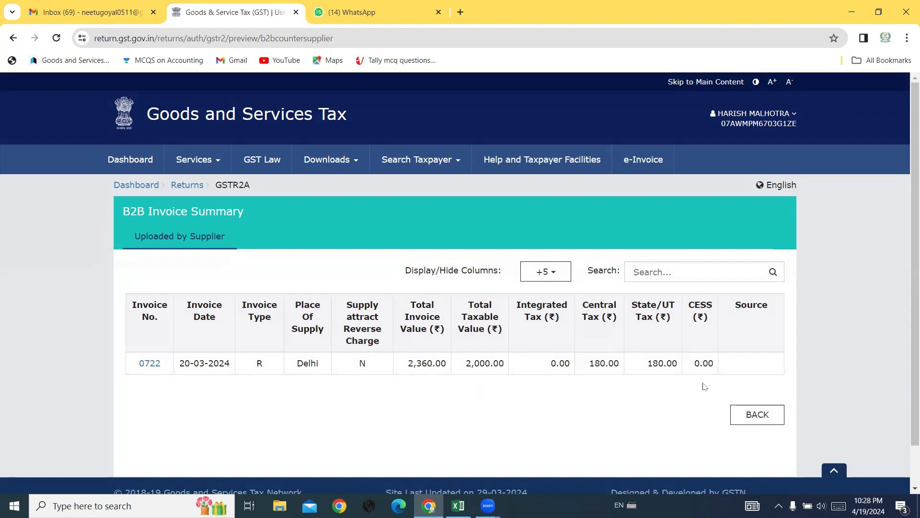
{"action": "left_click", "coordinate": [757, 414]}
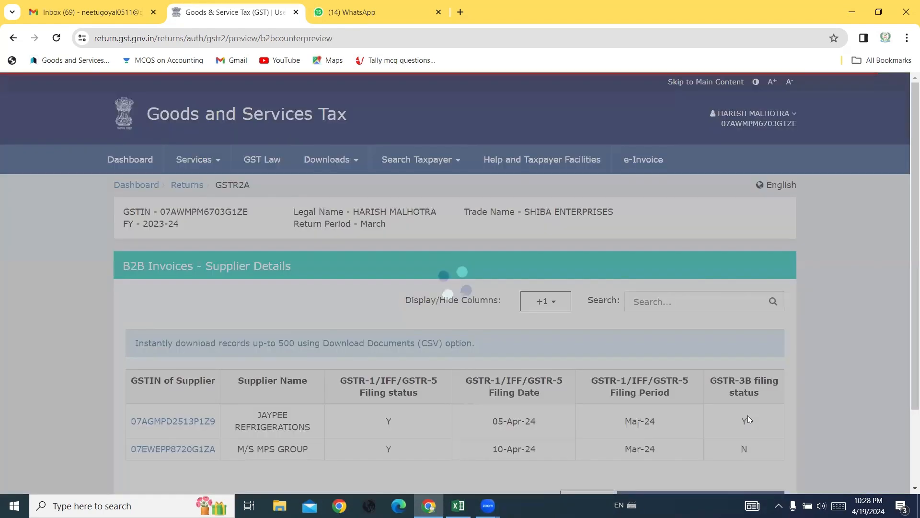
{"action": "scroll", "coordinate": [749, 417], "scroll_direction": "down", "scroll_amount": 2}
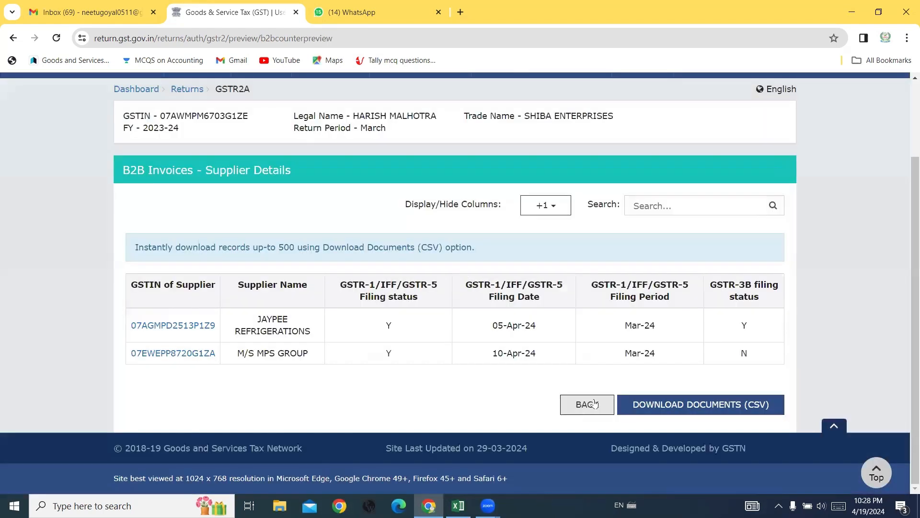
{"action": "left_click", "coordinate": [590, 406]}
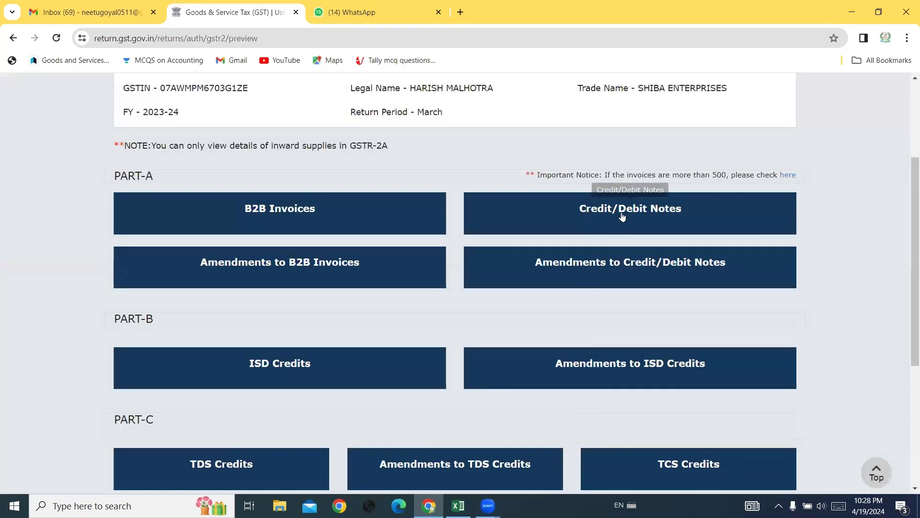
Open Credit/Debit Notes, view the note-wise details of Fashnear Technologies Private Limited, and go back toward the GSTR2A overview.
{"action": "left_click", "coordinate": [621, 213]}
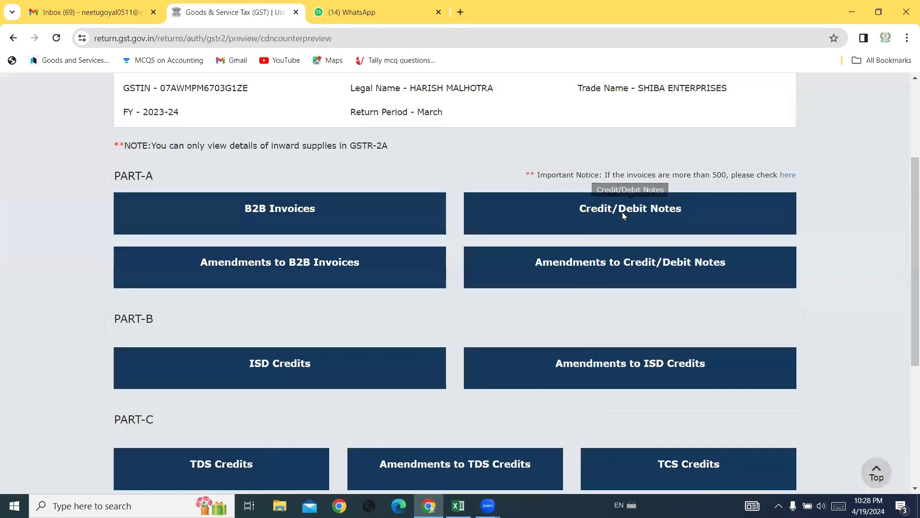
{"action": "scroll", "coordinate": [455, 359], "scroll_direction": "down", "scroll_amount": 2}
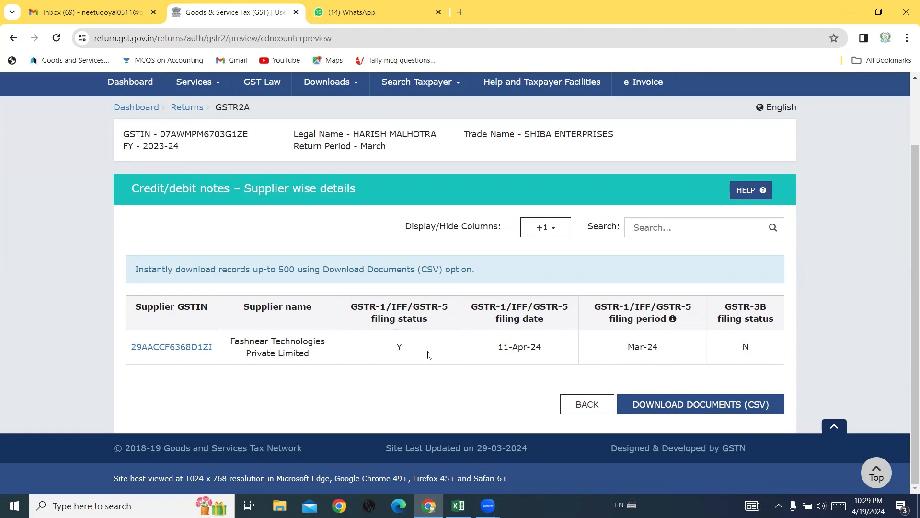
{"action": "left_click", "coordinate": [192, 350]}
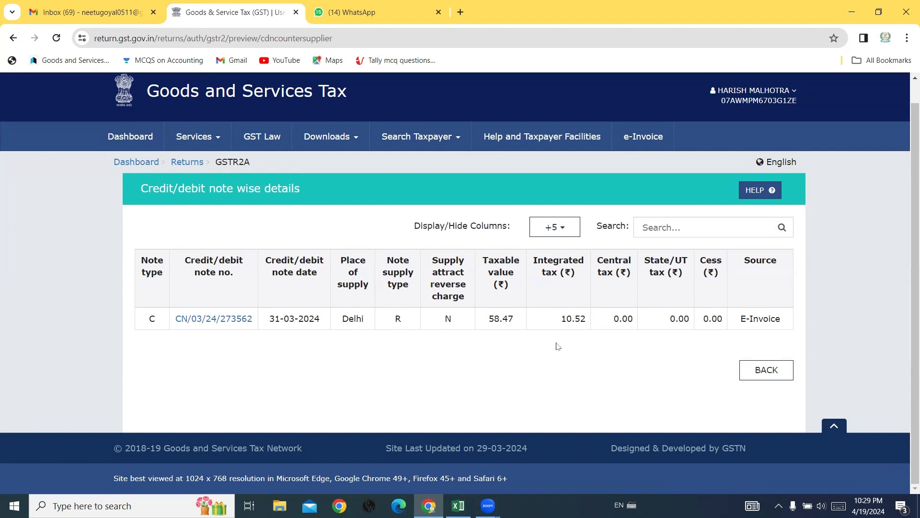
{"action": "left_click", "coordinate": [754, 373]}
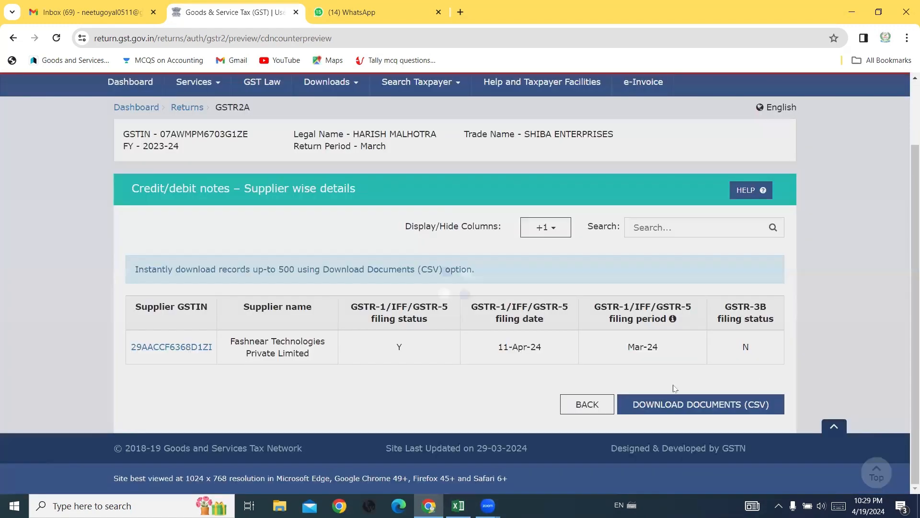
{"action": "left_click", "coordinate": [597, 405]}
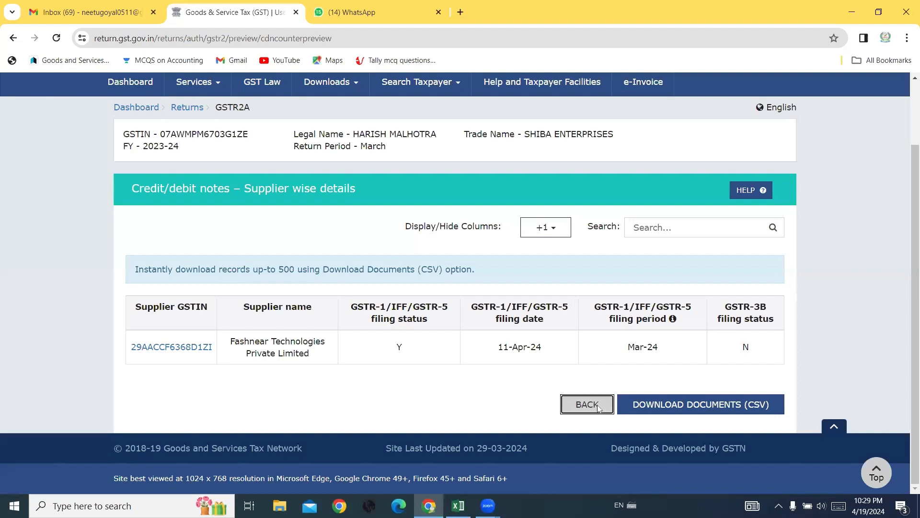
Look over the GSTR2A sections down to Part D and go back to the File Returns page.
{"action": "scroll", "coordinate": [261, 262], "scroll_direction": "down", "scroll_amount": 2}
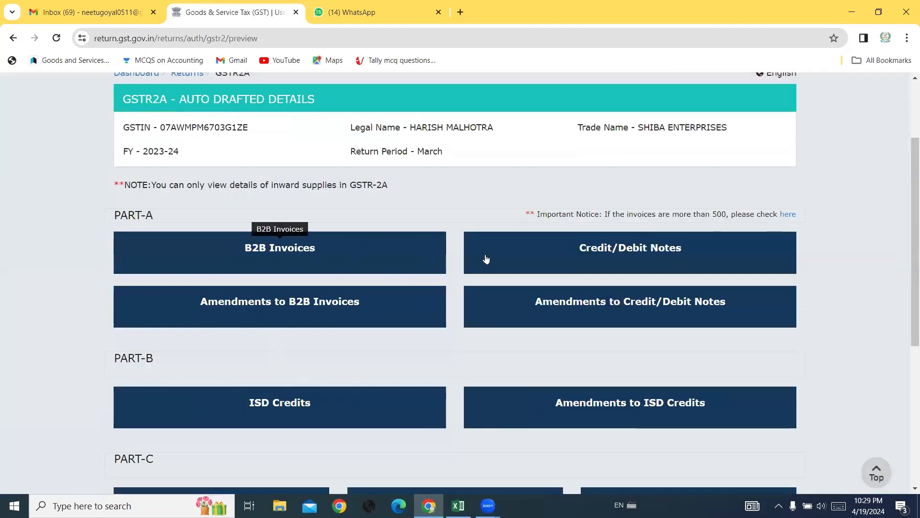
{"action": "scroll", "coordinate": [518, 252], "scroll_direction": "down", "scroll_amount": 1}
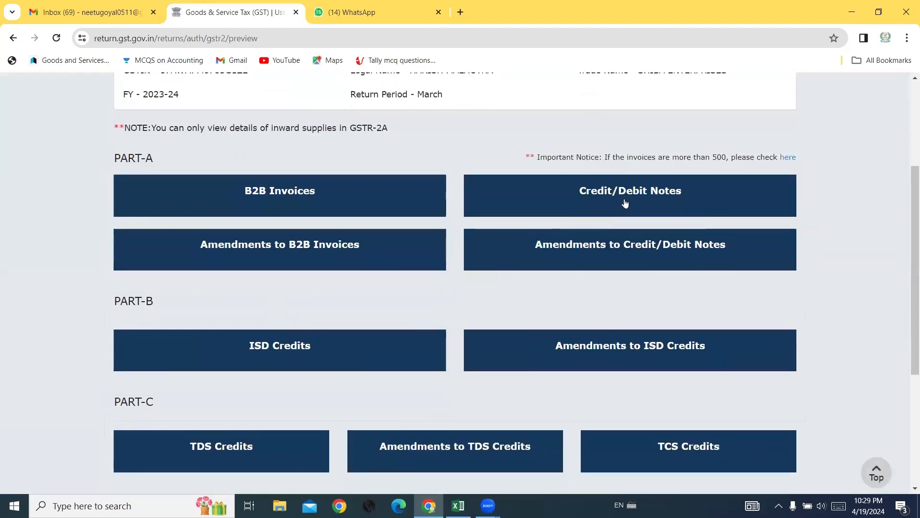
{"action": "scroll", "coordinate": [608, 230], "scroll_direction": "down", "scroll_amount": 2}
{"action": "scroll", "coordinate": [624, 200], "scroll_direction": "down", "scroll_amount": 3}
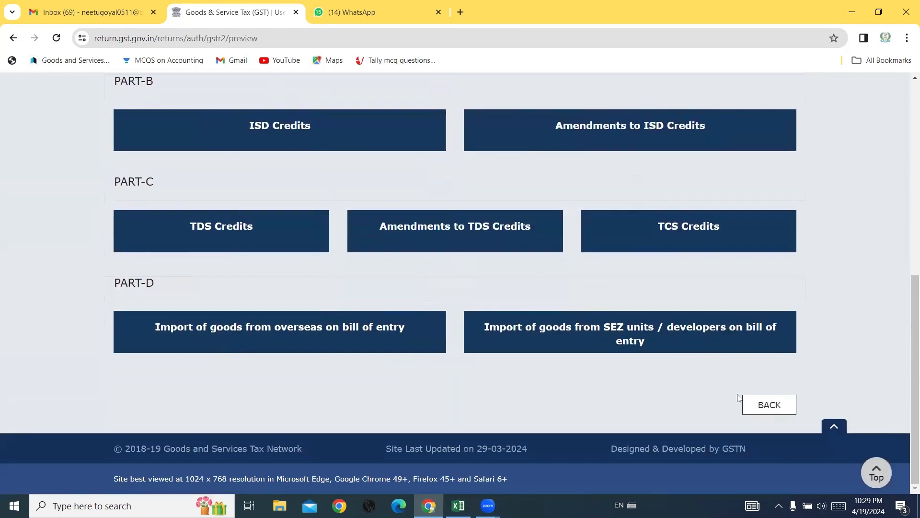
{"action": "left_click", "coordinate": [762, 405]}
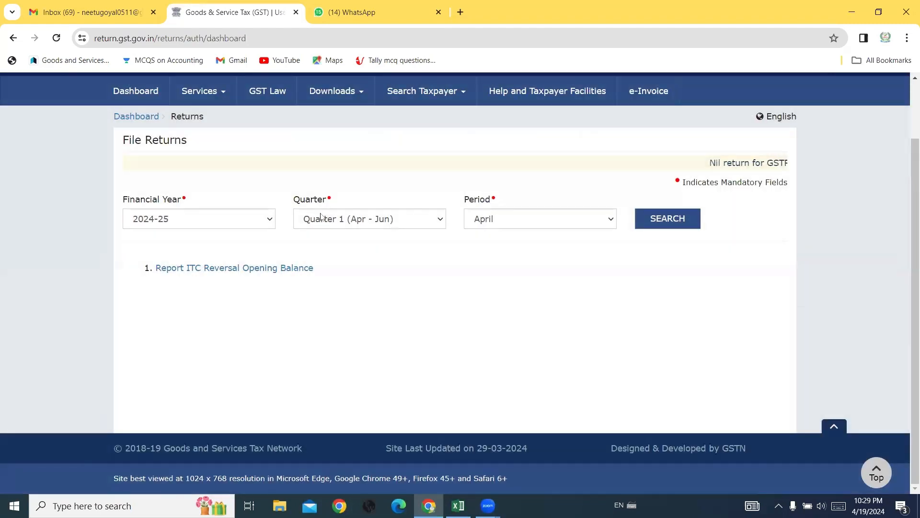
Search the returns for financial year 2023-24, Quarter 4 (Jan - Mar), period March.
{"action": "left_click", "coordinate": [311, 224]}
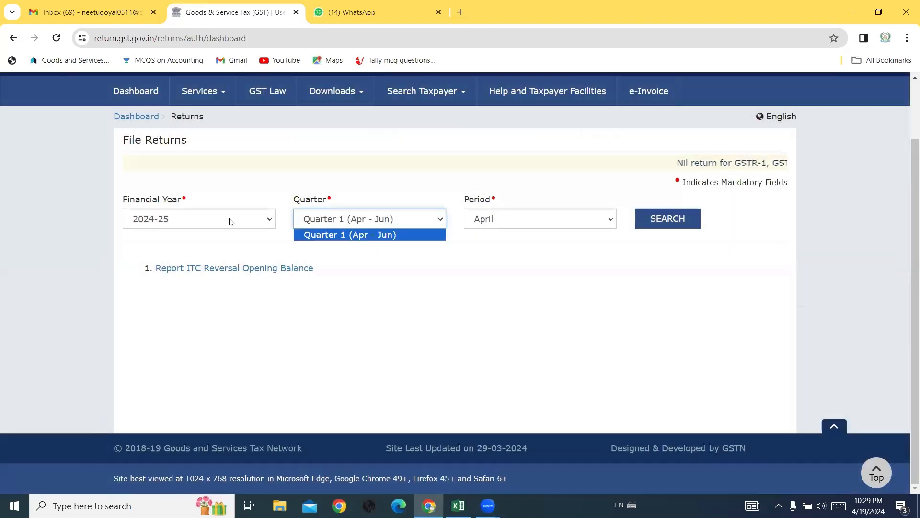
{"action": "left_click", "coordinate": [223, 220]}
{"action": "left_click", "coordinate": [202, 245]}
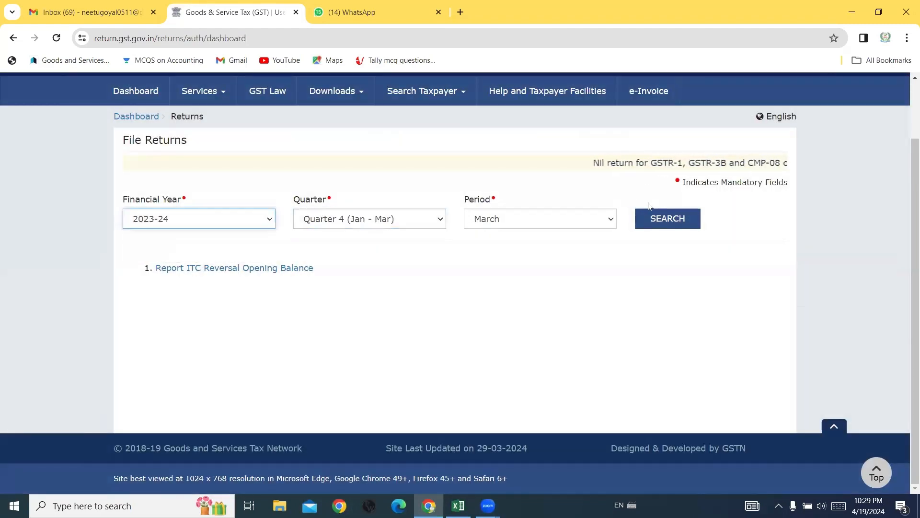
{"action": "left_click", "coordinate": [656, 222]}
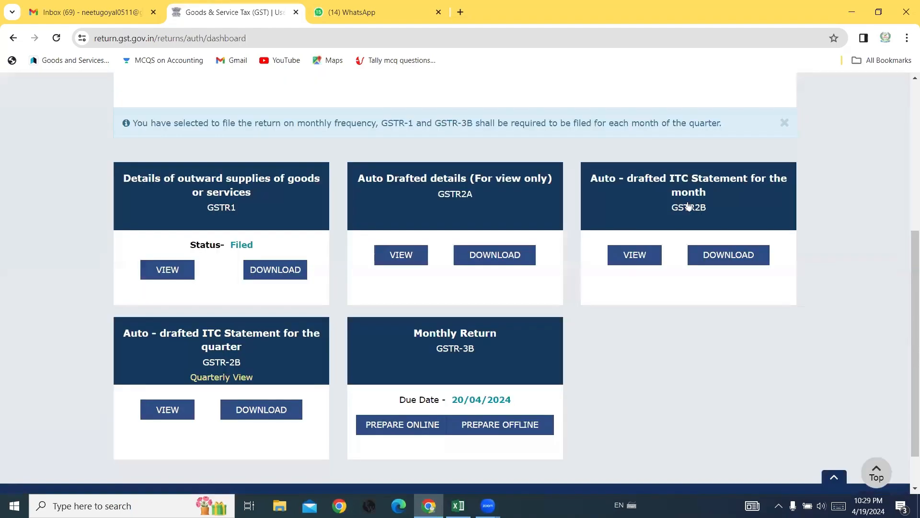
Open the monthly GSTR-2B auto-drafted ITC statement and expand all headings of the ITC available summary.
{"action": "left_click", "coordinate": [688, 206]}
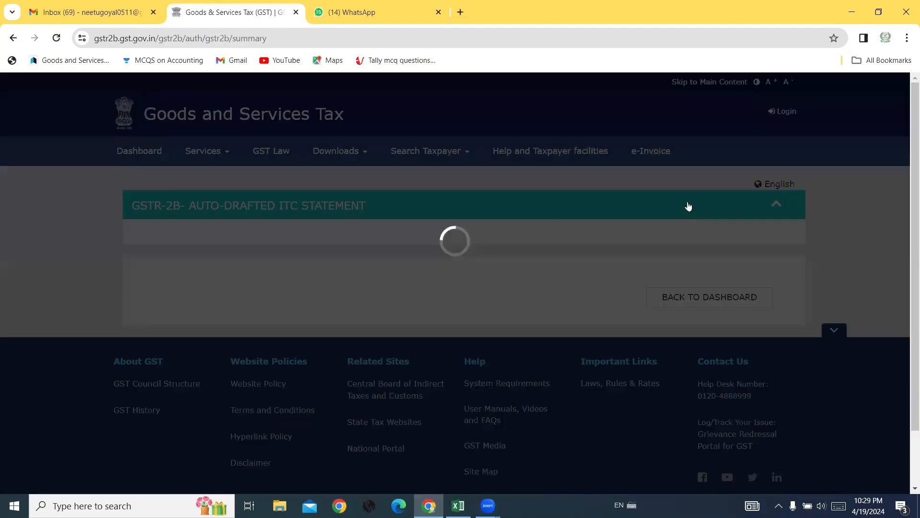
{"action": "scroll", "coordinate": [688, 206], "scroll_direction": "down", "scroll_amount": 4}
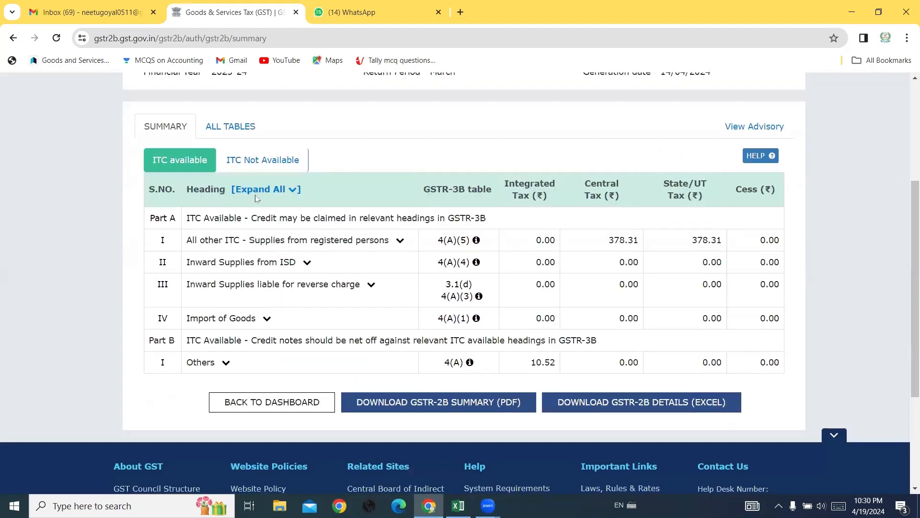
{"action": "left_click", "coordinate": [261, 191]}
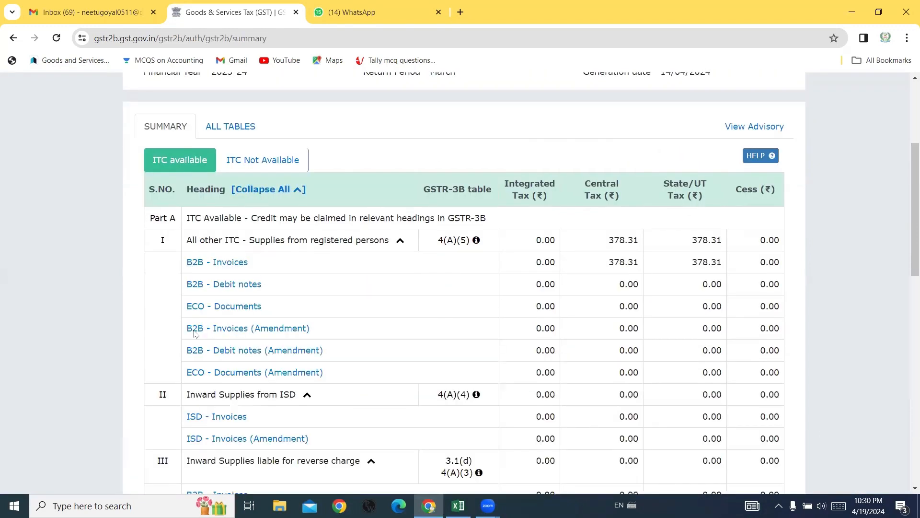
Open the B2B - Invoices document details and examine the invoice, tax amount, filing and ITC availability columns.
{"action": "left_click", "coordinate": [220, 267]}
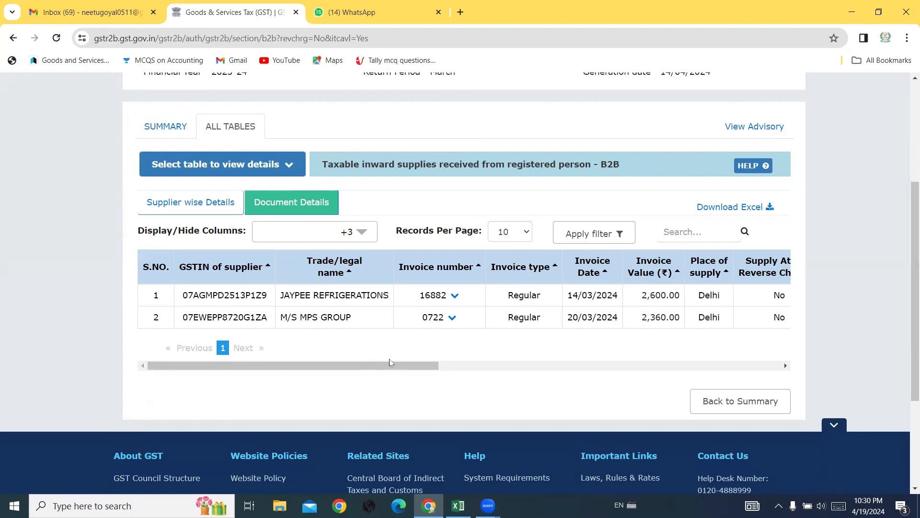
{"action": "left_click", "coordinate": [785, 365]}
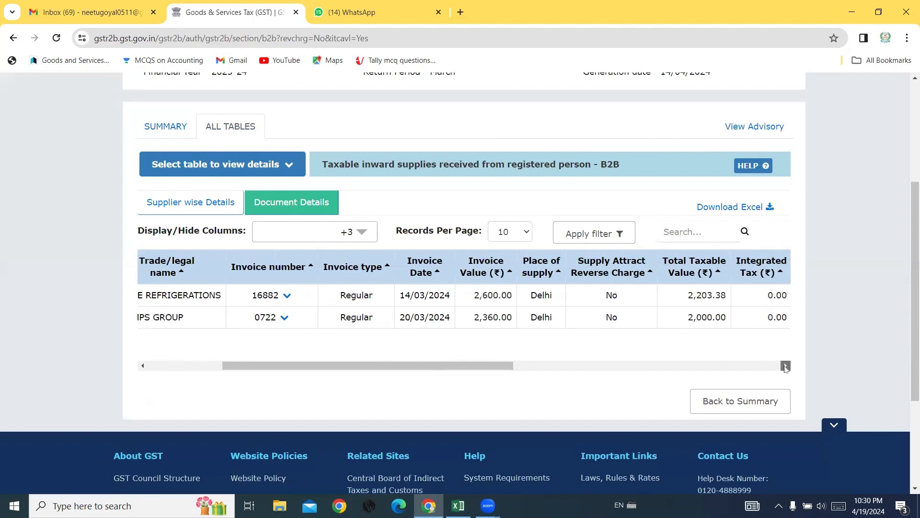
{"action": "left_click", "coordinate": [786, 367]}
{"action": "left_click", "coordinate": [786, 366]}
{"action": "left_click", "coordinate": [786, 367]}
{"action": "left_click", "coordinate": [786, 367]}
{"action": "left_click", "coordinate": [786, 367]}
{"action": "left_click", "coordinate": [786, 366]}
{"action": "left_click", "coordinate": [786, 367]}
{"action": "left_click", "coordinate": [786, 366]}
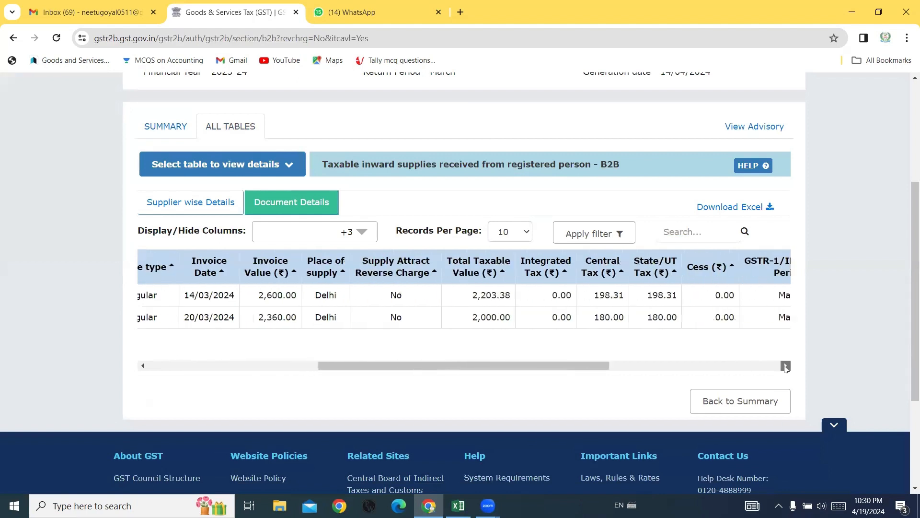
{"action": "left_click", "coordinate": [785, 366]}
{"action": "left_click", "coordinate": [785, 365]}
{"action": "left_click", "coordinate": [785, 366]}
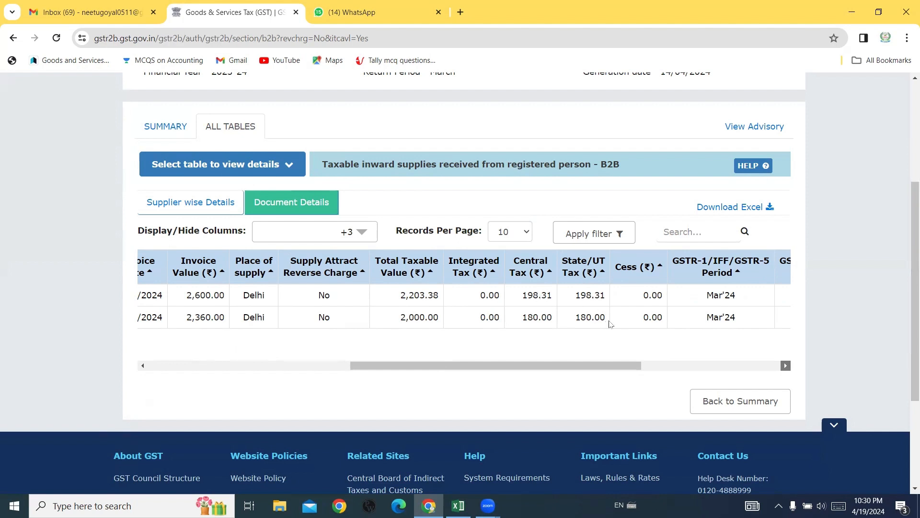
{"action": "left_click", "coordinate": [786, 366]}
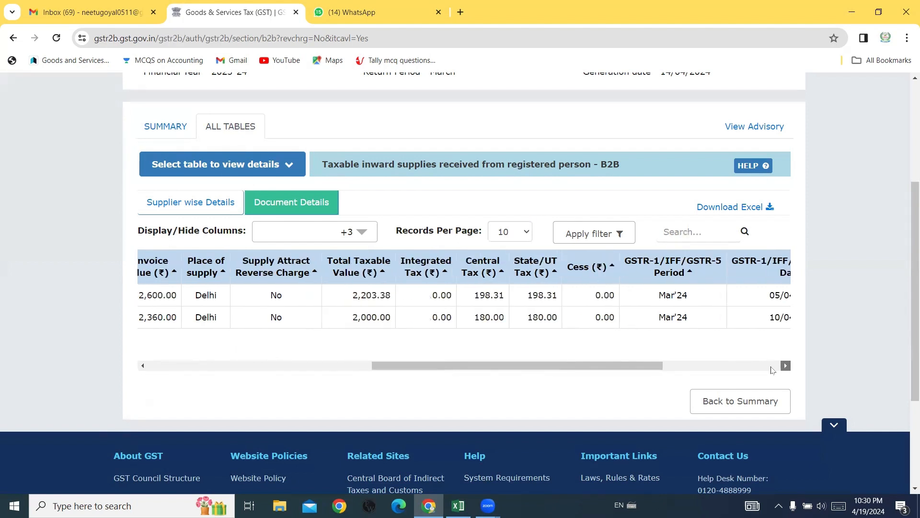
{"action": "left_click", "coordinate": [785, 366]}
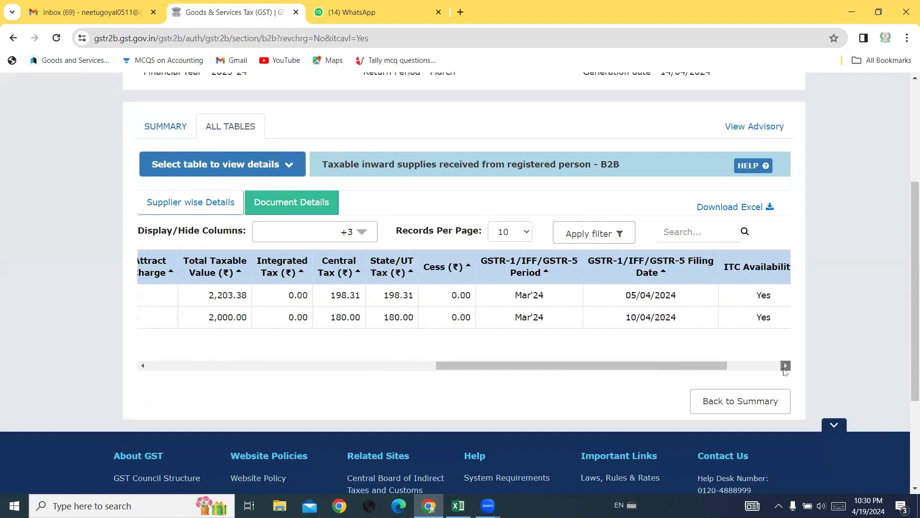
{"action": "left_click", "coordinate": [785, 366]}
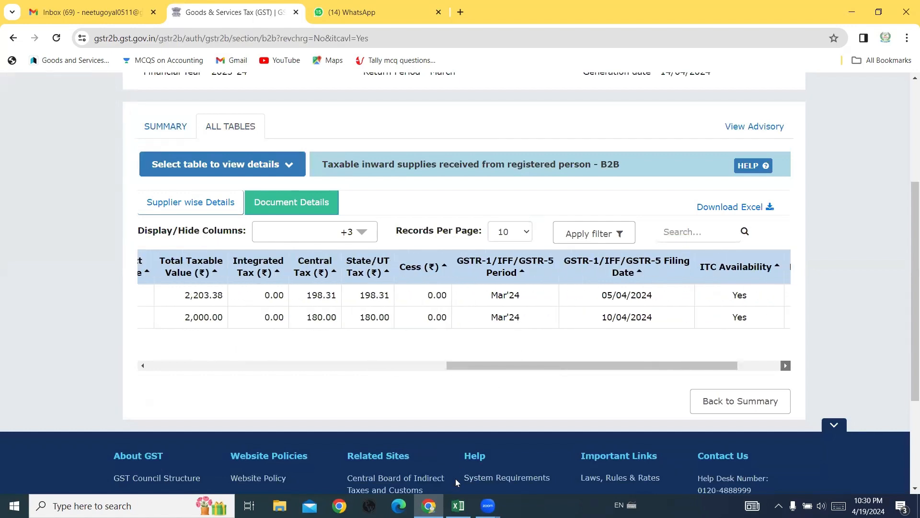
Switch to the Excel workbook Book1 and enter the heading "sales" in cell G7.
{"action": "left_click", "coordinate": [458, 505]}
{"action": "left_click", "coordinate": [422, 260]}
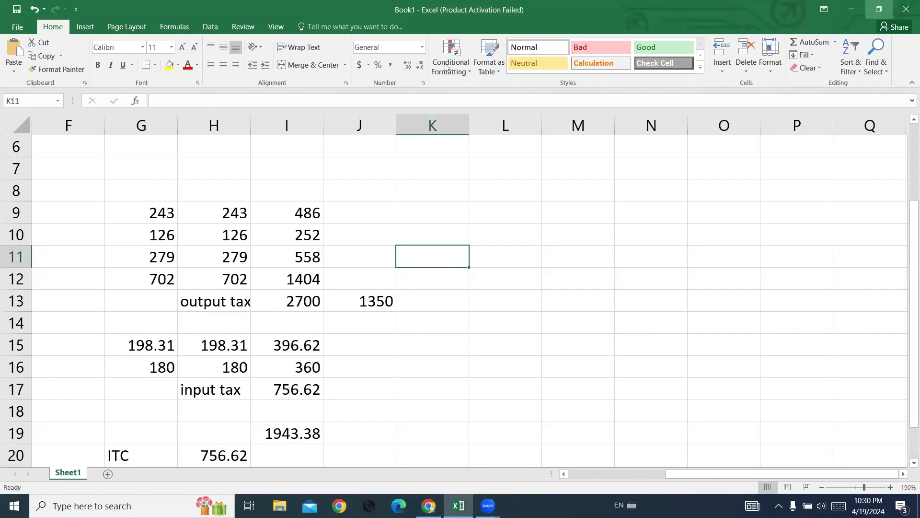
{"action": "left_click", "coordinate": [159, 194]}
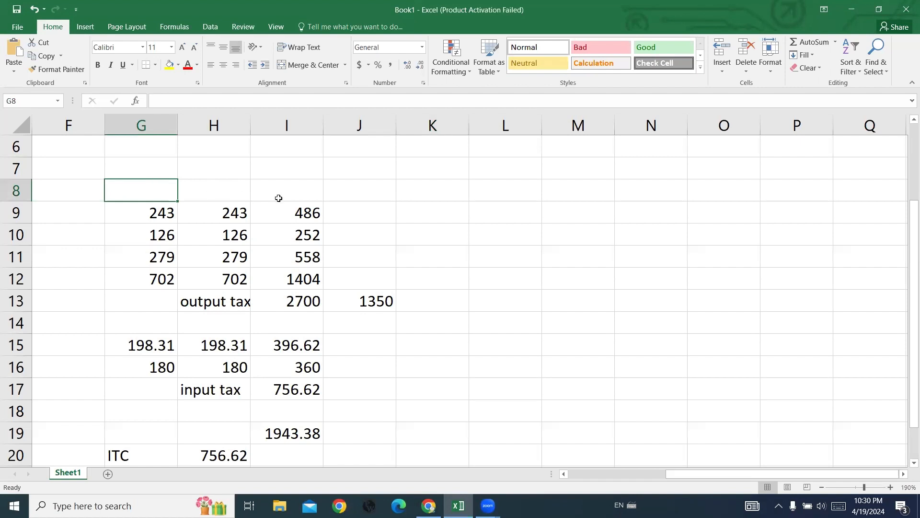
{"action": "left_click", "coordinate": [160, 174]}
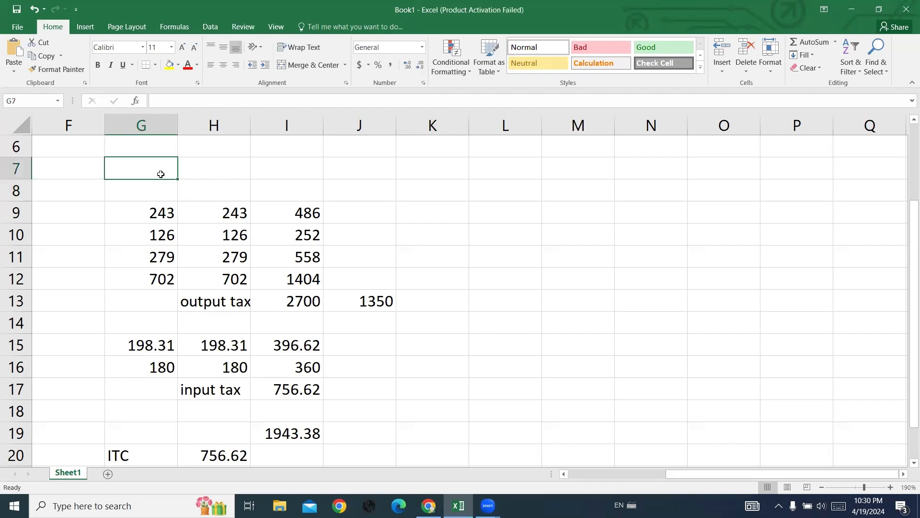
{"action": "type", "text": "sa"}
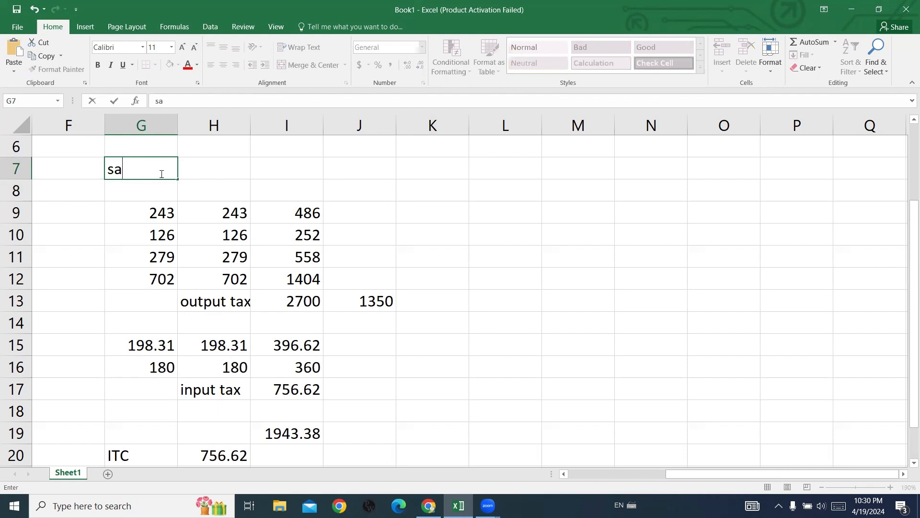
{"action": "type", "text": "les"}
{"action": "key", "text": "Return"}
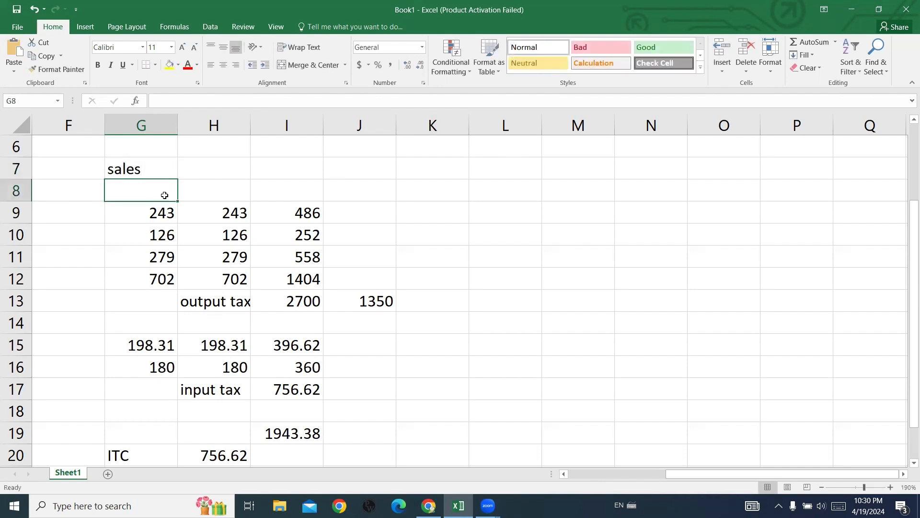
Enter the column headings "central tax" in G8 and "state tax" in H8.
{"action": "type", "text": "cent"}
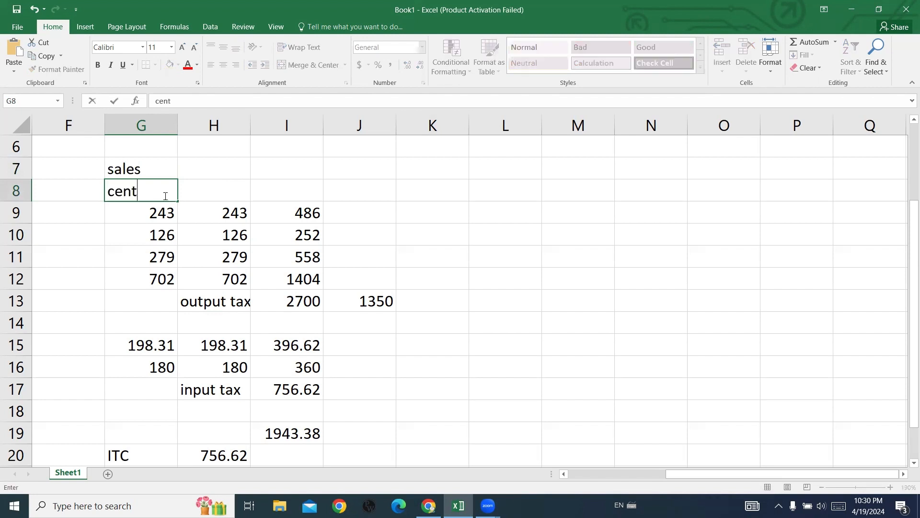
{"action": "type", "text": "ral tax"}
{"action": "left_click", "coordinate": [287, 190]}
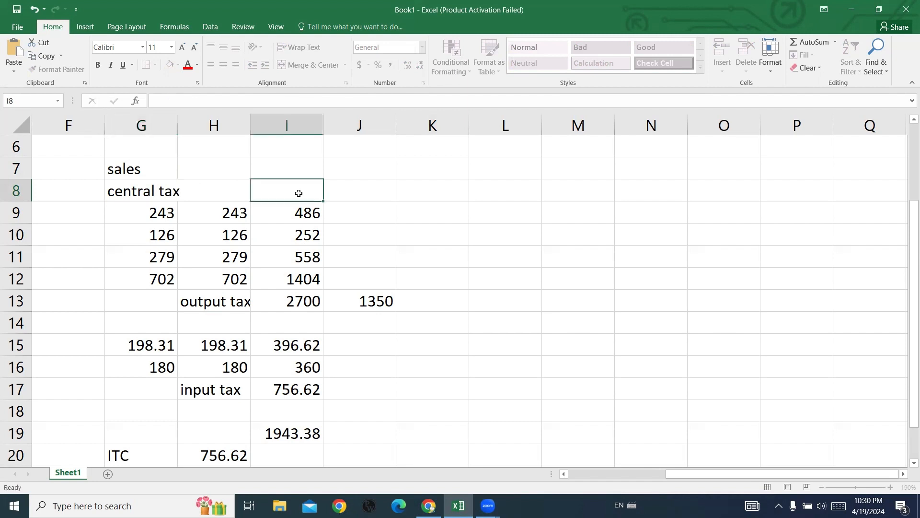
{"action": "left_click", "coordinate": [225, 193]}
{"action": "type", "text": "sta"}
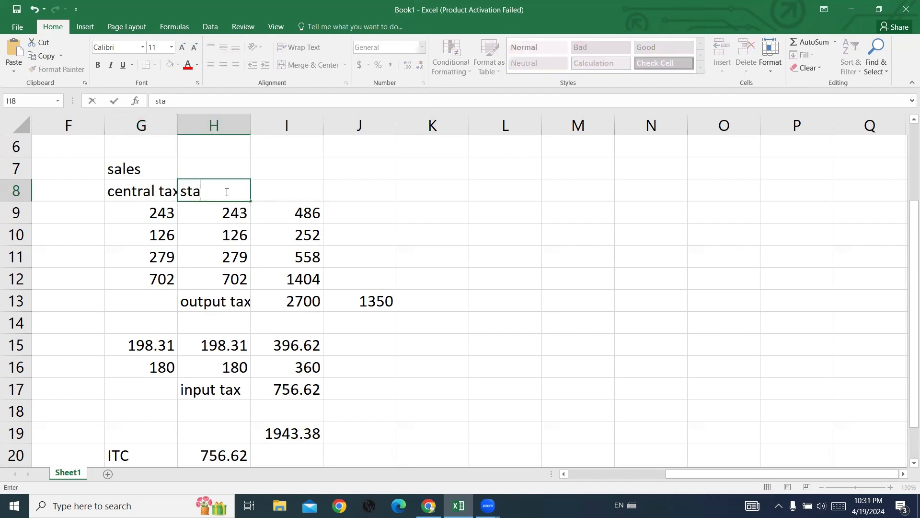
{"action": "type", "text": "te tax"}
{"action": "key", "text": "Return"}
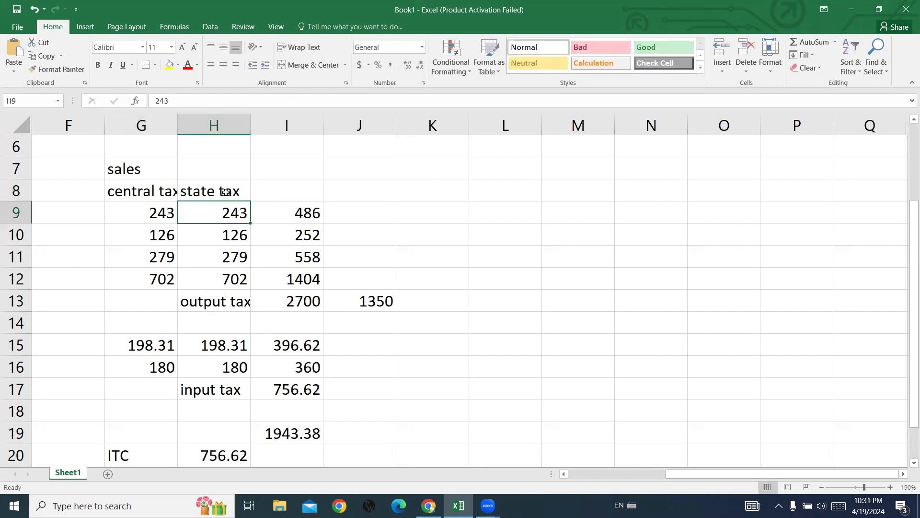
{"action": "left_click", "coordinate": [286, 187]}
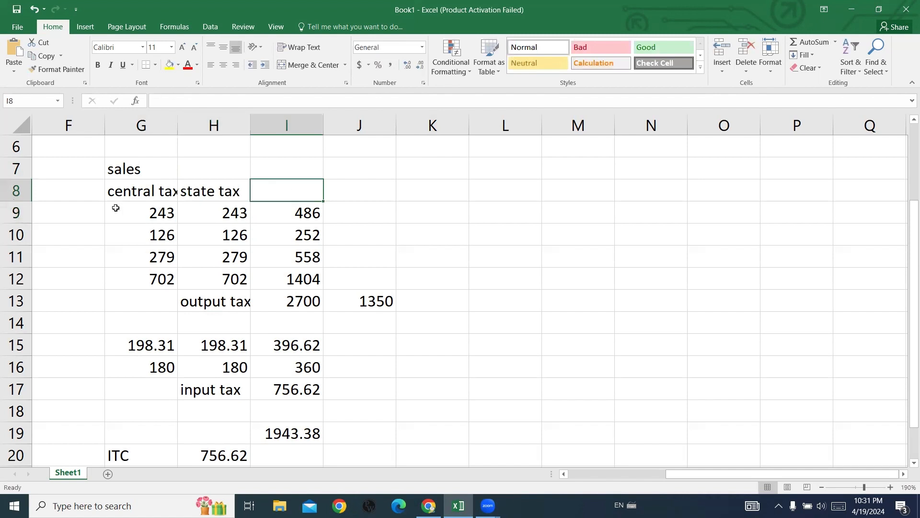
{"action": "left_click", "coordinate": [132, 197]}
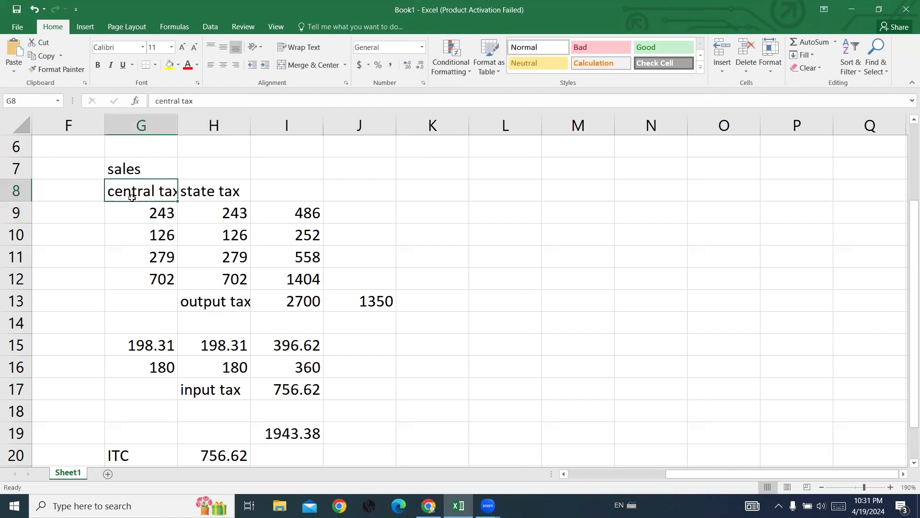
{"action": "left_click", "coordinate": [215, 213]}
{"action": "left_click", "coordinate": [298, 191]}
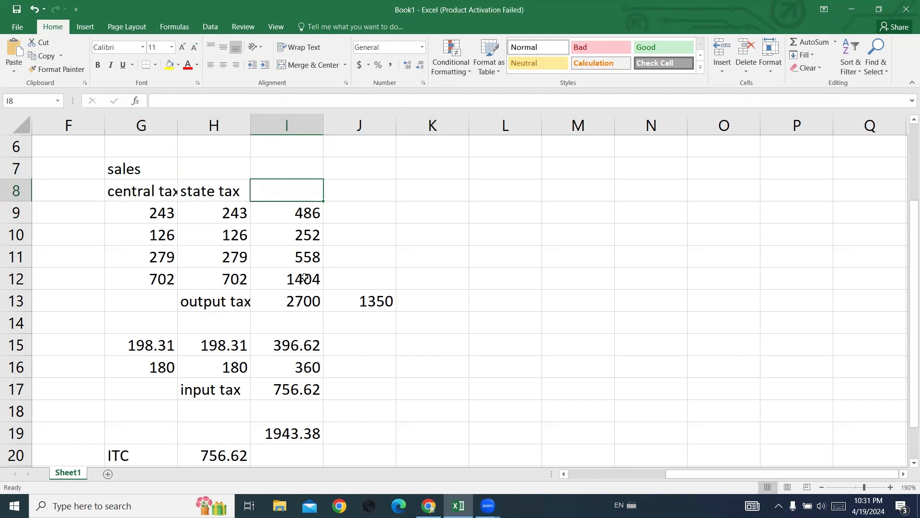
{"action": "left_click", "coordinate": [290, 301]}
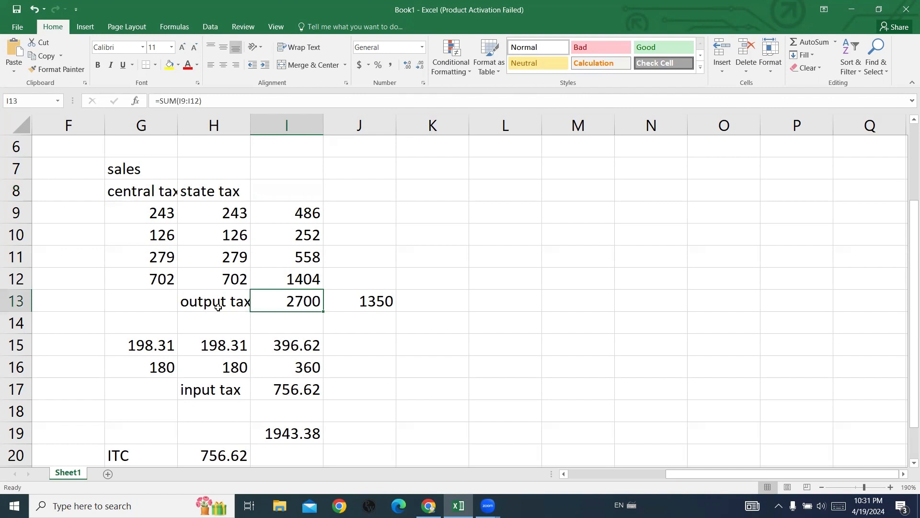
Make the "output tax" label in H13 bold and autofit the width of column H.
{"action": "left_click", "coordinate": [223, 301]}
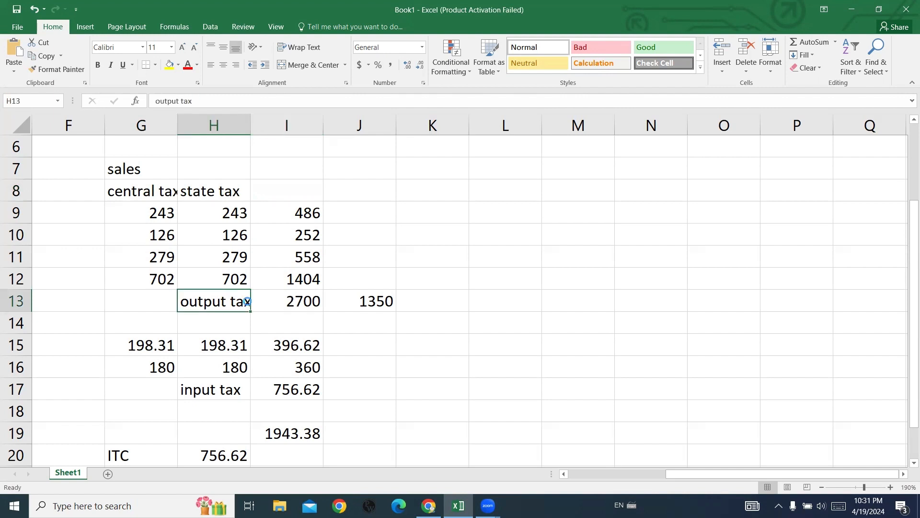
{"action": "key", "text": "ctrl+b"}
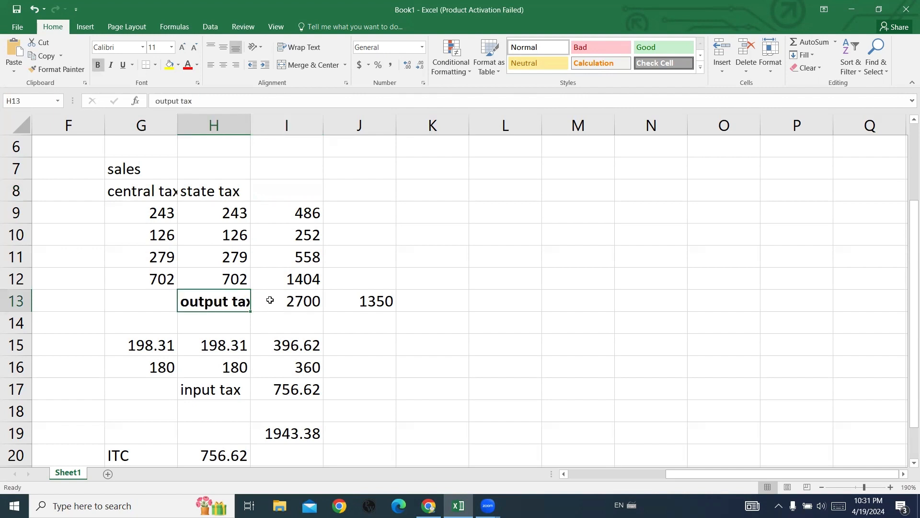
{"action": "double_click", "coordinate": [251, 130]}
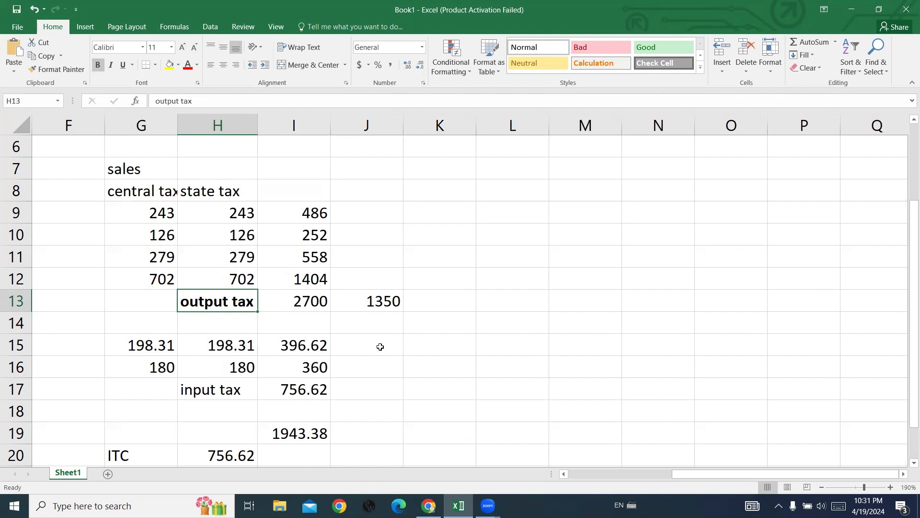
Enter the heading "Purchase tax" in cell G14 above the purchase tax amounts.
{"action": "scroll", "coordinate": [380, 345], "scroll_direction": "down", "scroll_amount": 2}
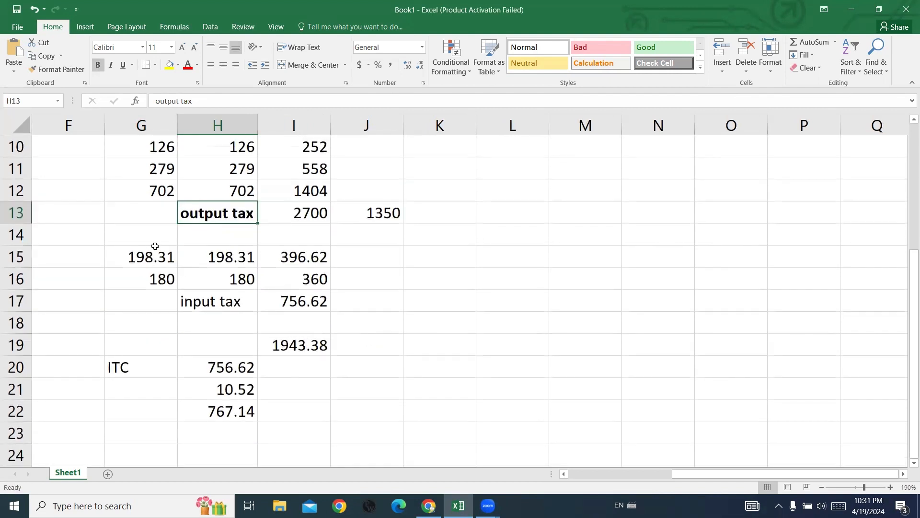
{"action": "left_click", "coordinate": [161, 239]}
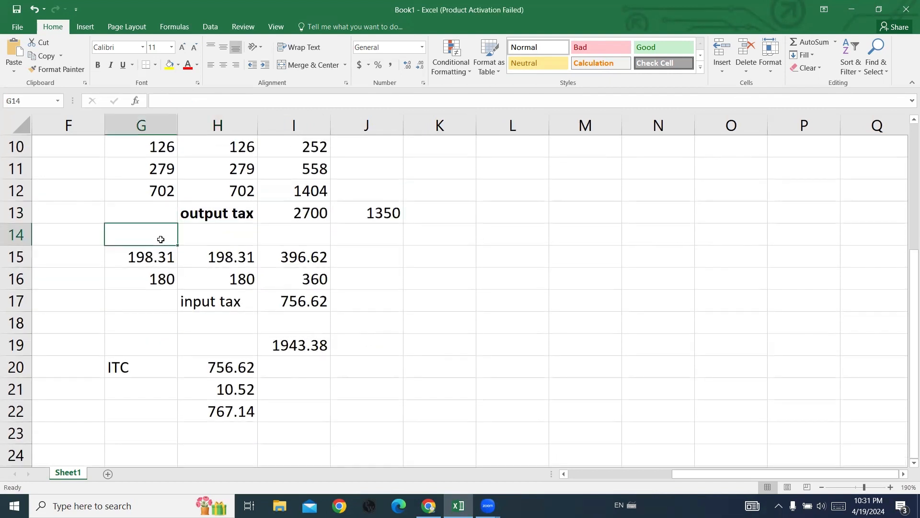
{"action": "type", "text": "Purc"}
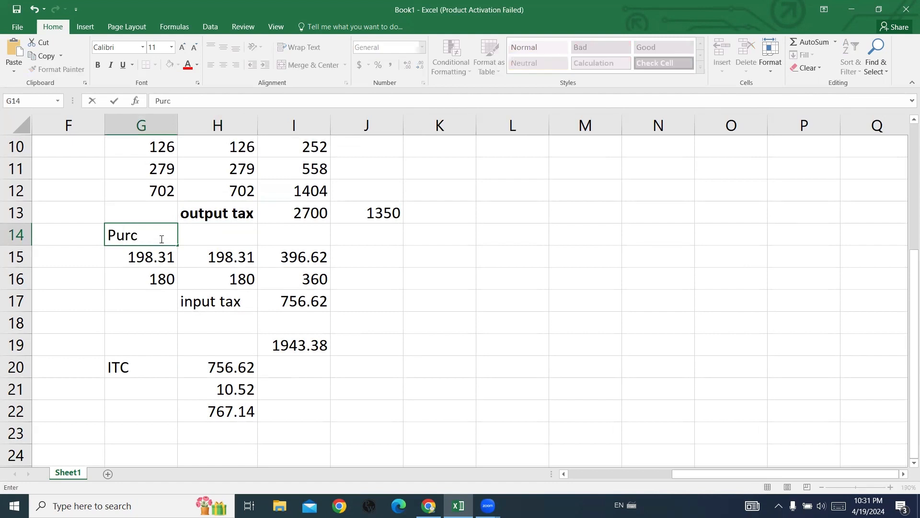
{"action": "type", "text": "hase tax"}
{"action": "key", "text": "Return"}
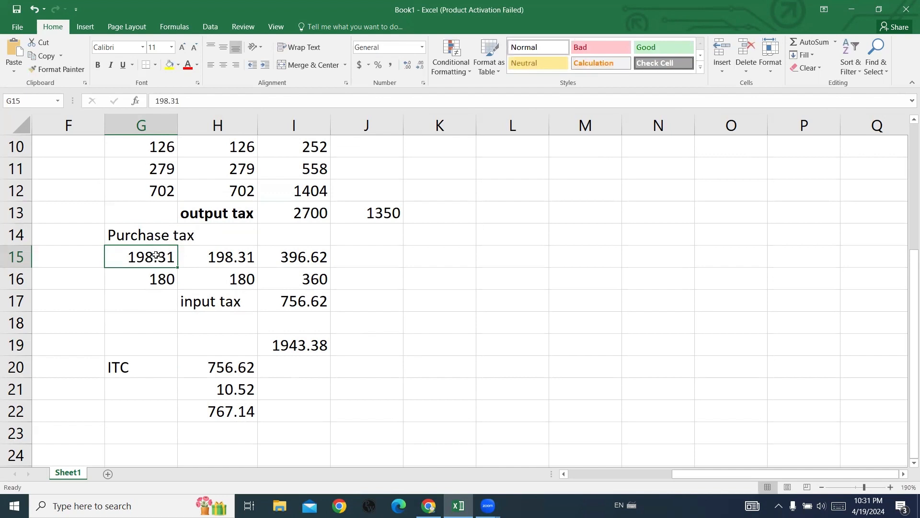
Check the purchase tax amounts in G15:I16 and make the "input tax" label in H17 bold.
{"action": "left_click", "coordinate": [219, 259]}
{"action": "left_click", "coordinate": [273, 251]}
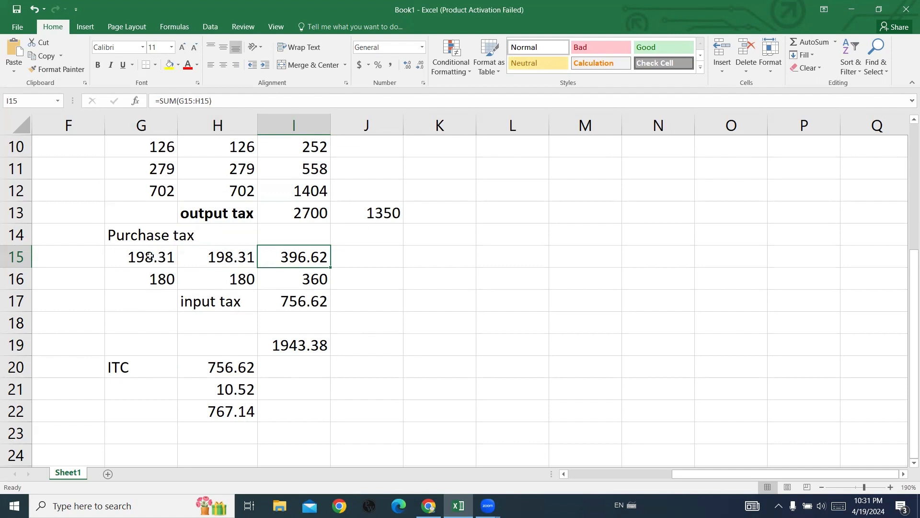
{"action": "left_click_drag", "start_coordinate": [149, 256], "coordinate": [288, 260]}
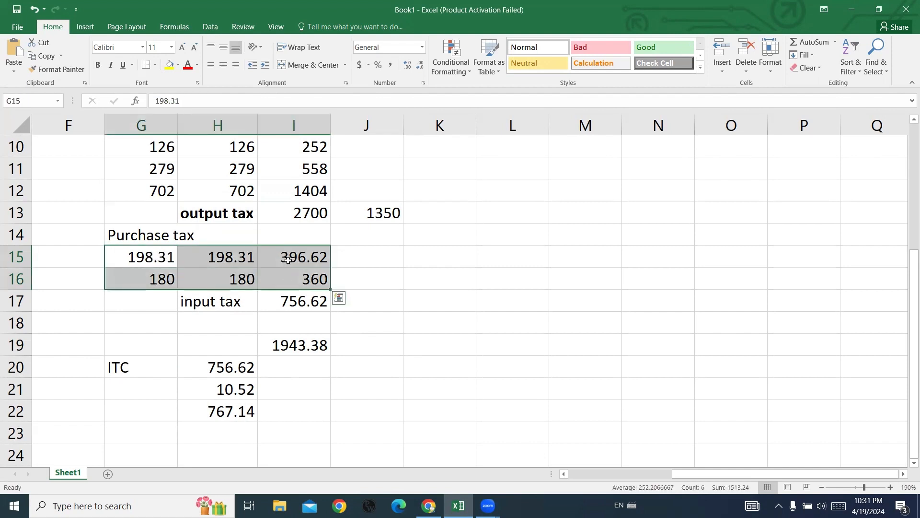
{"action": "left_click", "coordinate": [415, 300]}
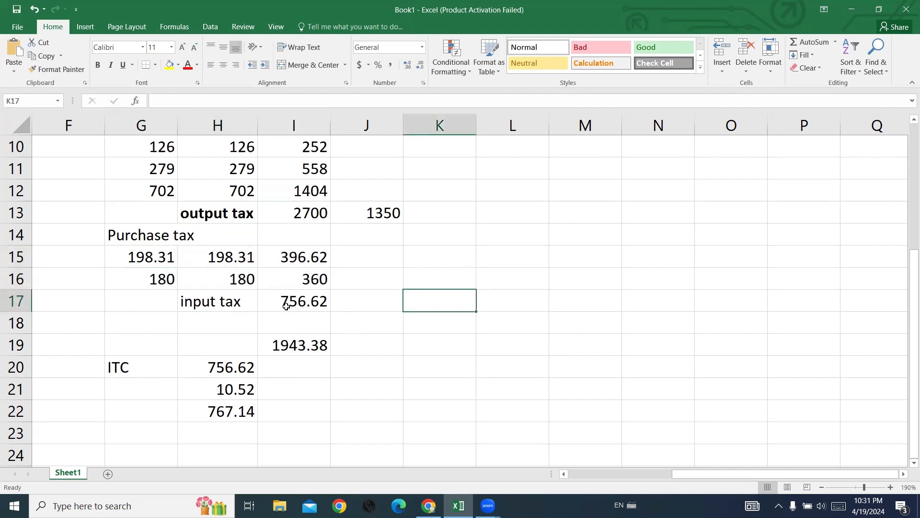
{"action": "left_click", "coordinate": [222, 293]}
{"action": "key", "text": "ctrl+b"}
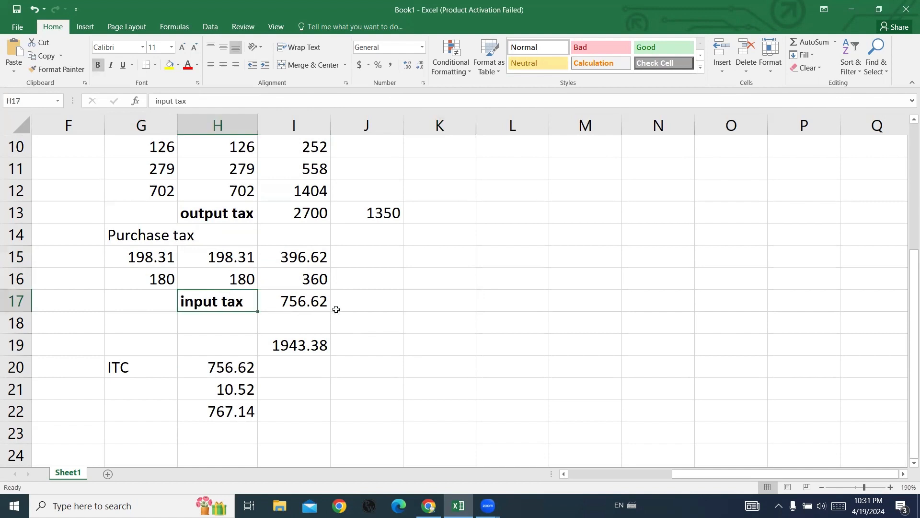
{"action": "left_click", "coordinate": [357, 305]}
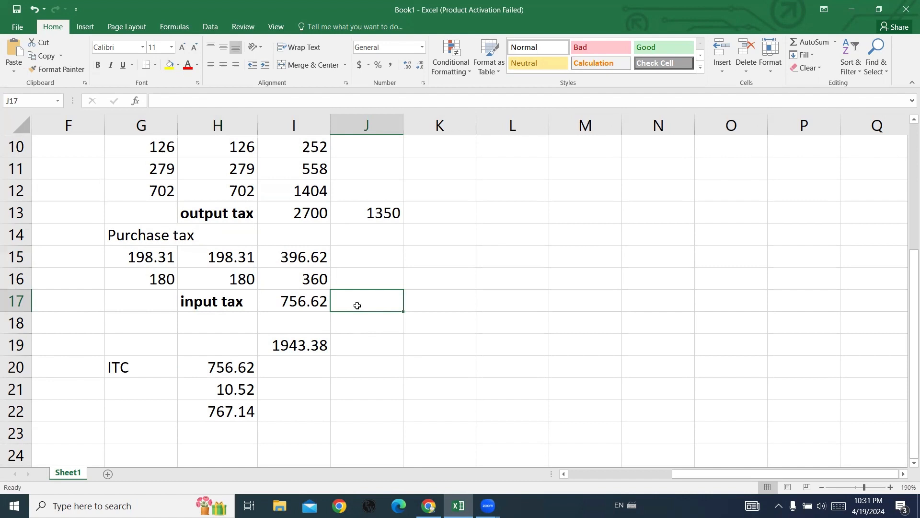
Examine the formula in I19 that subtracts the input tax from the output tax.
{"action": "scroll", "coordinate": [357, 305], "scroll_direction": "down", "scroll_amount": 1}
{"action": "left_click", "coordinate": [296, 316]}
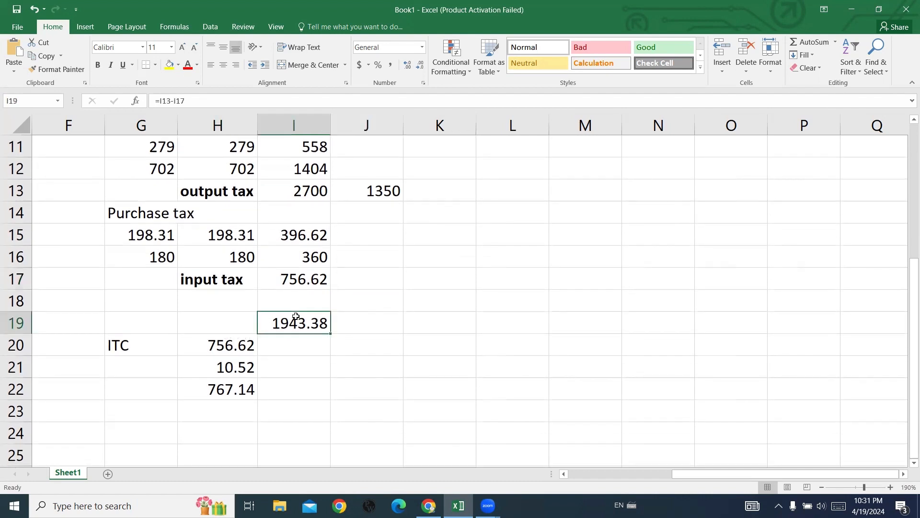
{"action": "double_click", "coordinate": [296, 316]}
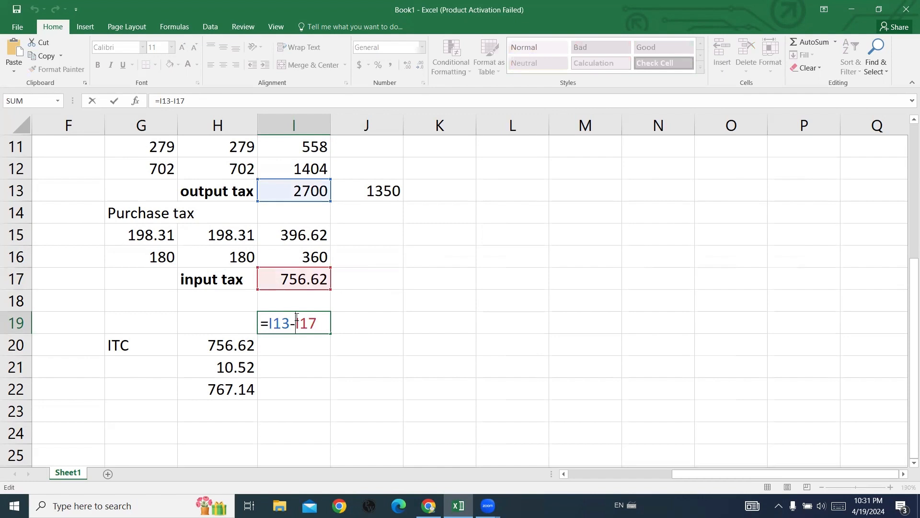
{"action": "key", "text": "Return"}
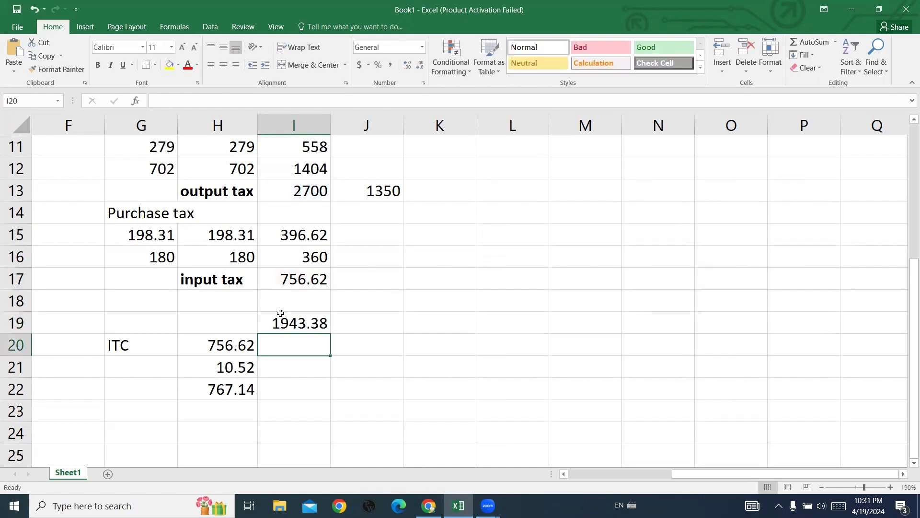
{"action": "left_click", "coordinate": [200, 328]}
{"action": "left_click", "coordinate": [279, 321]}
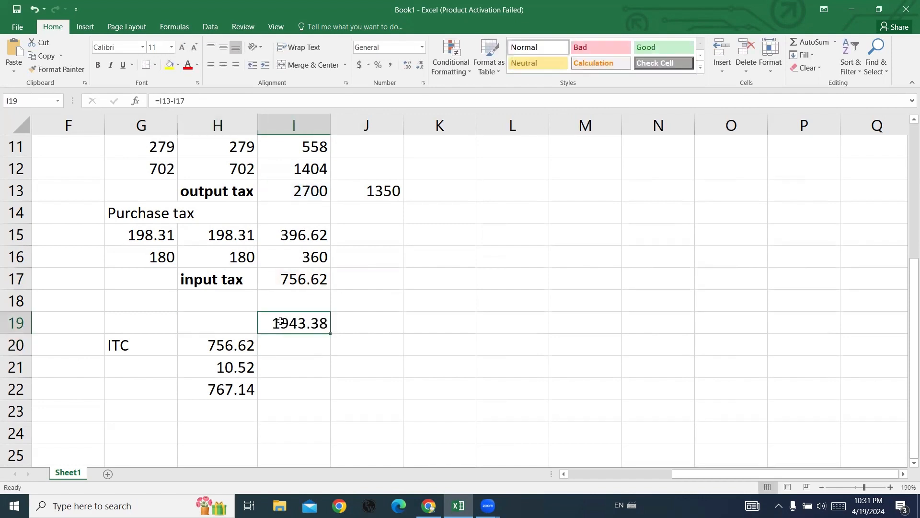
{"action": "double_click", "coordinate": [282, 322]}
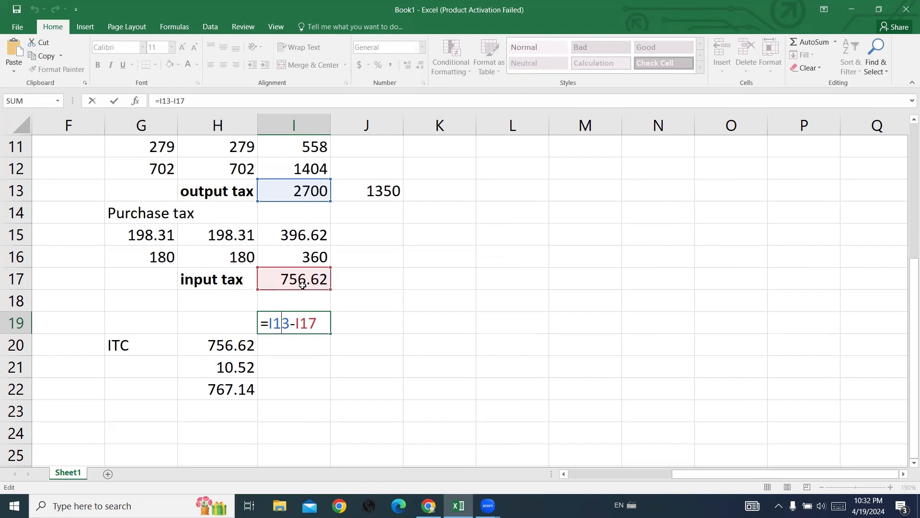
{"action": "key", "text": "Return"}
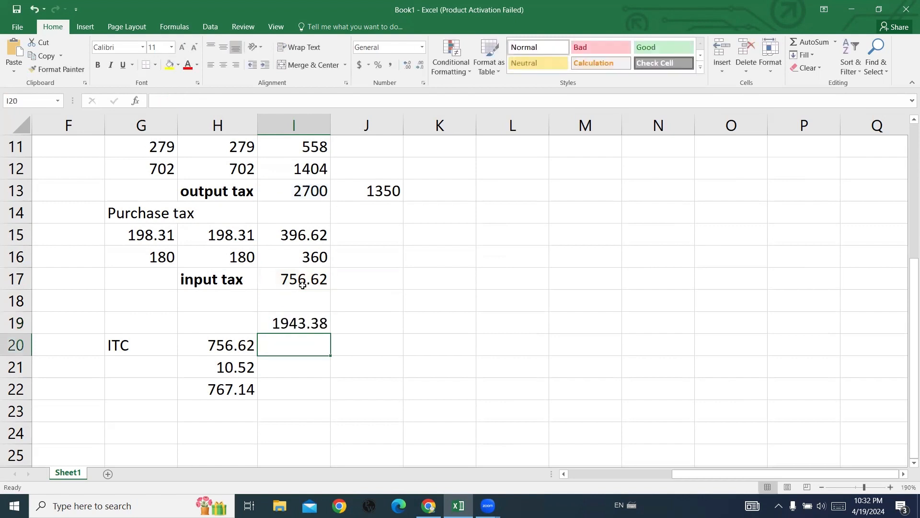
{"action": "left_click", "coordinate": [301, 324]}
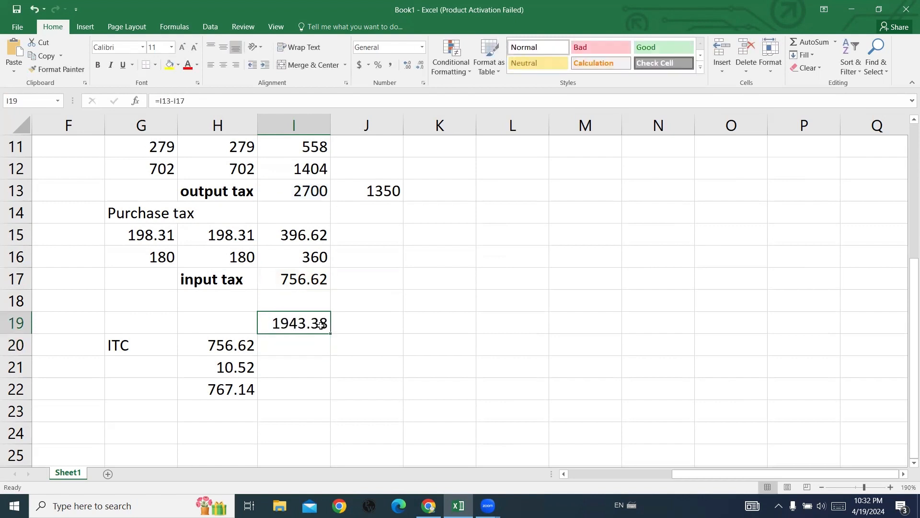
{"action": "left_click", "coordinate": [356, 325]}
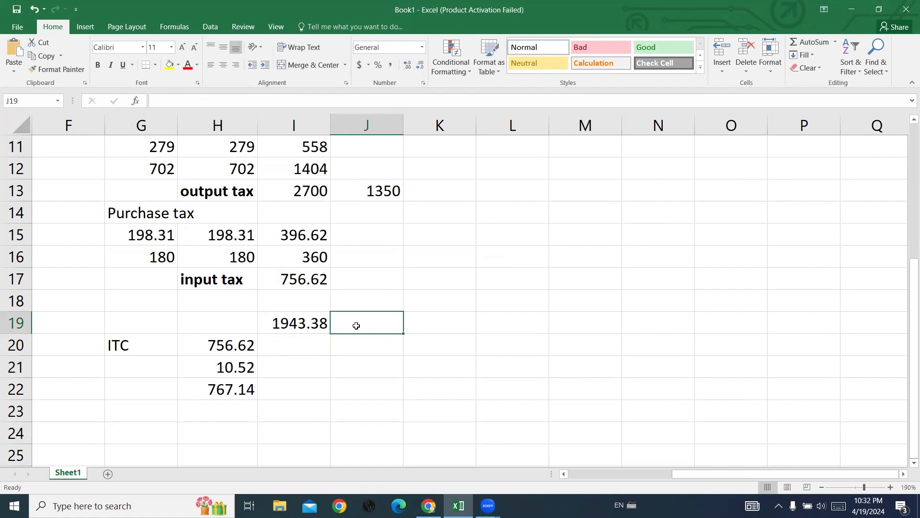
Examine the ITC formula in H20, compare it with the input tax total in I17, and check the amounts in H21 and H22.
{"action": "left_click", "coordinate": [140, 350]}
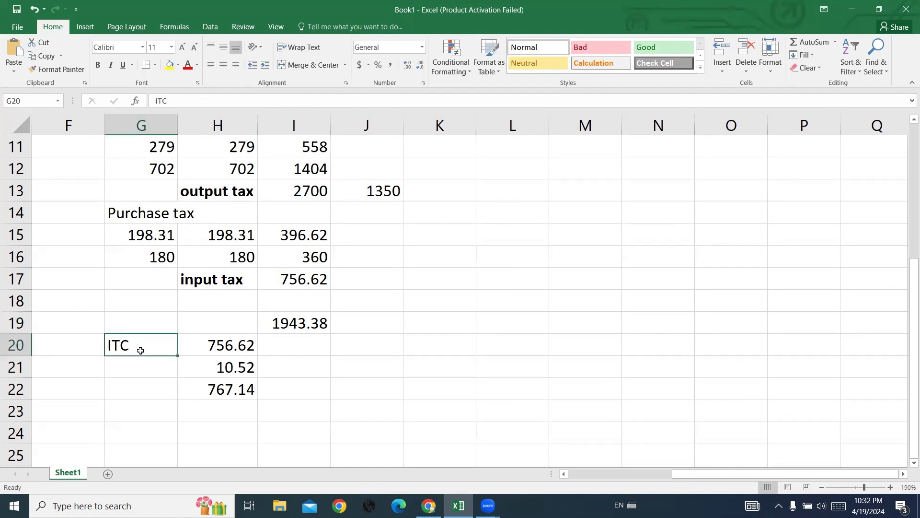
{"action": "left_click", "coordinate": [205, 348]}
{"action": "double_click", "coordinate": [205, 347]}
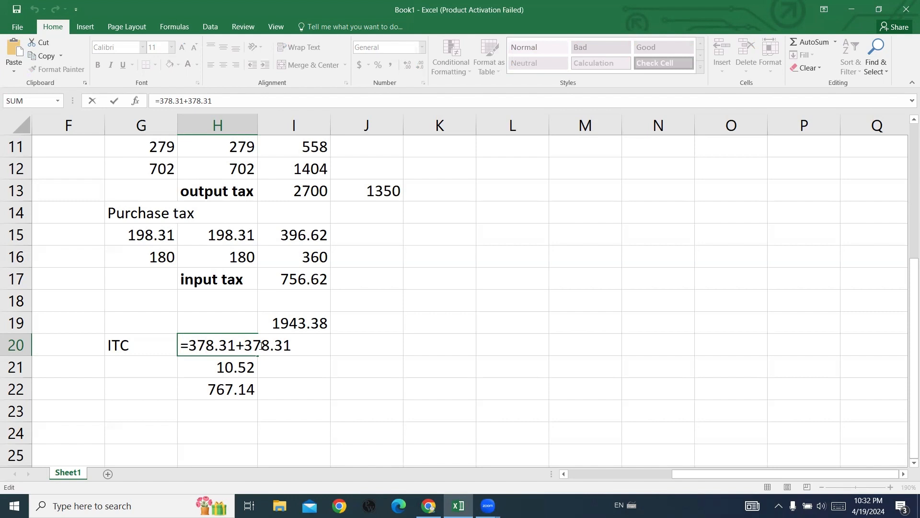
{"action": "key", "text": "Return"}
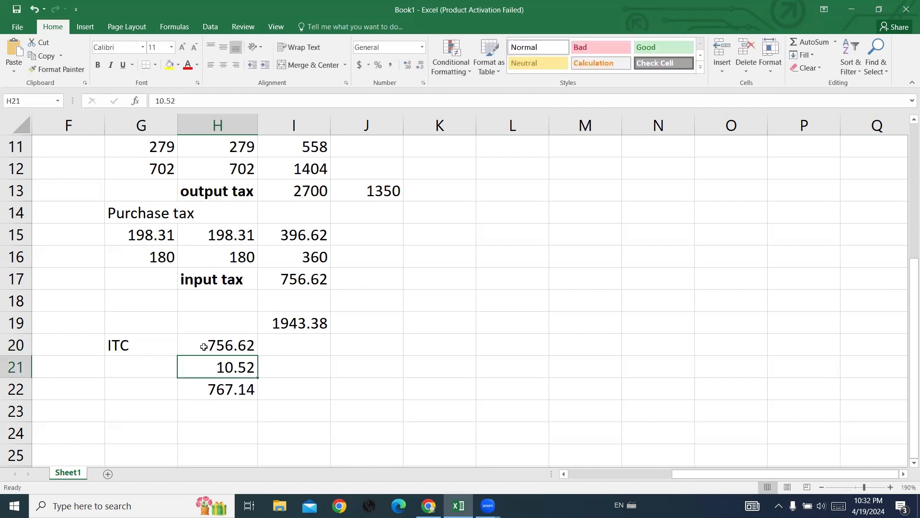
{"action": "double_click", "coordinate": [204, 346]}
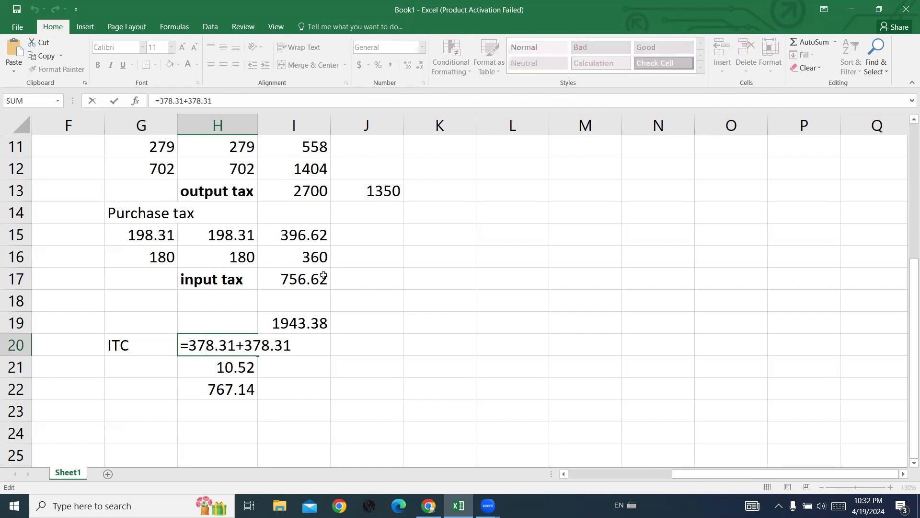
{"action": "left_click", "coordinate": [390, 287]}
{"action": "left_click", "coordinate": [279, 281]}
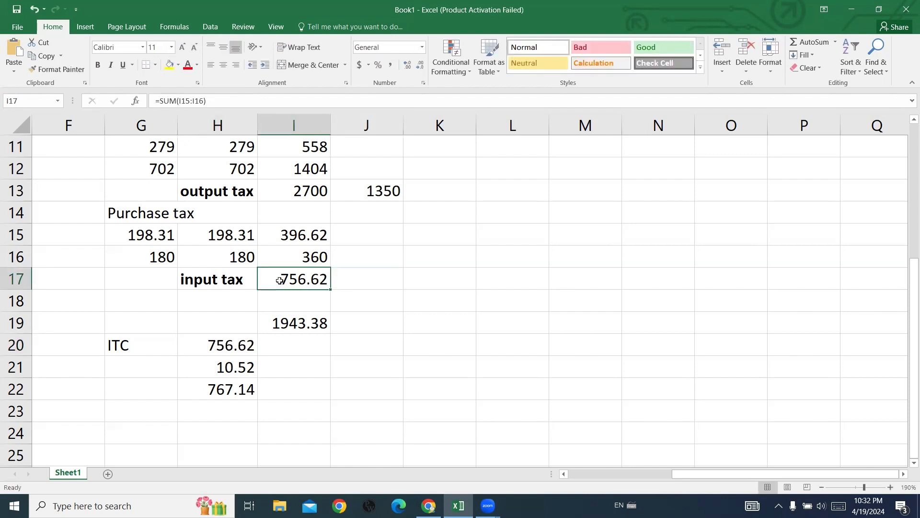
{"action": "left_click", "coordinate": [207, 347]}
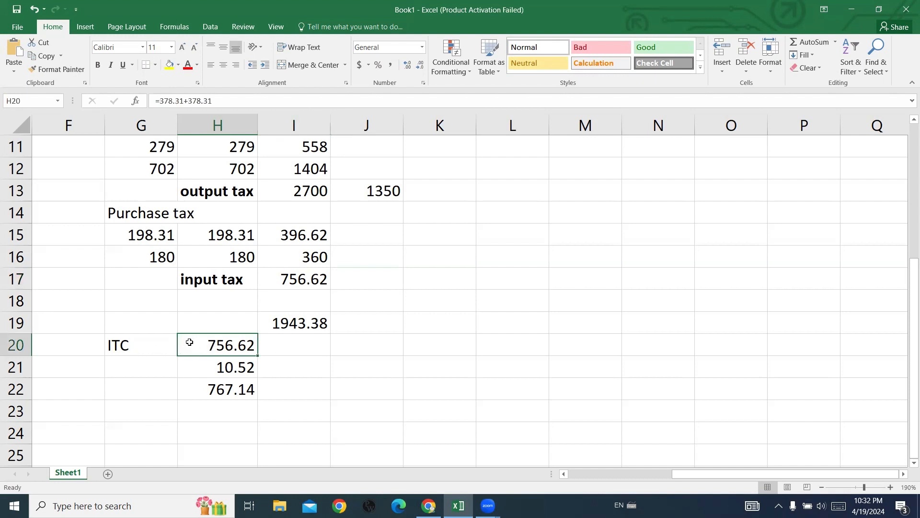
{"action": "left_click", "coordinate": [197, 368]}
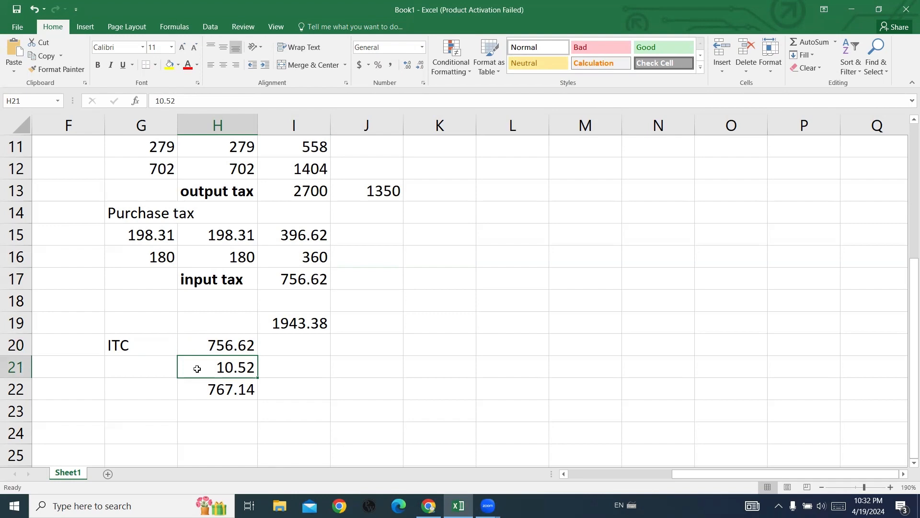
{"action": "left_click", "coordinate": [203, 396]}
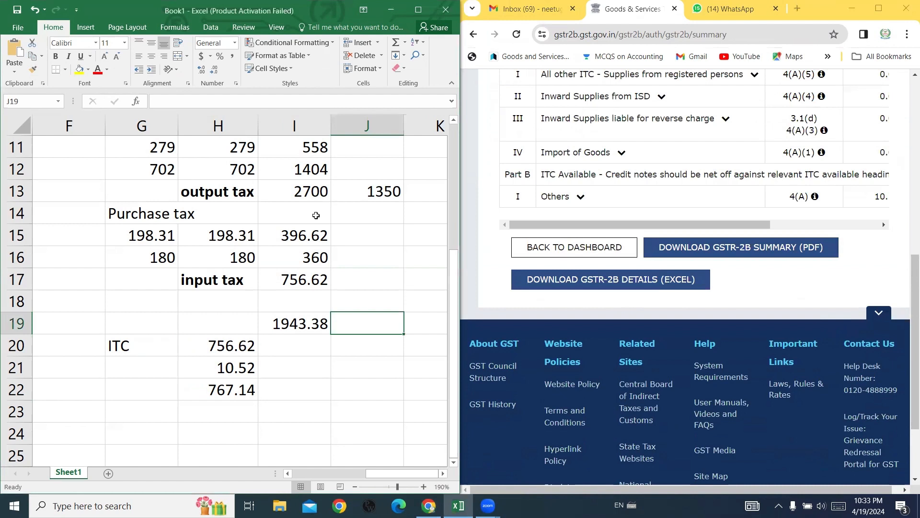
Widen column G to fit the "central tax" heading.
{"action": "scroll", "coordinate": [316, 213], "scroll_direction": "up", "scroll_amount": 2}
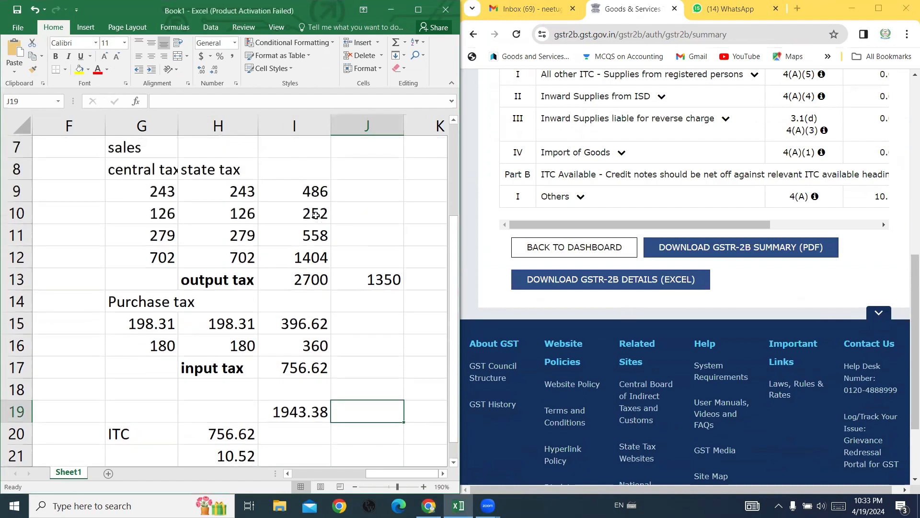
{"action": "left_click_drag", "start_coordinate": [177, 125], "coordinate": [199, 126]}
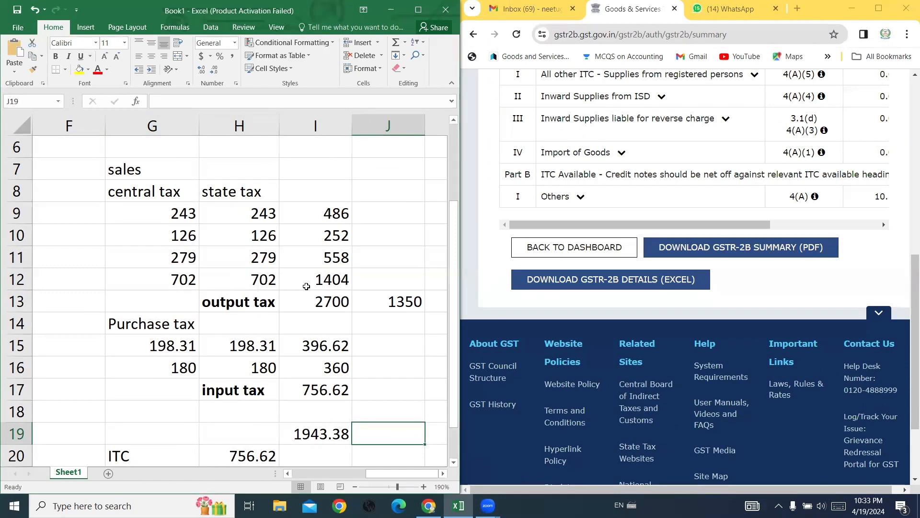
Switch to the GST portal, go back from the GSTR-2B summary to the returns dashboard, and search the 2023-24 Quarter 4 returns for March.
{"action": "scroll", "coordinate": [757, 178], "scroll_direction": "up", "scroll_amount": 1}
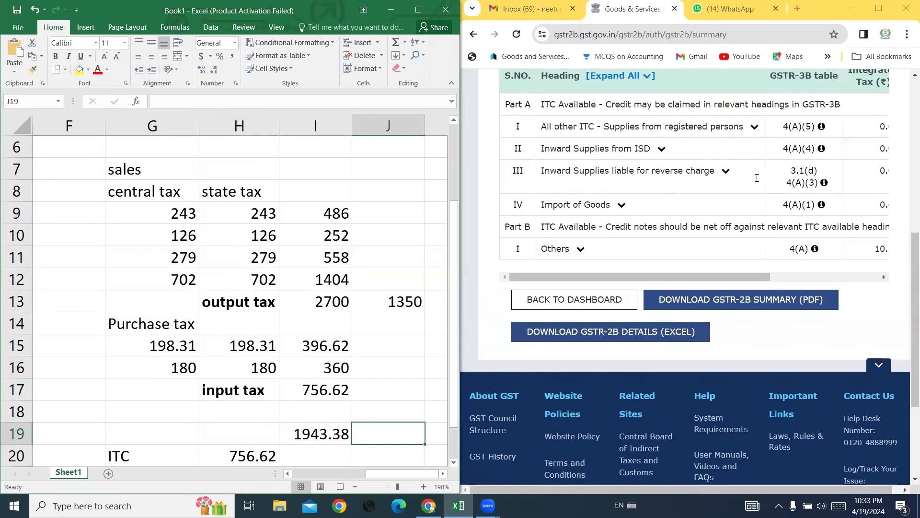
{"action": "left_click", "coordinate": [585, 302]}
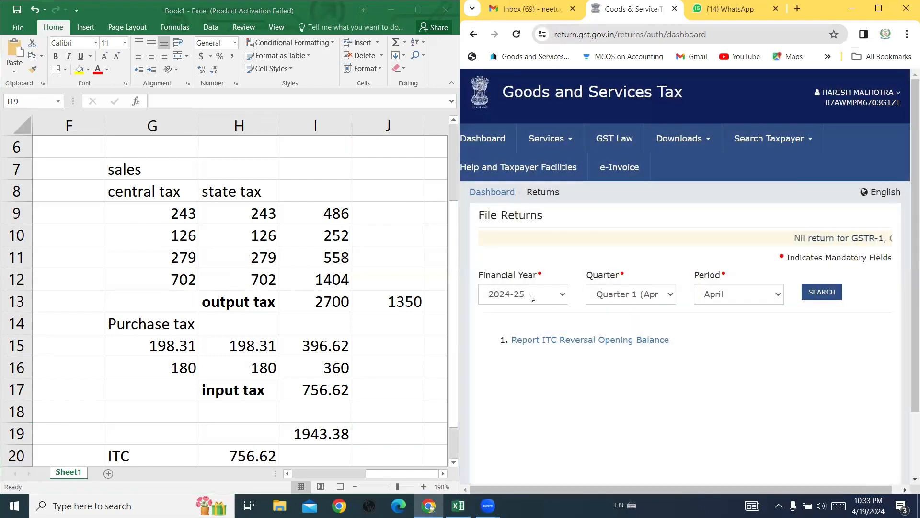
{"action": "left_click", "coordinate": [527, 296]}
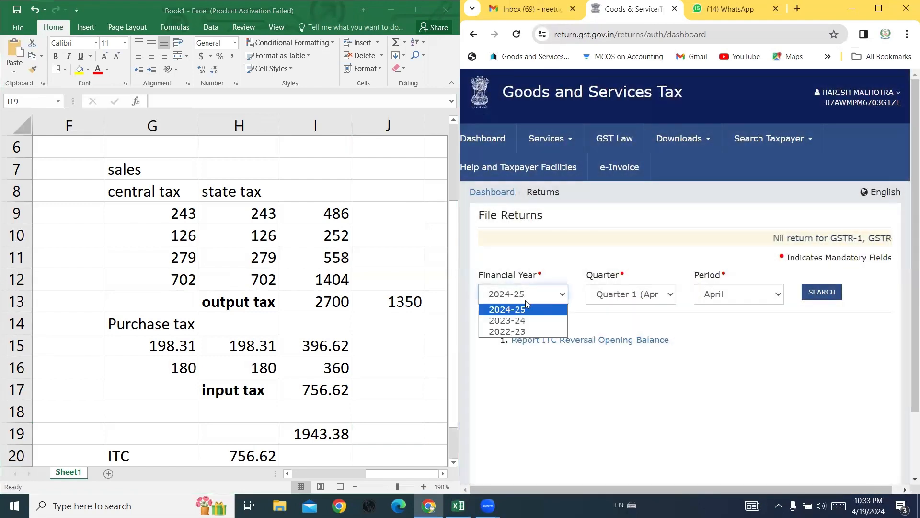
{"action": "left_click", "coordinate": [507, 320]}
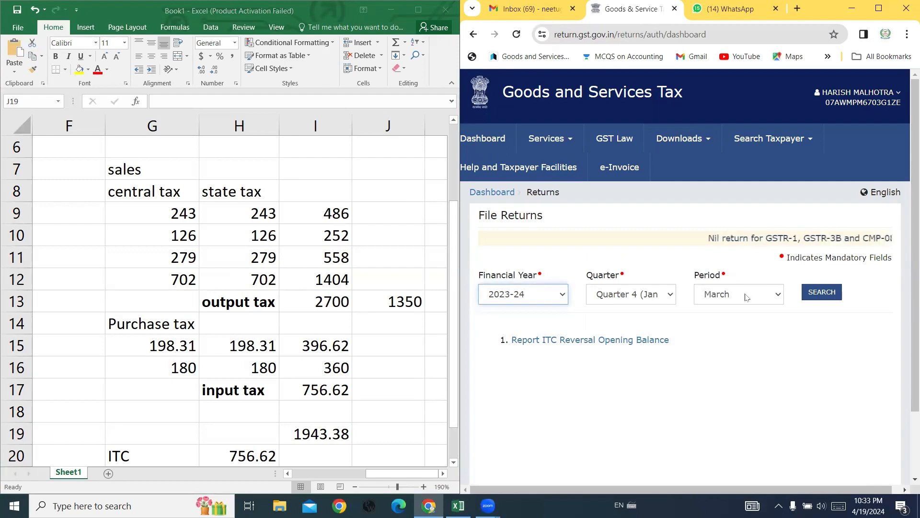
{"action": "left_click", "coordinate": [820, 292]}
{"action": "scroll", "coordinate": [820, 290], "scroll_direction": "down", "scroll_amount": 3}
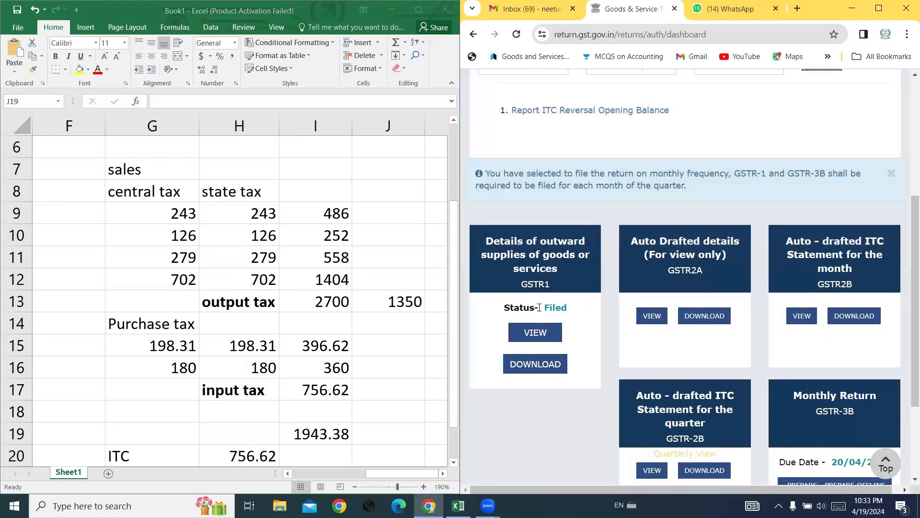
Open the filed March 2023-24 GSTR-1 and its 4A, 4B, 6B, 6C - B2B, SEZ, DE Invoices section.
{"action": "left_click", "coordinate": [537, 274]}
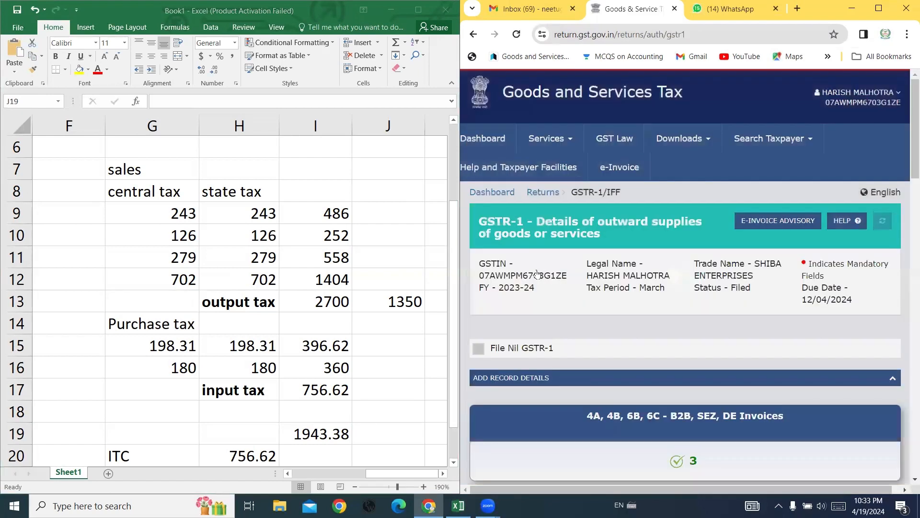
{"action": "scroll", "coordinate": [537, 273], "scroll_direction": "down", "scroll_amount": 3}
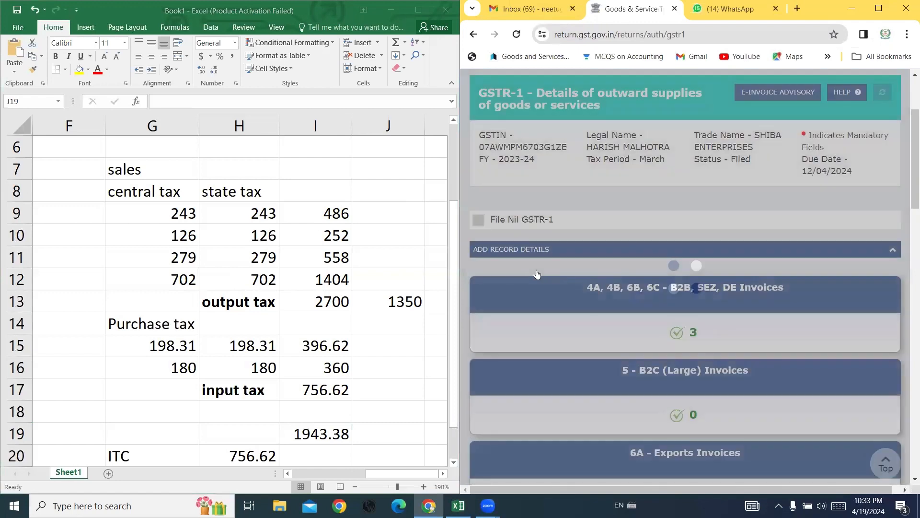
{"action": "scroll", "coordinate": [537, 274], "scroll_direction": "down", "scroll_amount": 2}
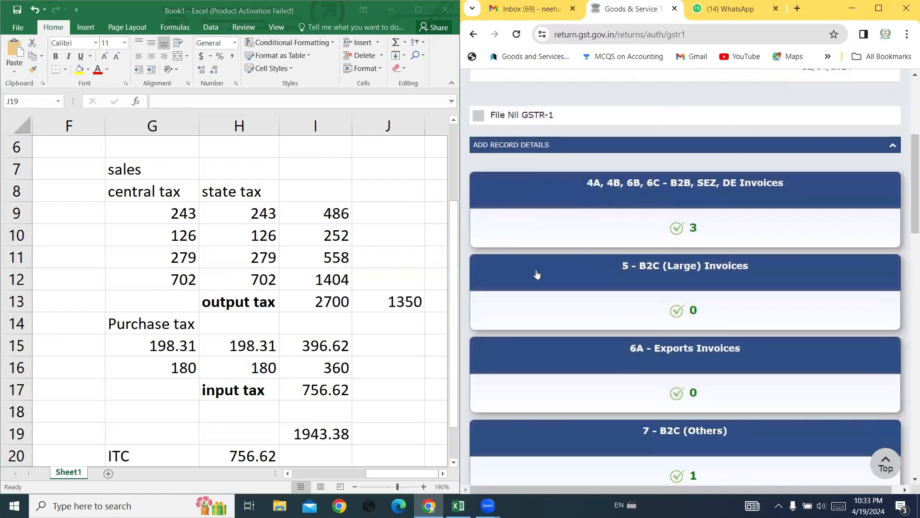
{"action": "left_click", "coordinate": [693, 229]}
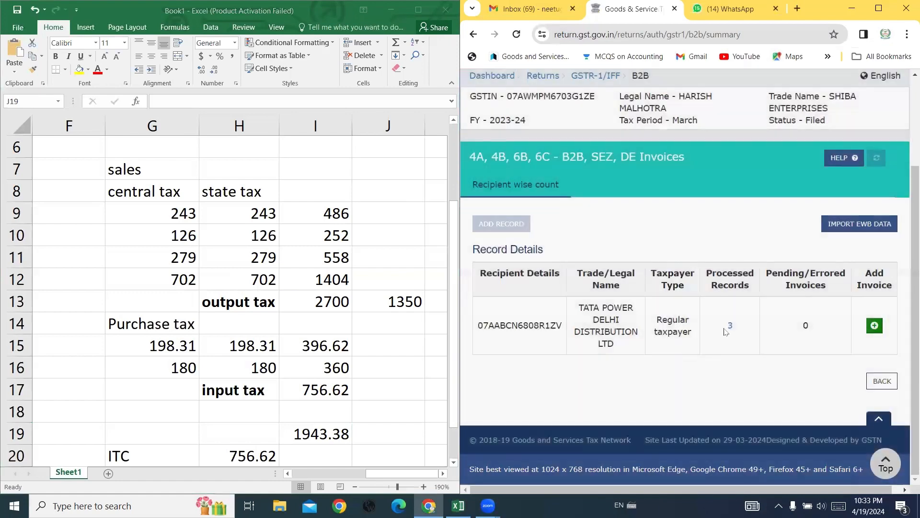
Open the recipient's processed B2B records and examine the central tax and state tax of each invoice.
{"action": "left_click", "coordinate": [730, 326]}
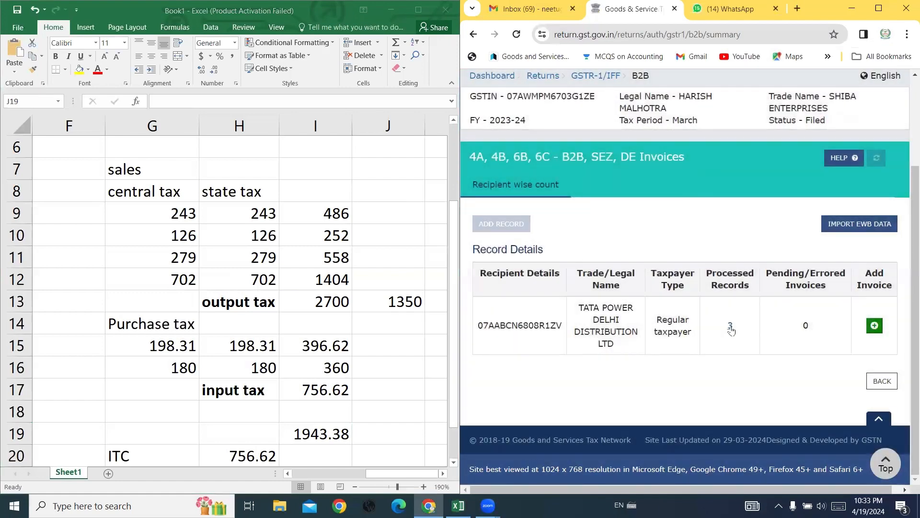
{"action": "left_click", "coordinate": [731, 326]}
{"action": "scroll", "coordinate": [731, 327], "scroll_direction": "down", "scroll_amount": 5}
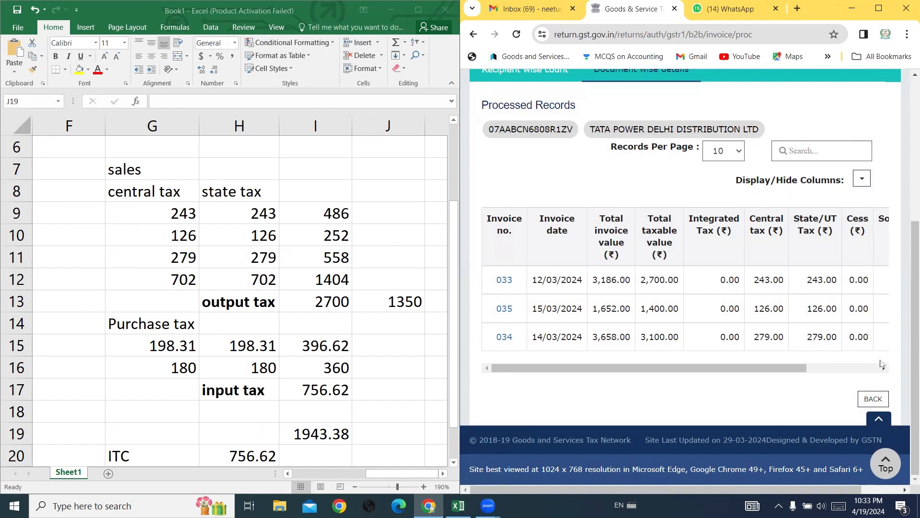
{"action": "left_click", "coordinate": [884, 368]}
{"action": "left_click", "coordinate": [884, 368]}
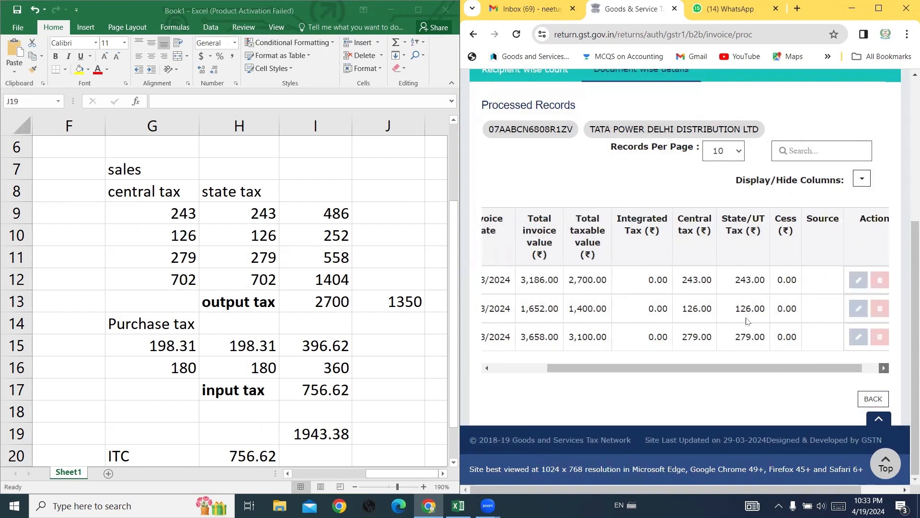
Compare the combined tax amounts in I9, I10 and I11 of the Excel sheet with the B2B invoices on the portal.
{"action": "left_click", "coordinate": [179, 217]}
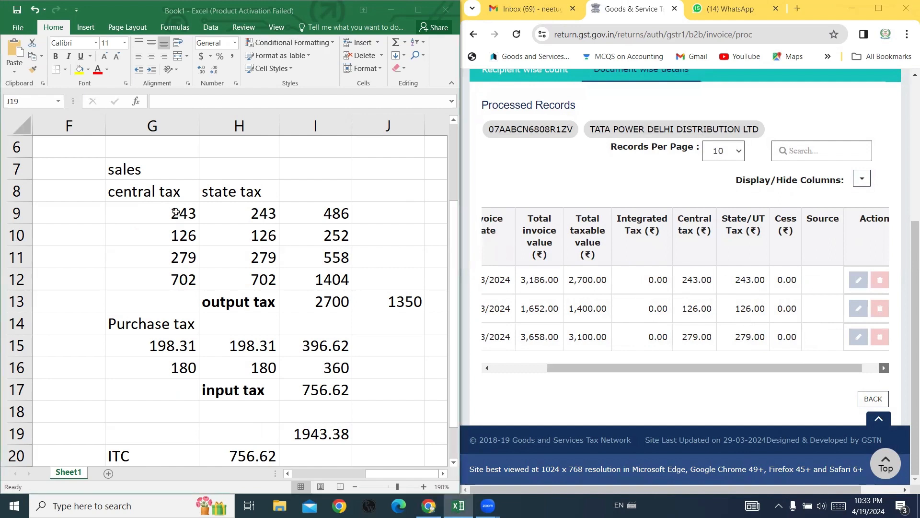
{"action": "left_click", "coordinate": [322, 205]}
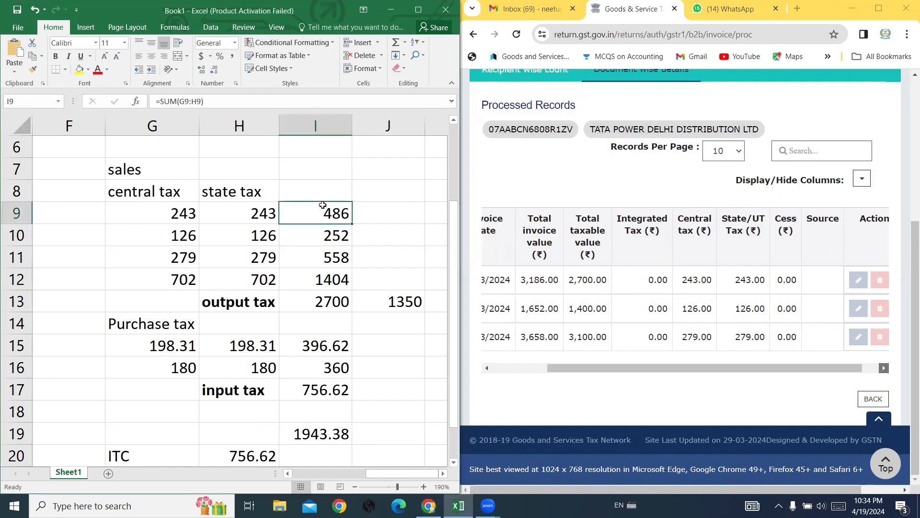
{"action": "left_click", "coordinate": [316, 231]}
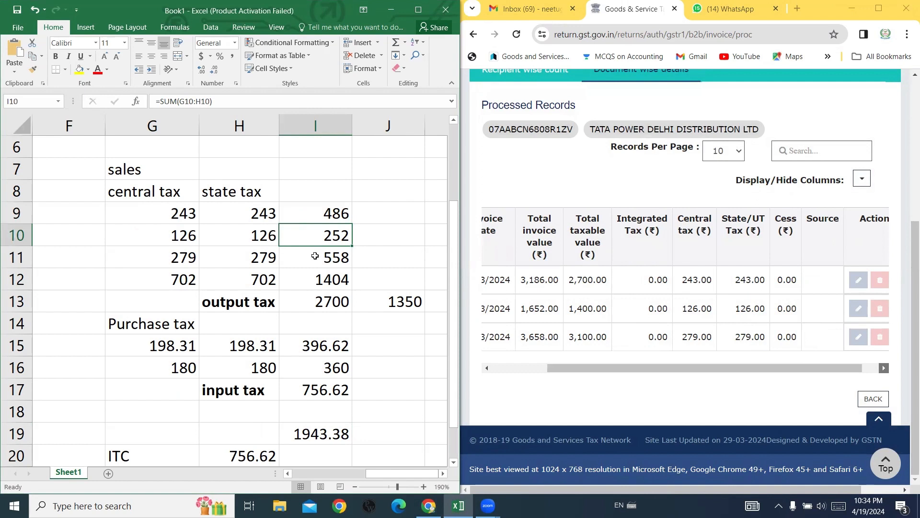
{"action": "left_click", "coordinate": [314, 256]}
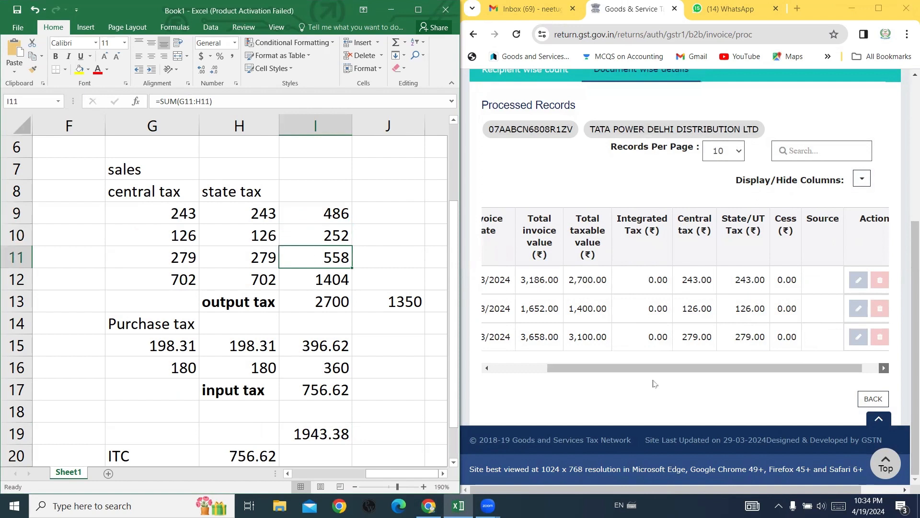
Go back to the GSTR-1 page on the portal, open 7 - B2C (Others), and examine the record's tax columns.
{"action": "left_click", "coordinate": [872, 398]}
{"action": "scroll", "coordinate": [672, 355], "scroll_direction": "down", "scroll_amount": 3}
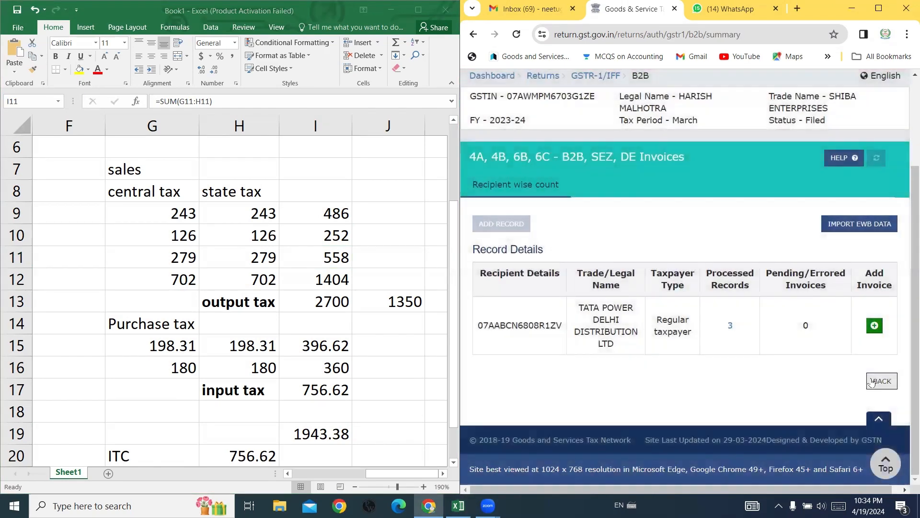
{"action": "left_click", "coordinate": [872, 381]}
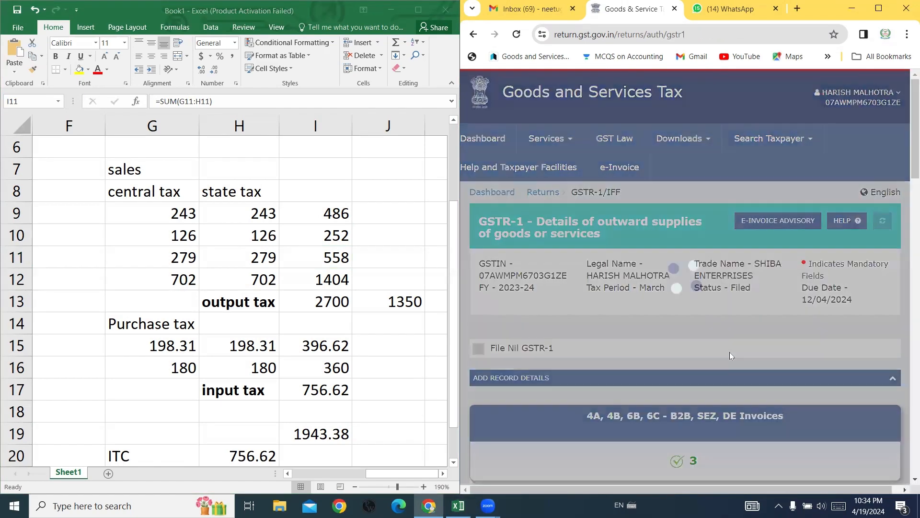
{"action": "scroll", "coordinate": [730, 352], "scroll_direction": "down", "scroll_amount": 5}
{"action": "scroll", "coordinate": [715, 295], "scroll_direction": "down", "scroll_amount": 4}
{"action": "scroll", "coordinate": [685, 225], "scroll_direction": "up", "scroll_amount": 1}
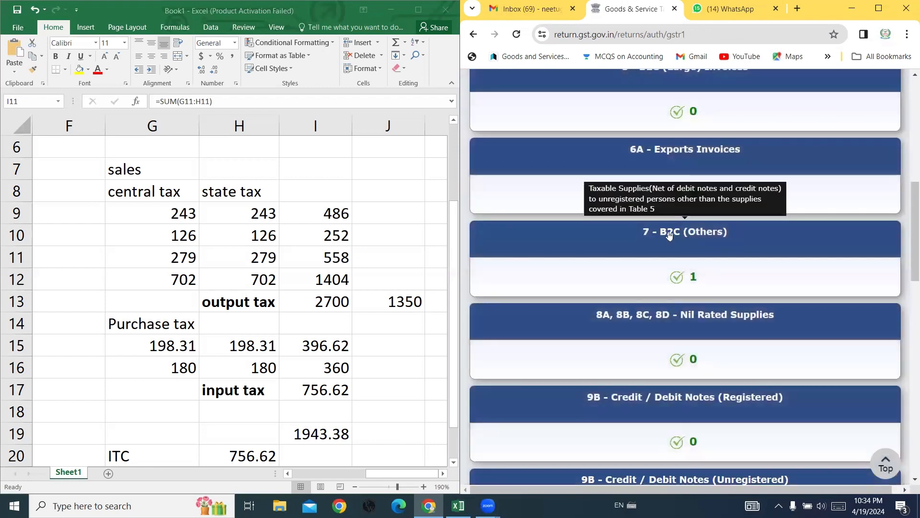
{"action": "left_click", "coordinate": [690, 282]}
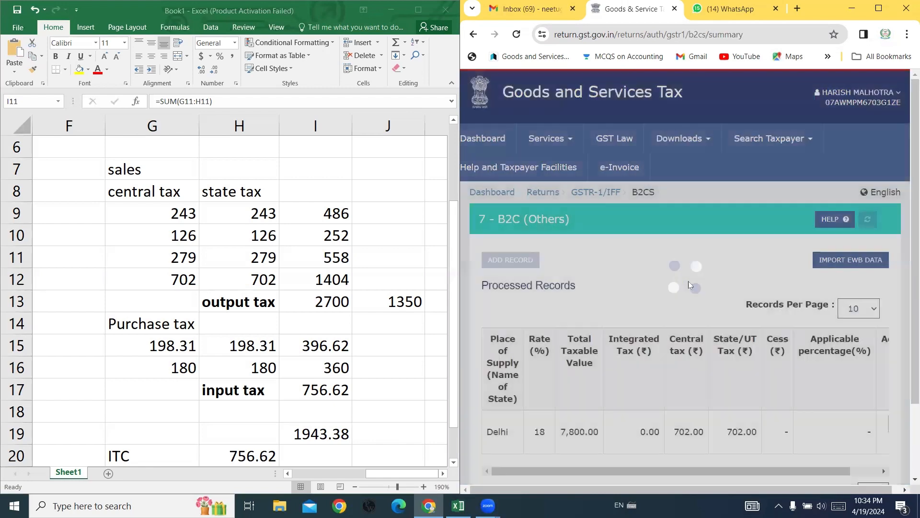
{"action": "scroll", "coordinate": [671, 326], "scroll_direction": "down", "scroll_amount": 2}
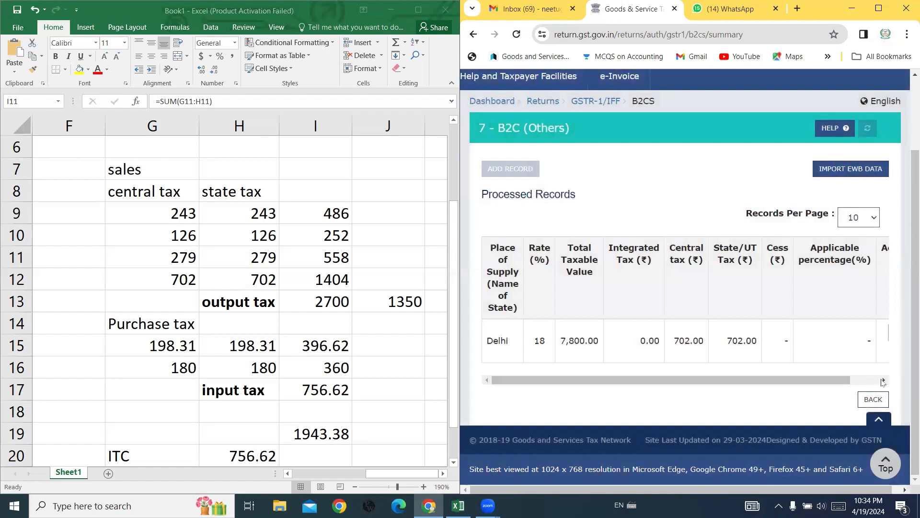
{"action": "left_click", "coordinate": [884, 381]}
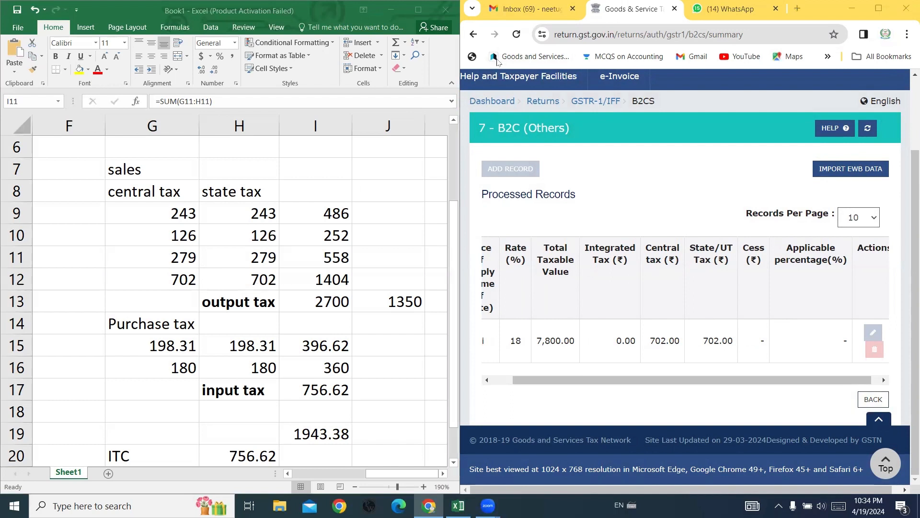
Switch to the Excel sheet and change the heading in G7 to "sales tax".
{"action": "left_click", "coordinate": [359, 185]}
{"action": "left_click", "coordinate": [335, 196]}
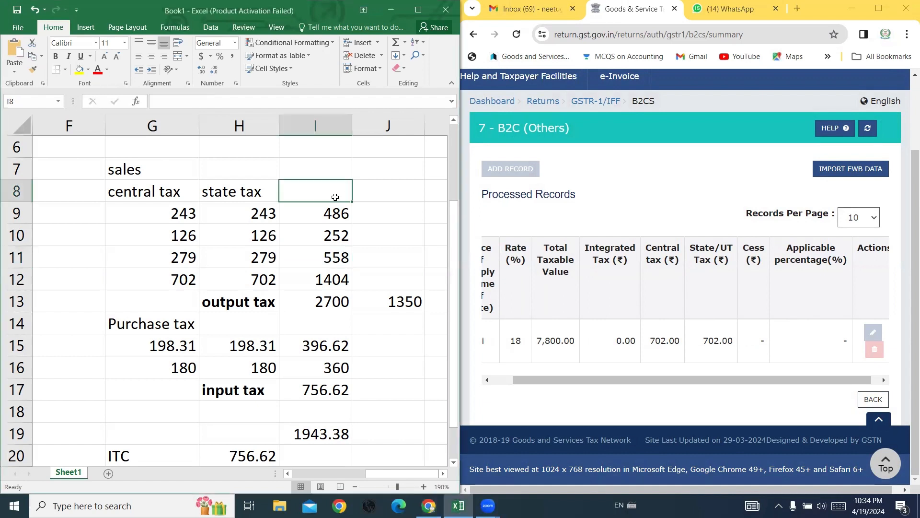
{"action": "double_click", "coordinate": [154, 167]}
{"action": "type", "text": "tax"}
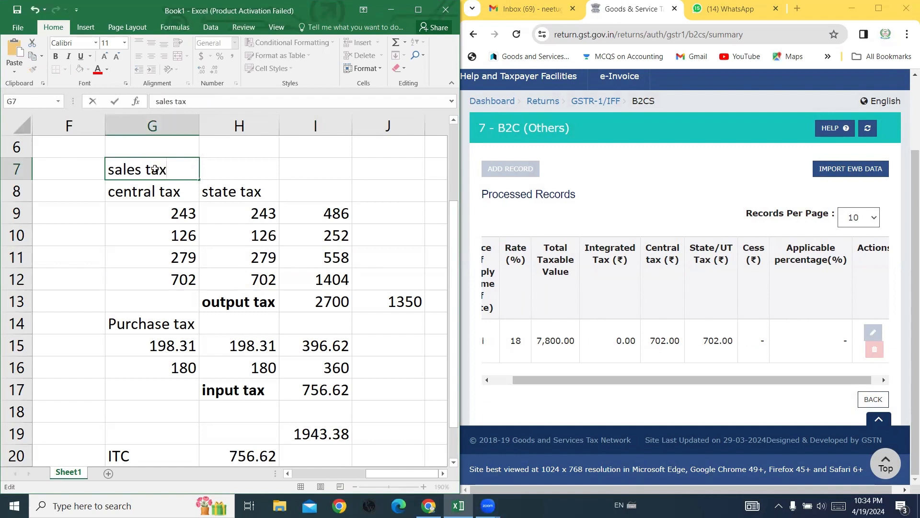
{"action": "key", "text": "Return"}
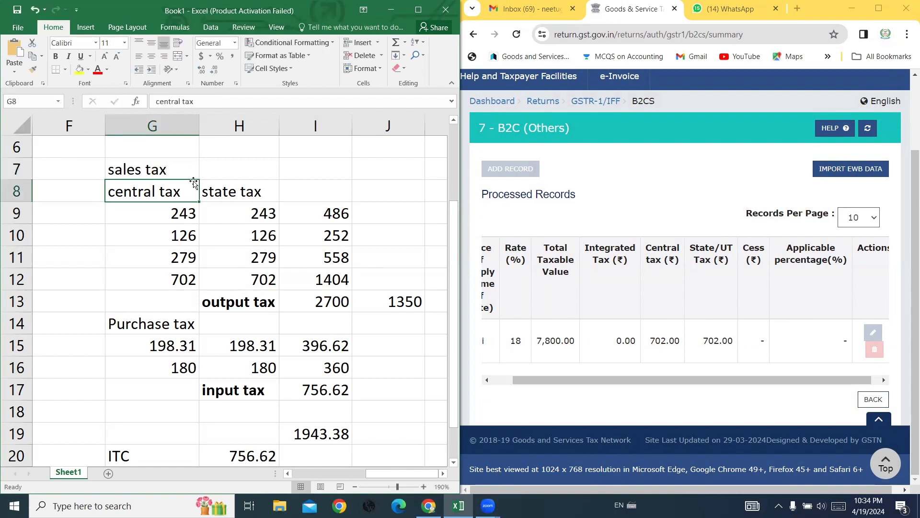
Examine the output tax SUM formula in I13 and the row total in I9, and find the Purchase tax heading in G14.
{"action": "double_click", "coordinate": [303, 297]}
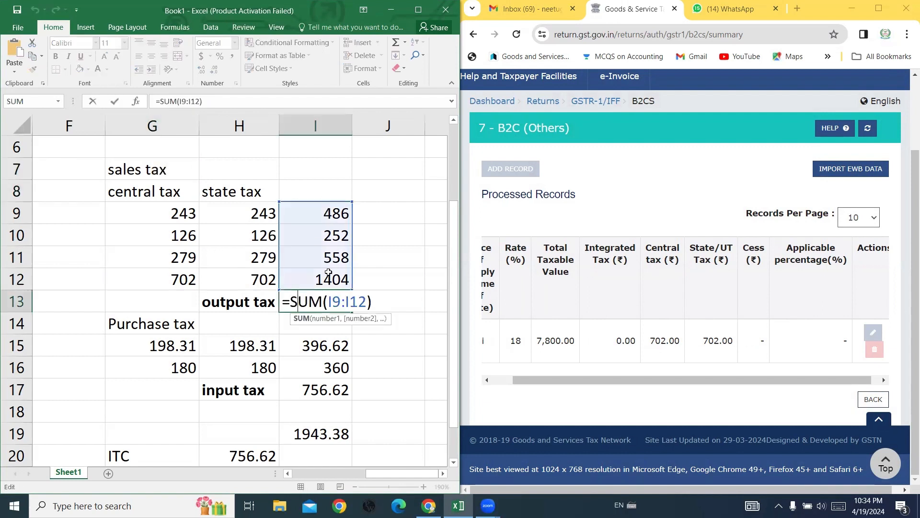
{"action": "key", "text": "Return"}
{"action": "left_click", "coordinate": [314, 212]}
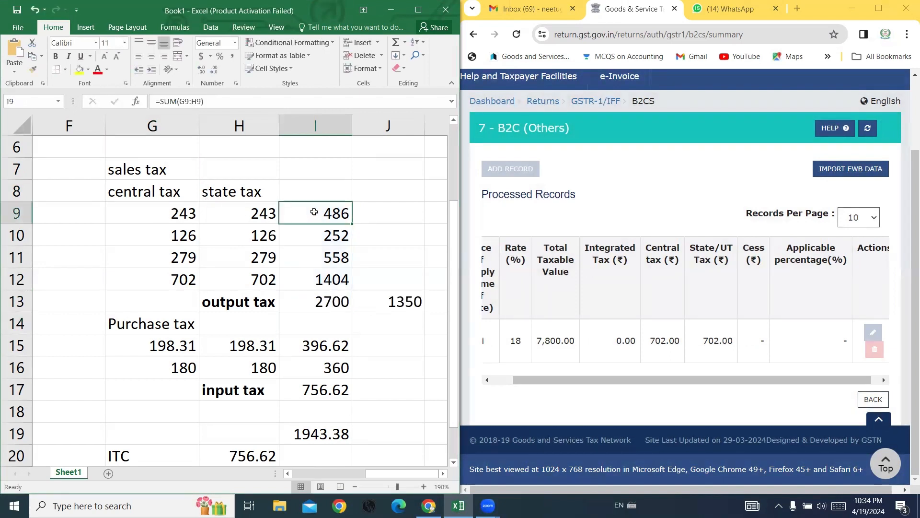
{"action": "double_click", "coordinate": [313, 212]}
{"action": "key", "text": "Return"}
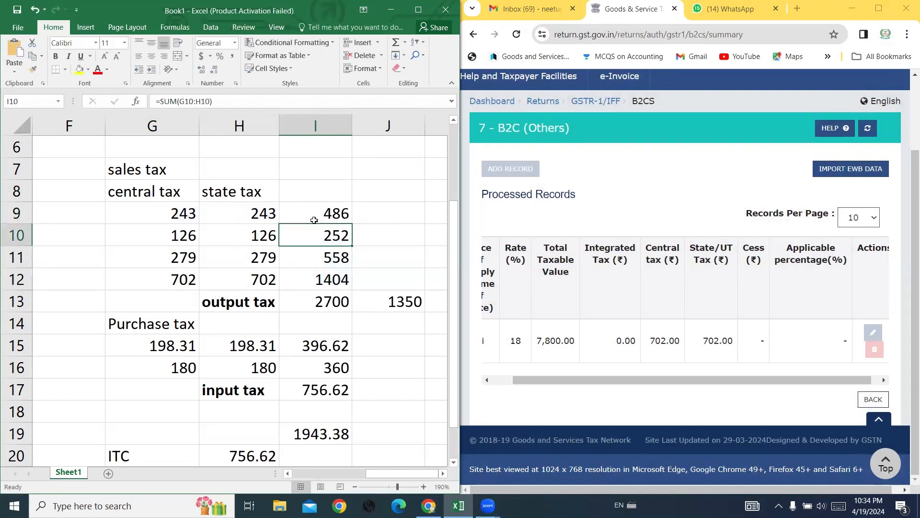
{"action": "double_click", "coordinate": [315, 300]}
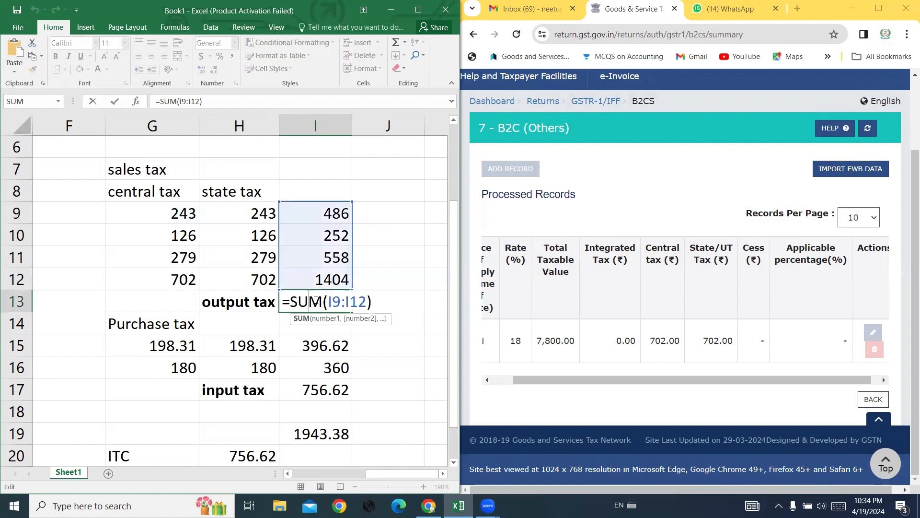
{"action": "key", "text": "Return"}
{"action": "left_click", "coordinate": [302, 301]}
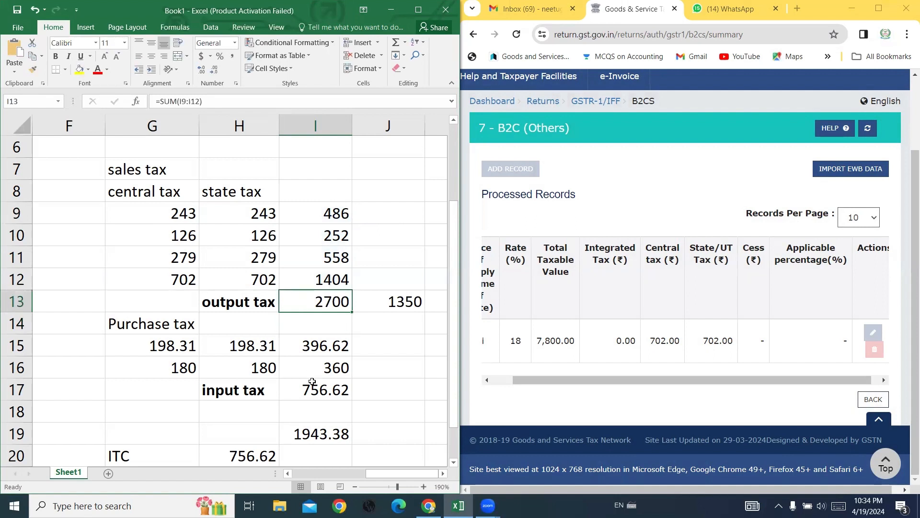
{"action": "scroll", "coordinate": [312, 381], "scroll_direction": "down", "scroll_amount": 1}
{"action": "left_click", "coordinate": [159, 305]}
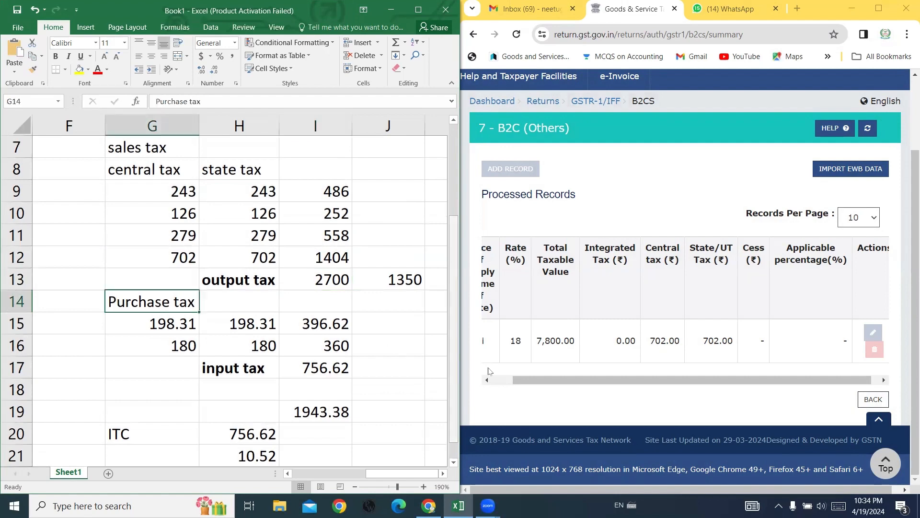
Return from B2C (Others) to the portal's returns dashboard and search the 2023-24 Quarter 4 returns for March.
{"action": "left_click", "coordinate": [873, 399]}
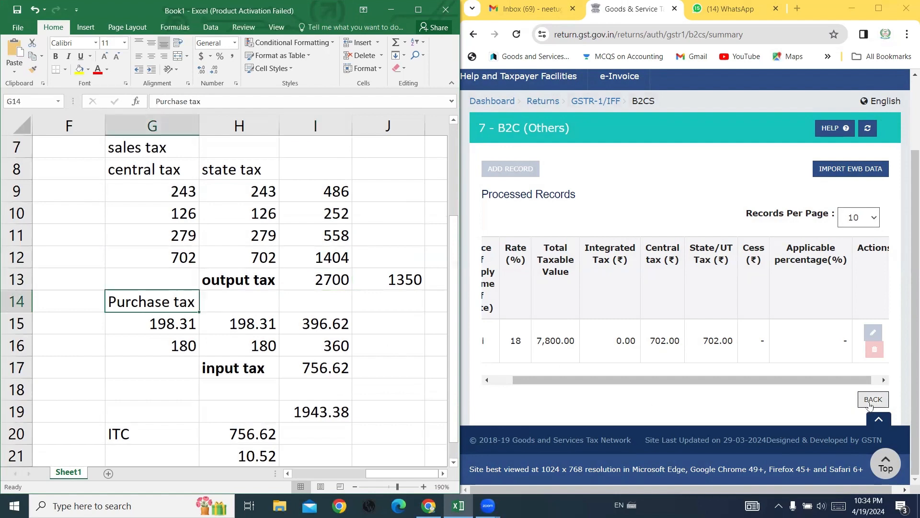
{"action": "scroll", "coordinate": [706, 359], "scroll_direction": "down", "scroll_amount": 15}
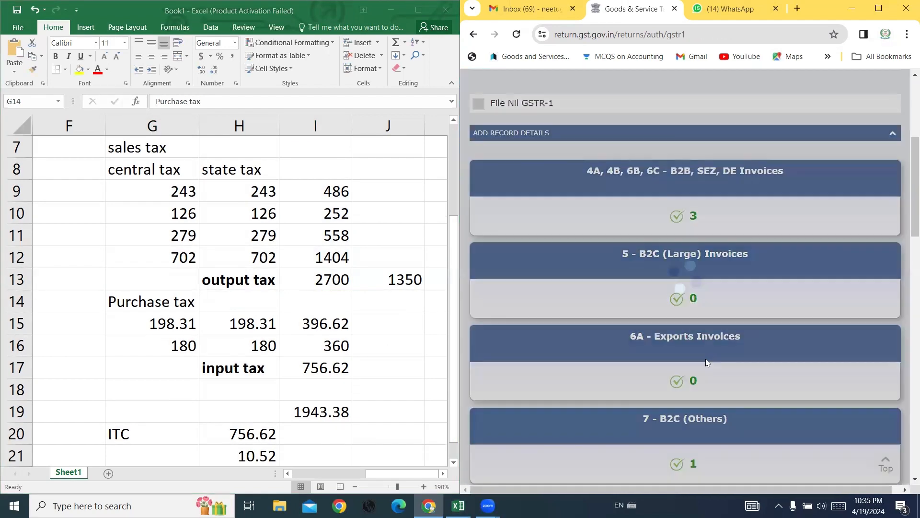
{"action": "scroll", "coordinate": [707, 362], "scroll_direction": "down", "scroll_amount": 12}
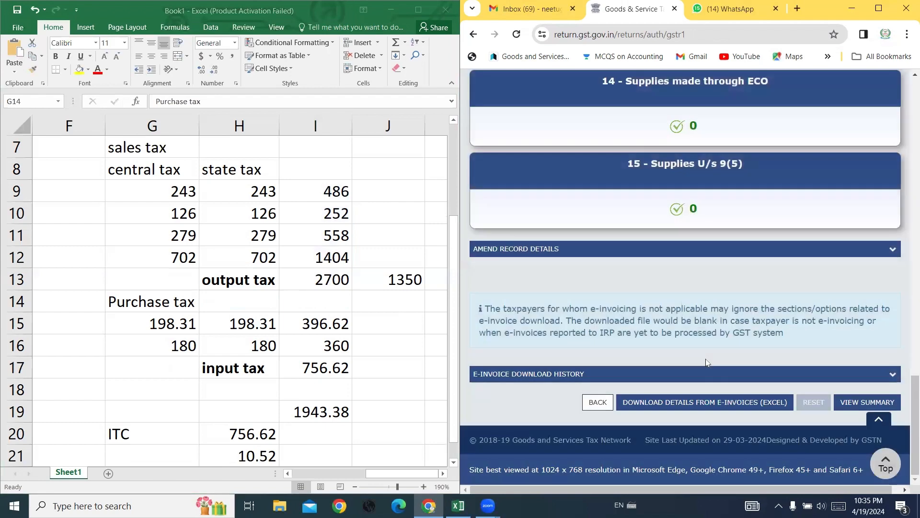
{"action": "left_click", "coordinate": [597, 402]}
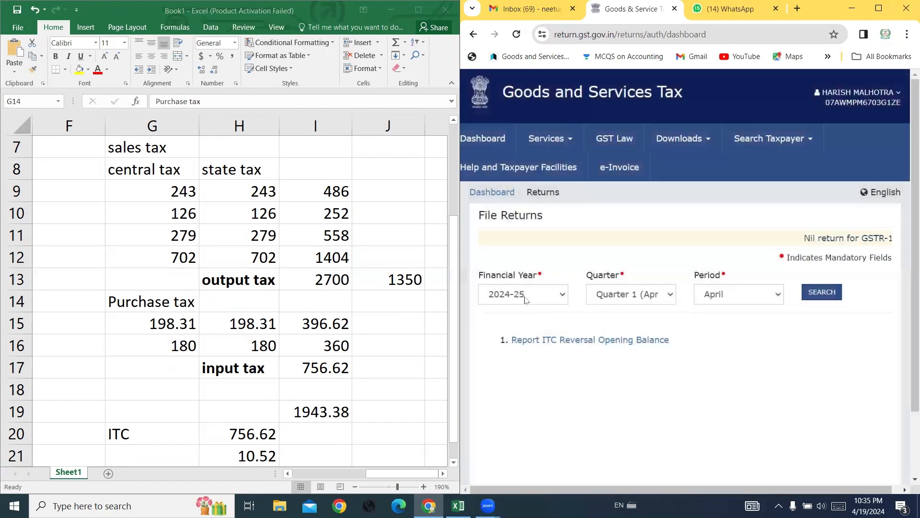
{"action": "left_click", "coordinate": [527, 301]}
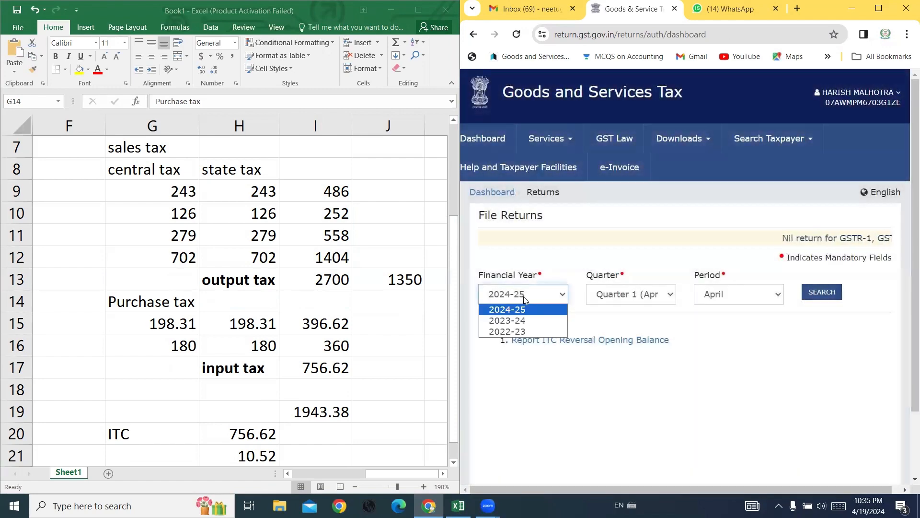
{"action": "left_click", "coordinate": [509, 320]}
{"action": "left_click", "coordinate": [815, 293]}
{"action": "scroll", "coordinate": [814, 289], "scroll_direction": "down", "scroll_amount": 4}
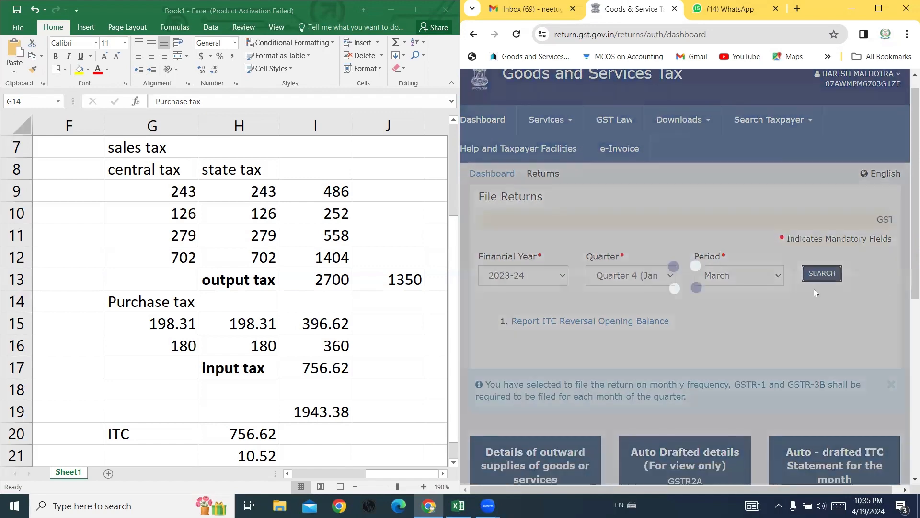
Open the GSTR-2A auto-drafted details and view the supplier list under B2B Invoices.
{"action": "left_click", "coordinate": [697, 301]}
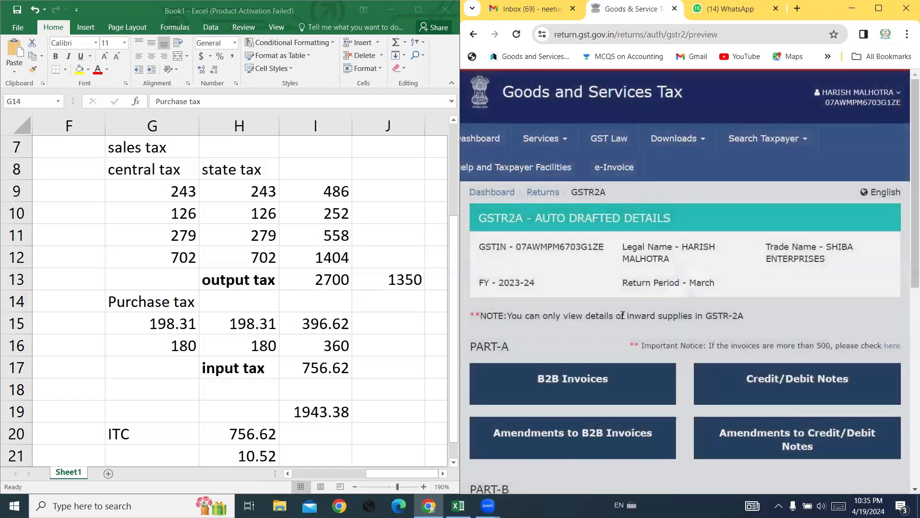
{"action": "scroll", "coordinate": [570, 250], "scroll_direction": "down", "scroll_amount": 3}
{"action": "left_click", "coordinate": [570, 250]}
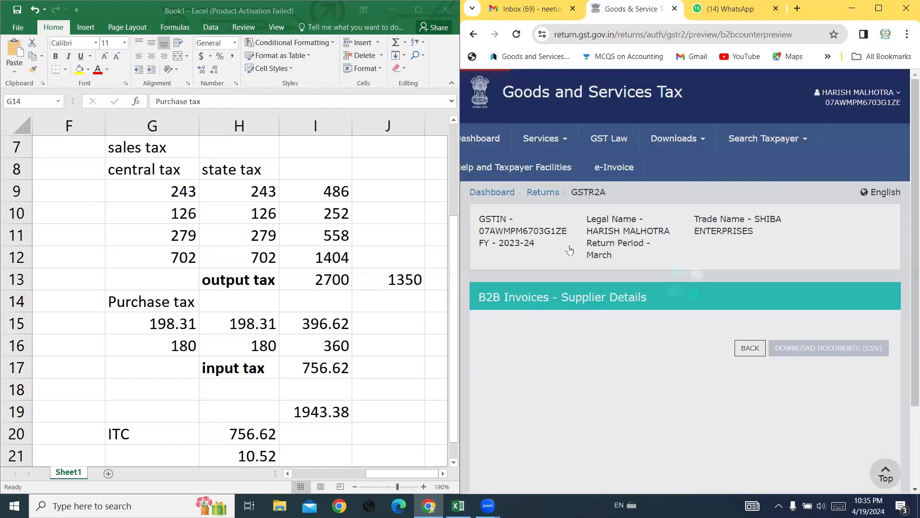
{"action": "scroll", "coordinate": [569, 250], "scroll_direction": "down", "scroll_amount": 2}
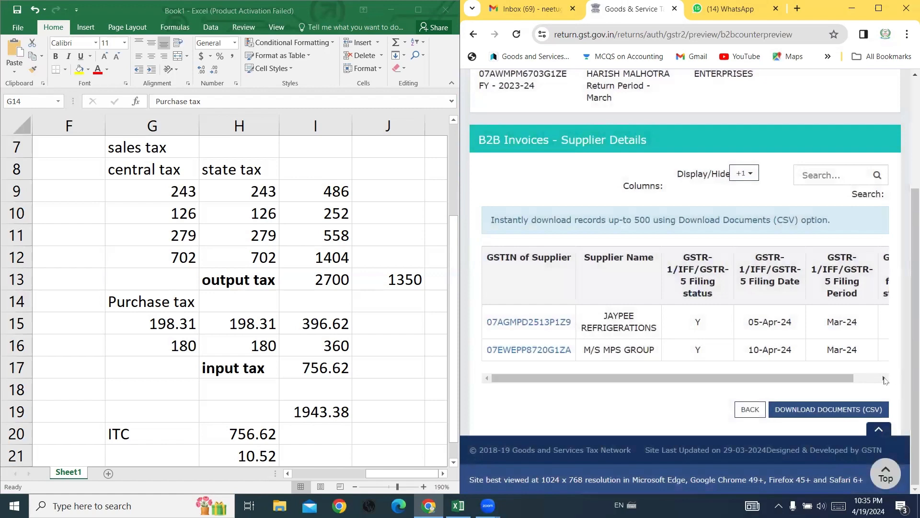
Open the JAYPEE REFRIGERATIONS invoice in GSTR-2A and check its central and state tax against row 15 of the Excel sheet.
{"action": "left_click", "coordinate": [885, 378]}
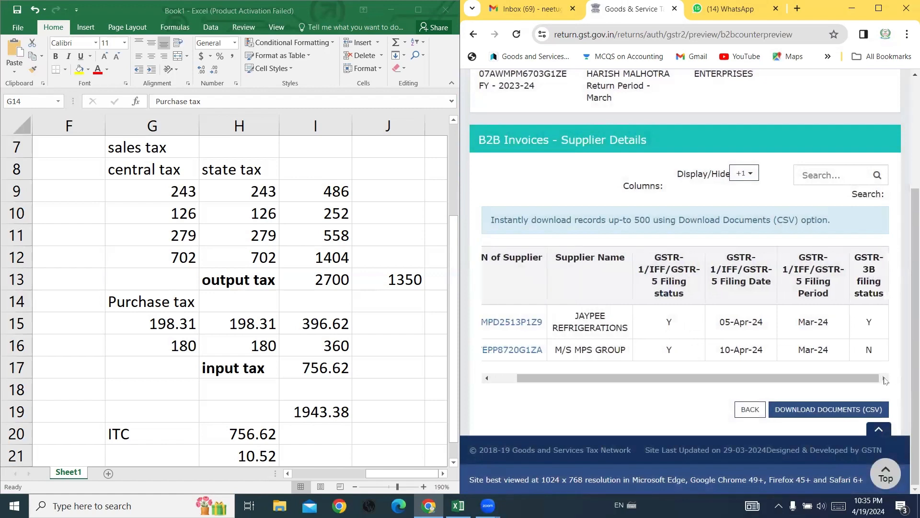
{"action": "left_click", "coordinate": [512, 322]}
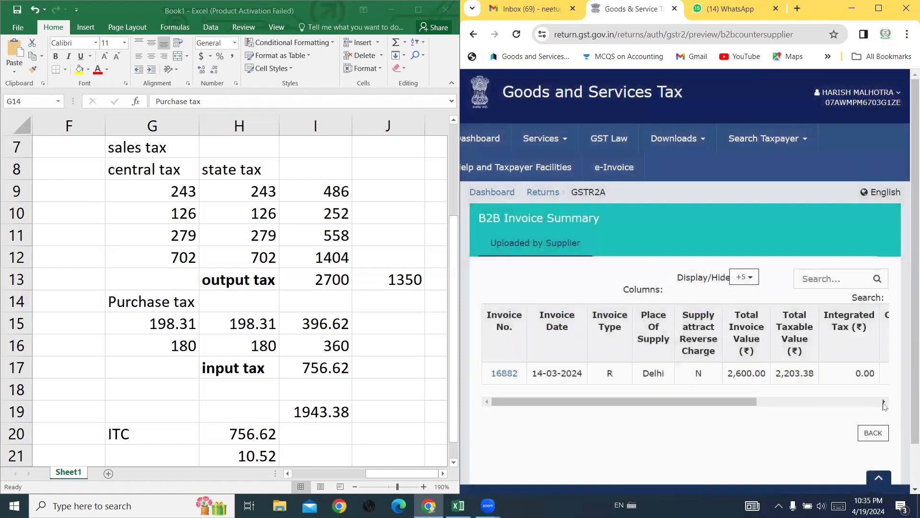
{"action": "left_click", "coordinate": [884, 402]}
{"action": "left_click", "coordinate": [884, 402]}
{"action": "left_click", "coordinate": [884, 402]}
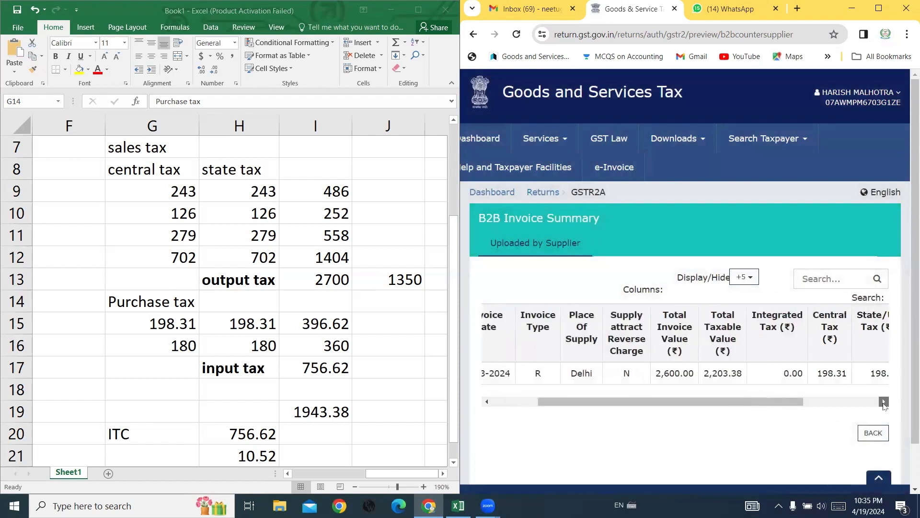
{"action": "left_click", "coordinate": [883, 402]}
{"action": "left_click", "coordinate": [884, 402]}
{"action": "left_click", "coordinate": [883, 403]}
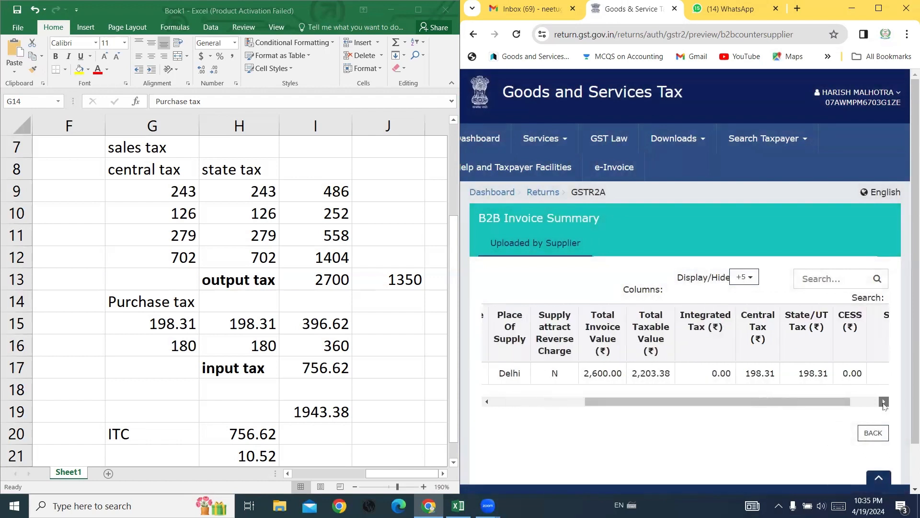
{"action": "left_click", "coordinate": [883, 402]}
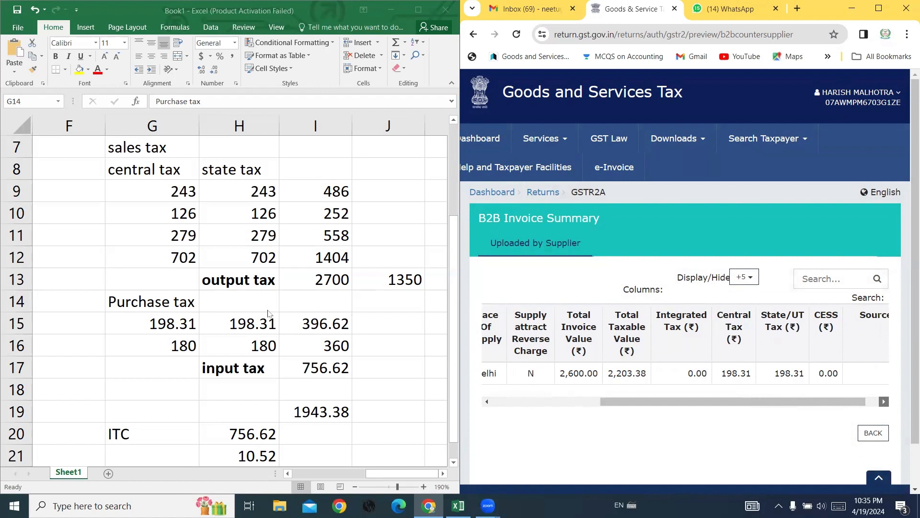
{"action": "left_click", "coordinate": [293, 323]}
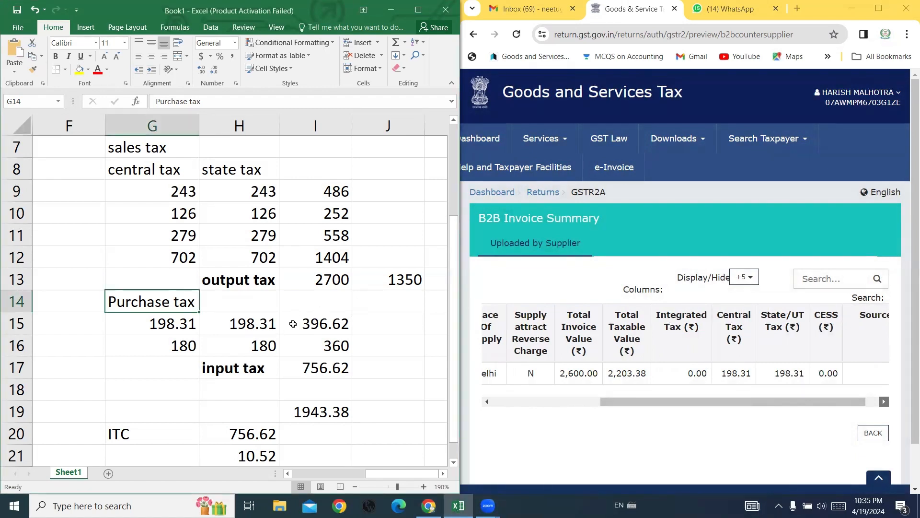
Return to the supplier list and view the central and state tax on the M/S MPS GROUP invoice.
{"action": "left_click", "coordinate": [867, 435]}
{"action": "scroll", "coordinate": [683, 391], "scroll_direction": "down", "scroll_amount": 3}
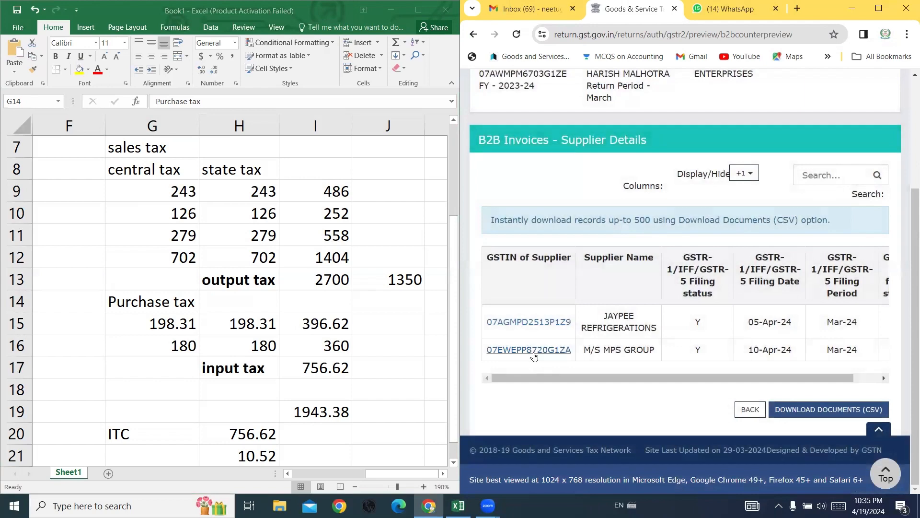
{"action": "left_click", "coordinate": [533, 351]}
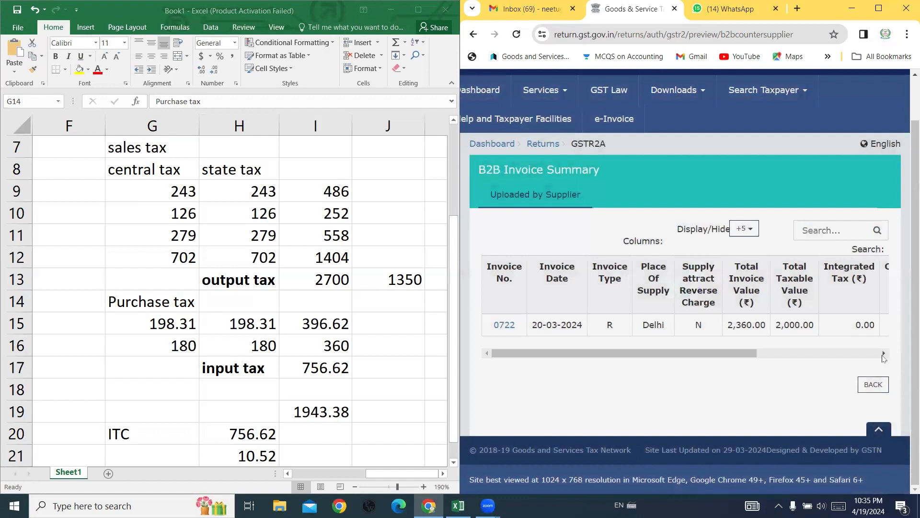
{"action": "left_click", "coordinate": [883, 353]}
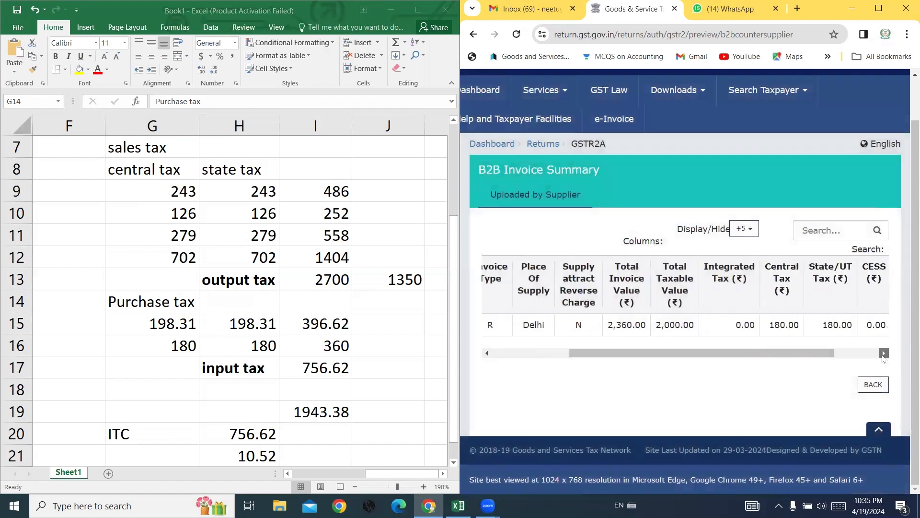
{"action": "left_click", "coordinate": [884, 354]}
{"action": "left_click", "coordinate": [883, 353]}
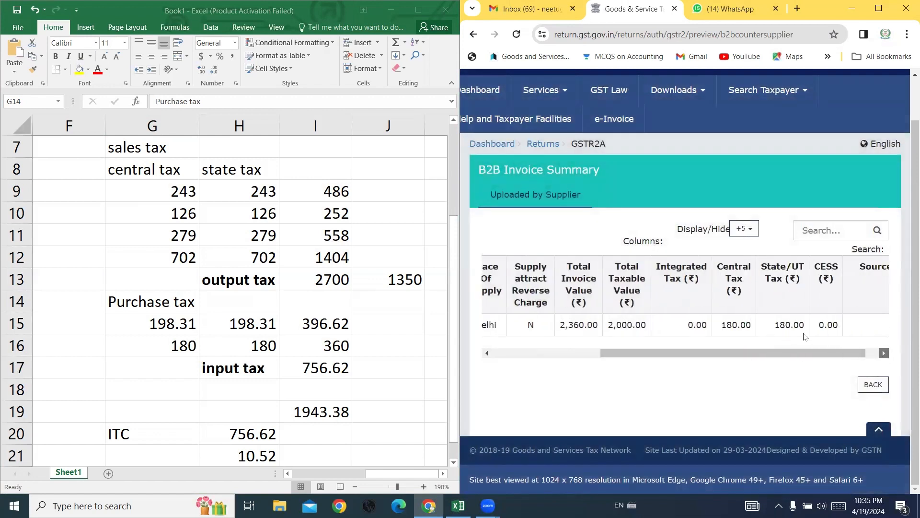
Switch to the Excel sheet and check the M/S MPS GROUP tax amounts and their total in row 16.
{"action": "left_click", "coordinate": [183, 346]}
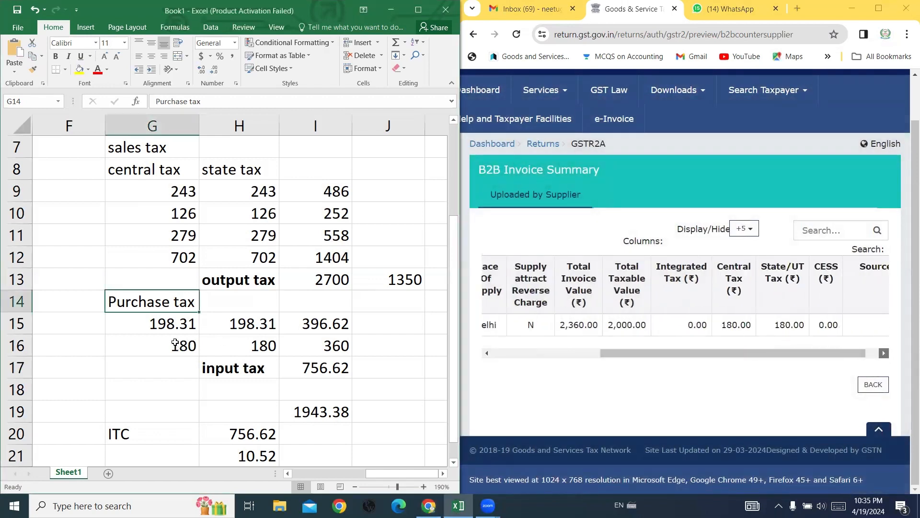
{"action": "left_click", "coordinate": [183, 346]}
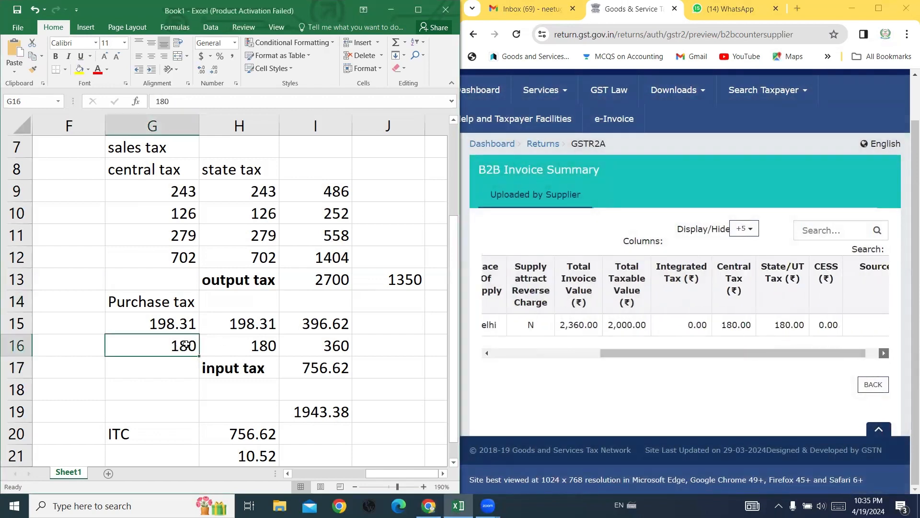
{"action": "left_click", "coordinate": [226, 347]}
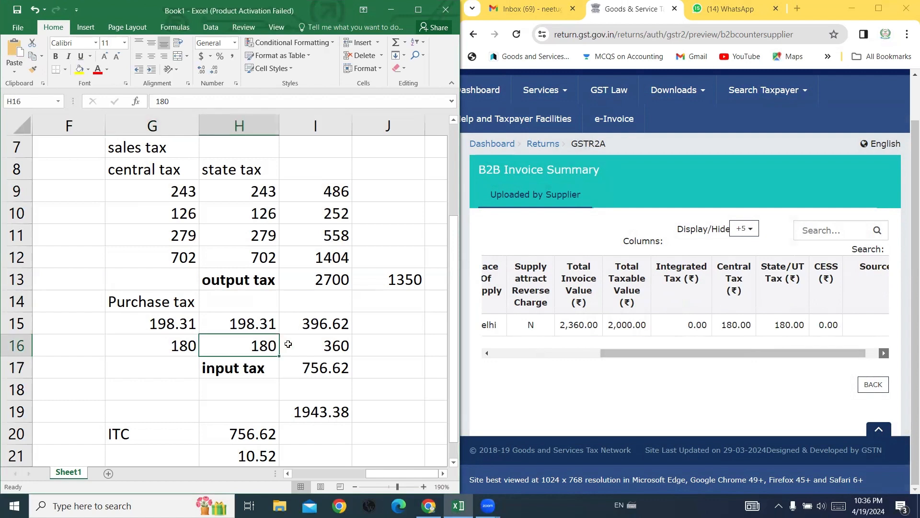
{"action": "left_click", "coordinate": [315, 345]}
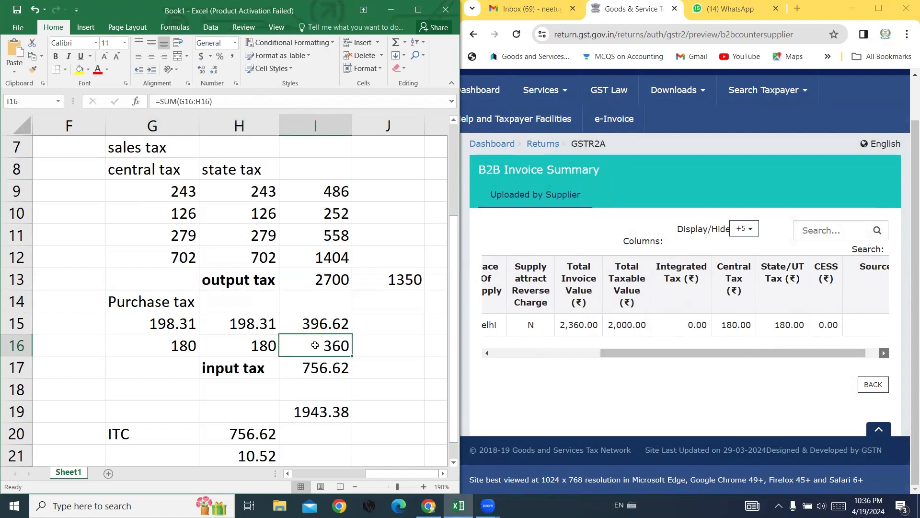
Examine the input tax SUM formula in I17 and compare it with the output tax total in I13.
{"action": "left_click", "coordinate": [319, 372]}
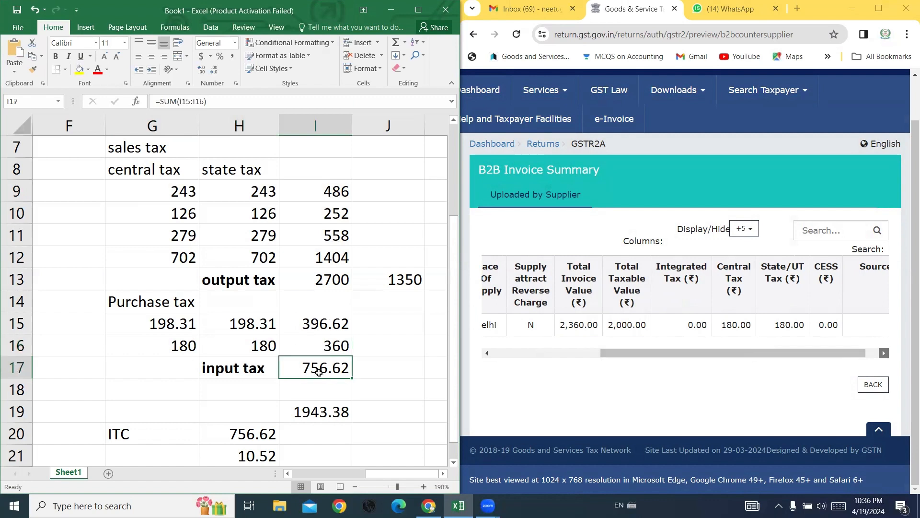
{"action": "double_click", "coordinate": [318, 372]}
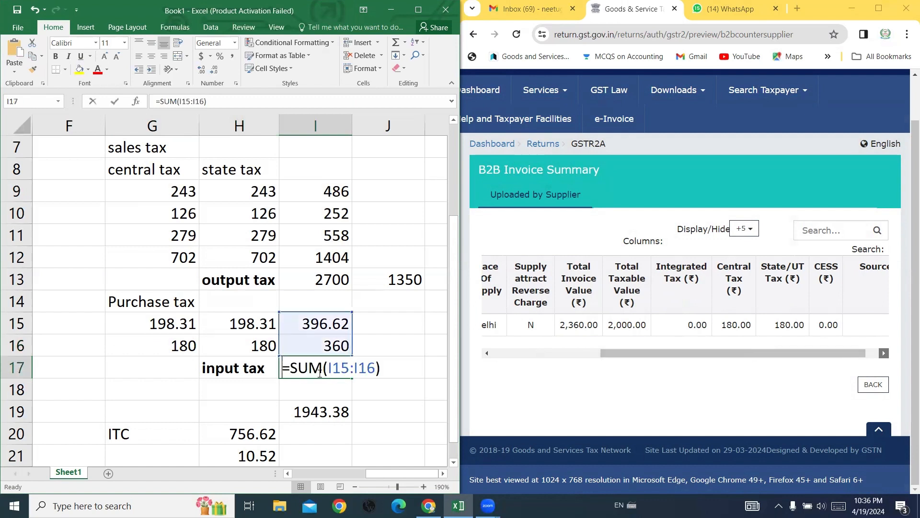
{"action": "key", "text": "Return"}
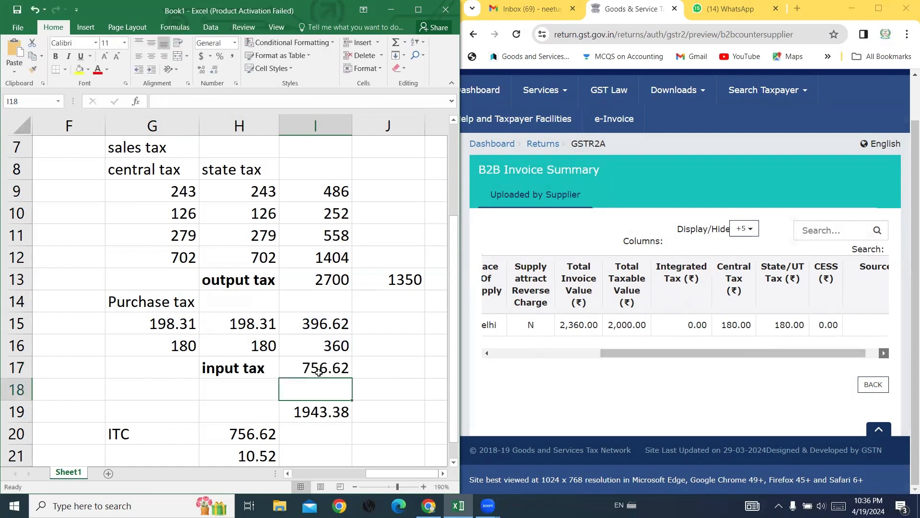
{"action": "left_click", "coordinate": [357, 358]}
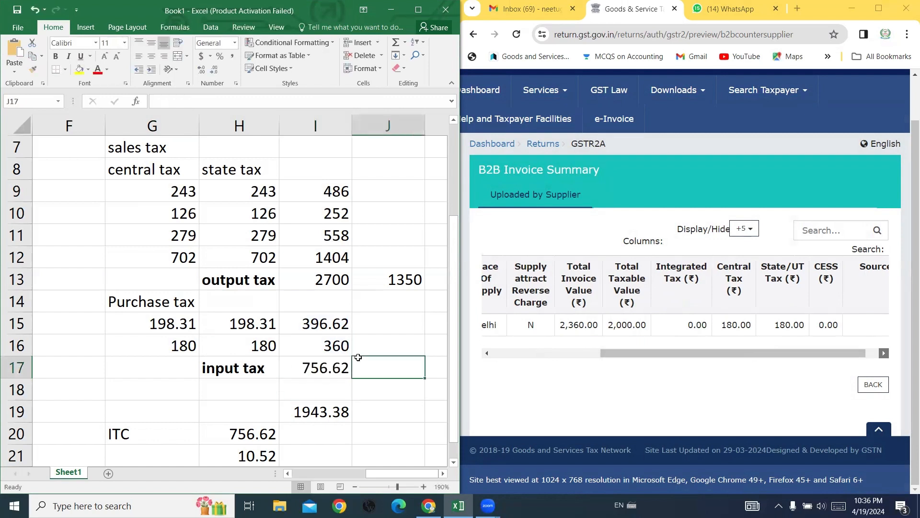
{"action": "left_click", "coordinate": [297, 366]}
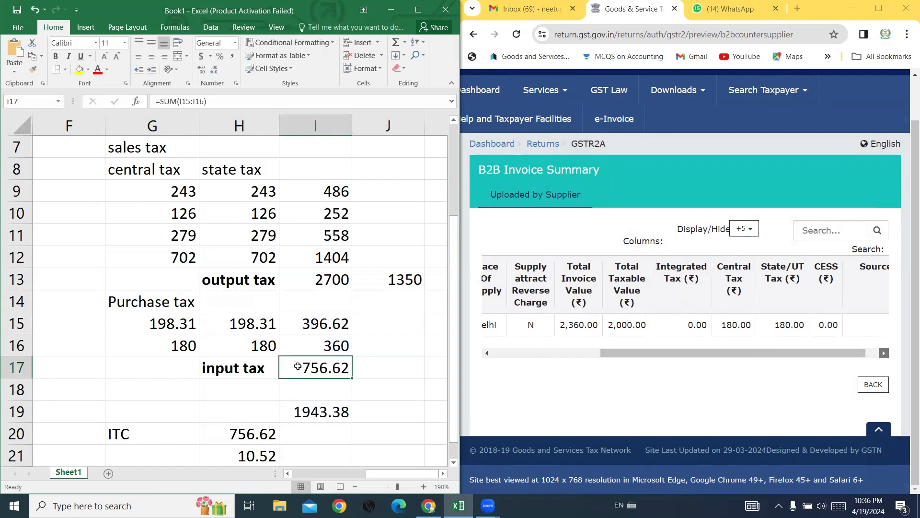
{"action": "left_click", "coordinate": [305, 283]}
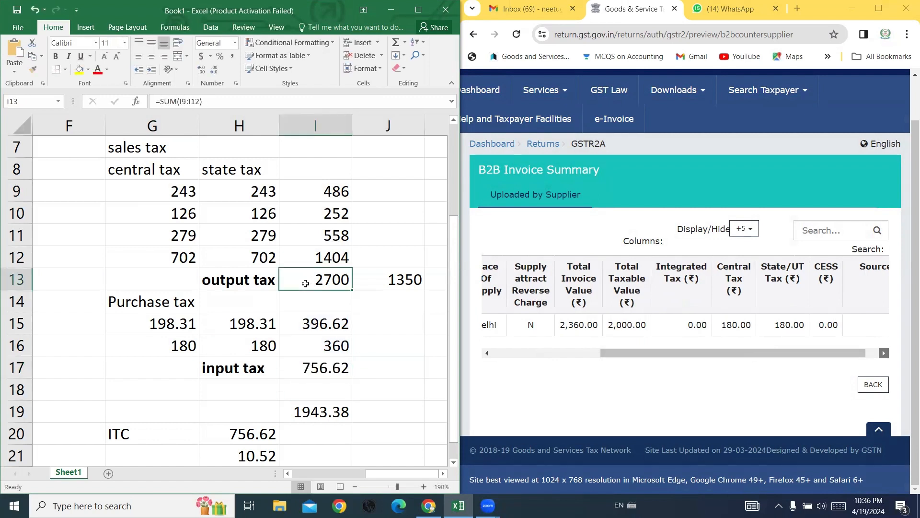
{"action": "left_click", "coordinate": [296, 365]}
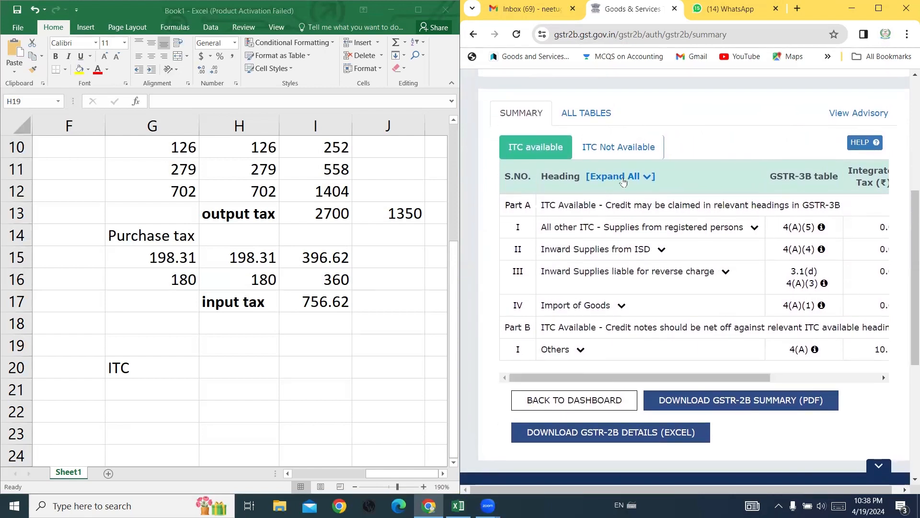
Expand all headings in the GSTR-2B ITC available summary and maximize the browser window to view the tax columns.
{"action": "left_click", "coordinate": [618, 177]}
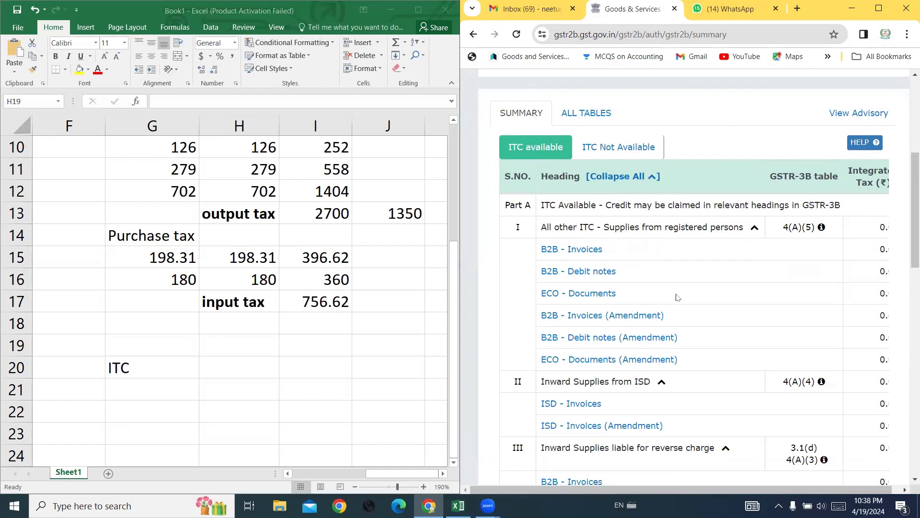
{"action": "scroll", "coordinate": [676, 300], "scroll_direction": "down", "scroll_amount": 1}
{"action": "scroll", "coordinate": [599, 280], "scroll_direction": "up", "scroll_amount": 2}
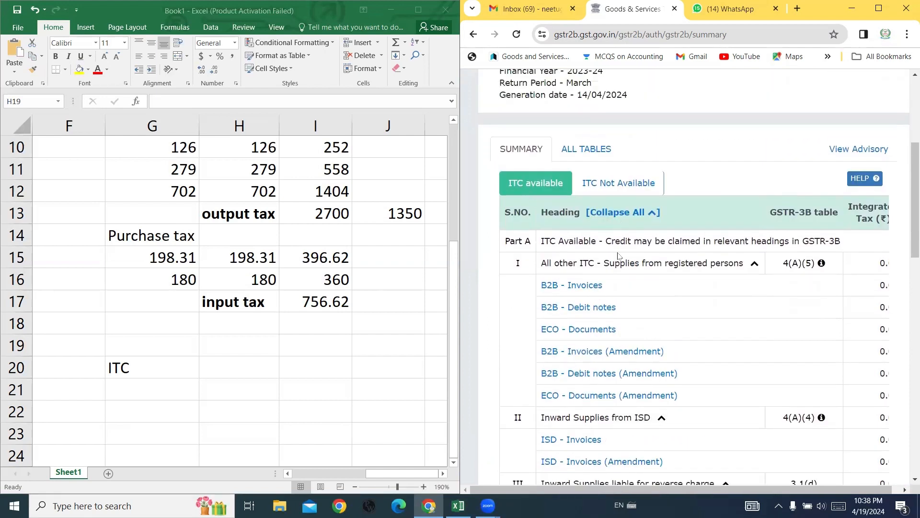
{"action": "left_click", "coordinate": [878, 8]}
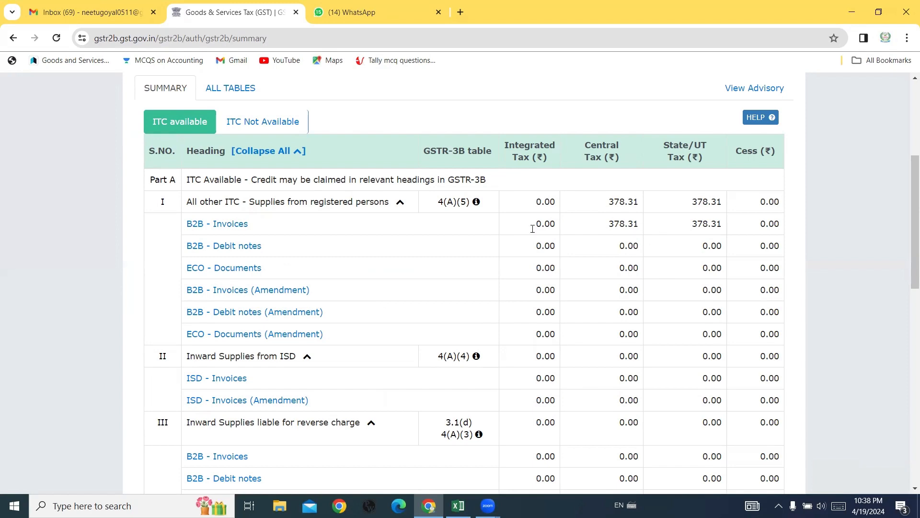
Open the B2B - Invoices table from the GSTR-2B summary and view the remaining columns of its document details.
{"action": "left_click", "coordinate": [229, 224]}
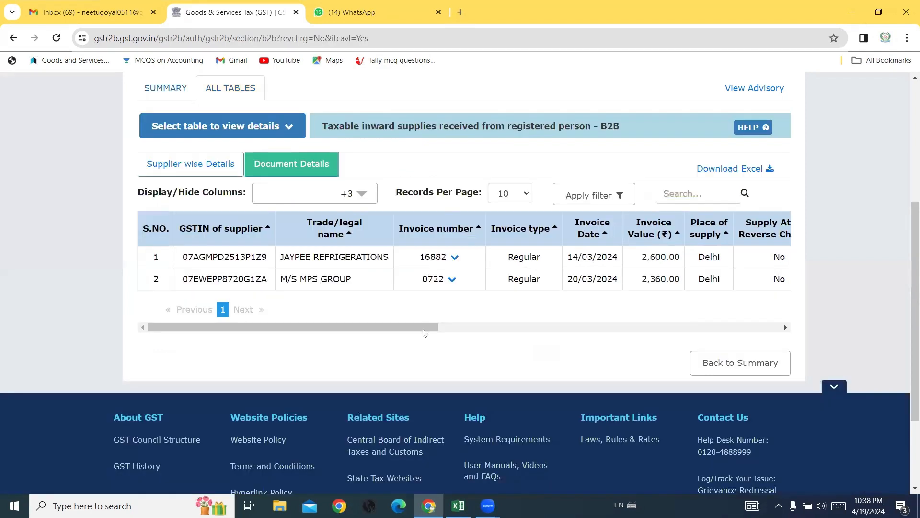
{"action": "left_click", "coordinate": [786, 327]}
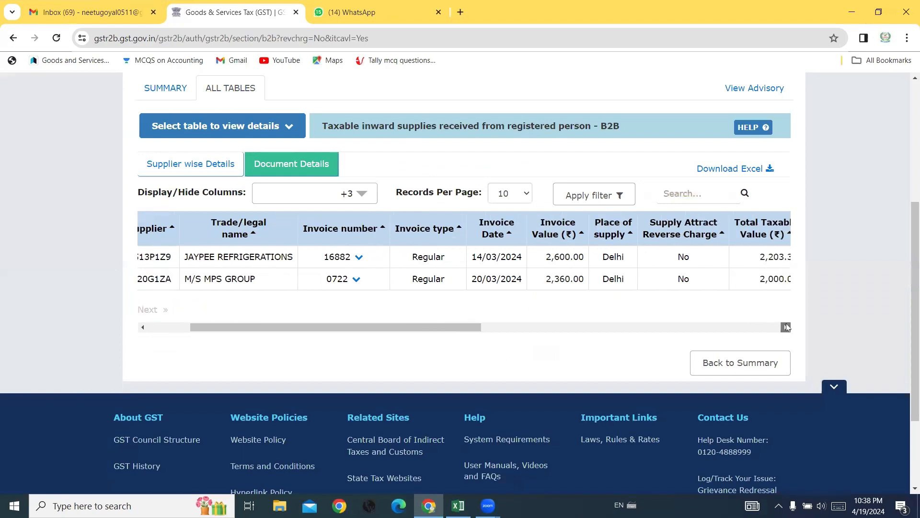
{"action": "left_click_drag", "start_coordinate": [786, 327], "coordinate": [786, 326]}
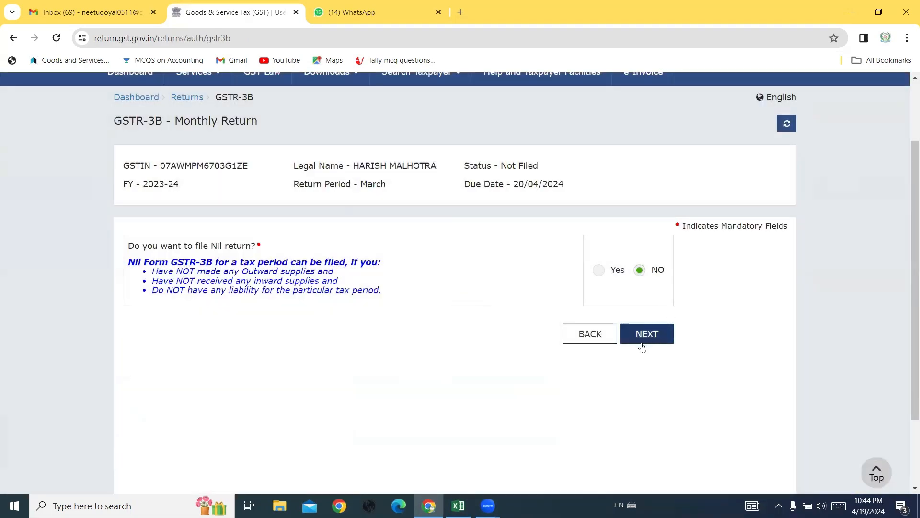
Proceed with the March GSTR-3B as a non-nil return, and dismiss the system generated summary and the table 5.1 interest notice.
{"action": "left_click", "coordinate": [643, 345]}
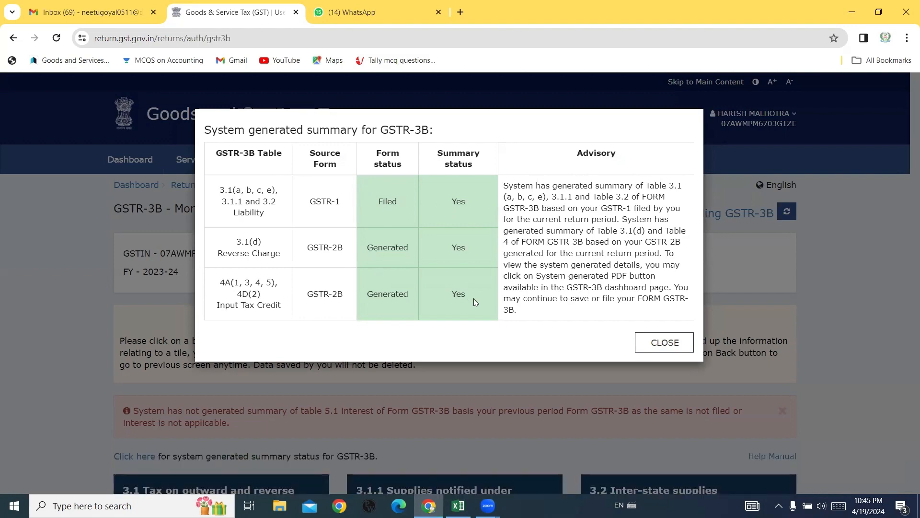
{"action": "left_click", "coordinate": [664, 342]}
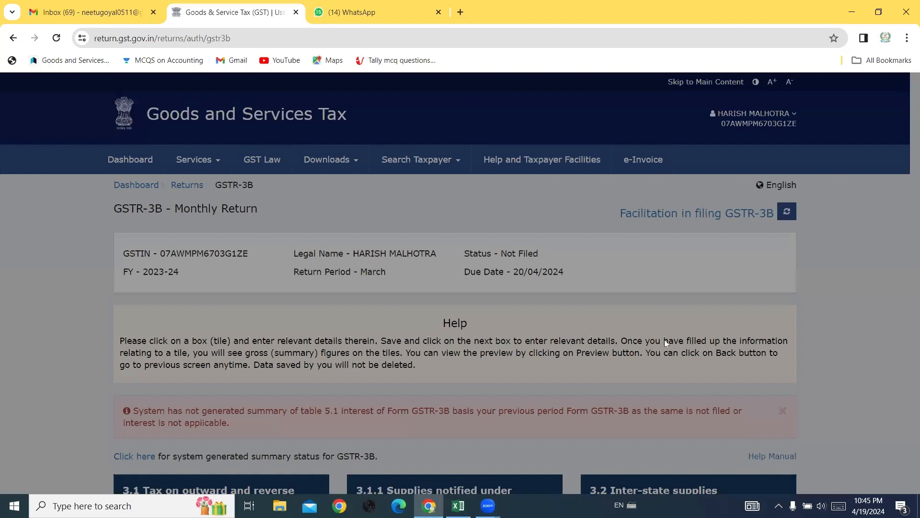
{"action": "scroll", "coordinate": [427, 261], "scroll_direction": "down", "scroll_amount": 4}
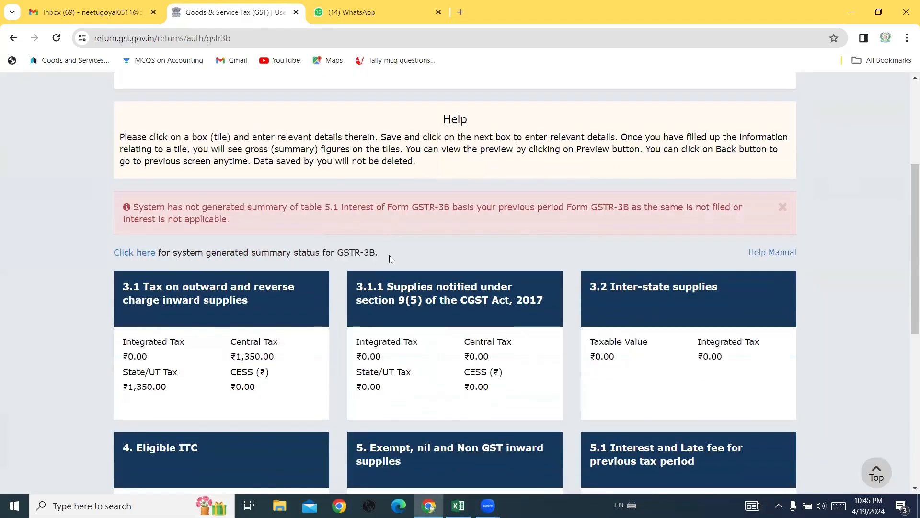
{"action": "scroll", "coordinate": [390, 258], "scroll_direction": "down", "scroll_amount": 1}
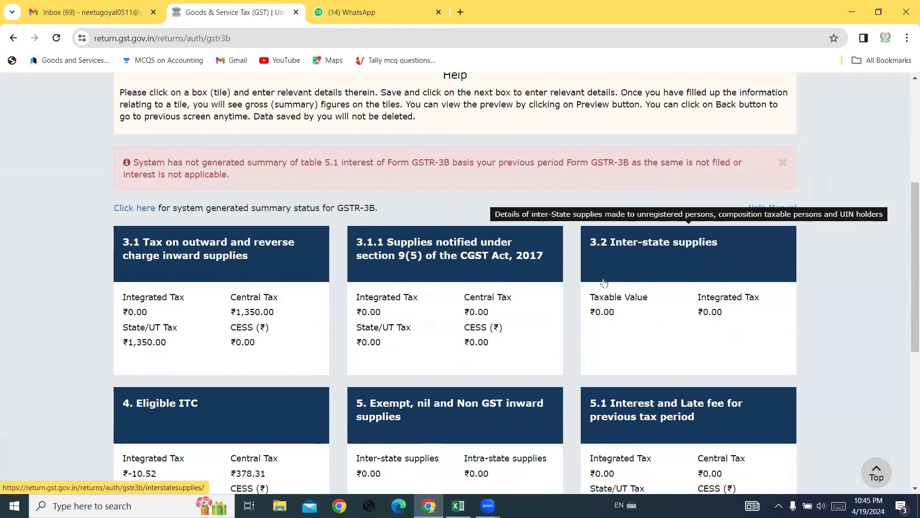
{"action": "left_click", "coordinate": [784, 163]}
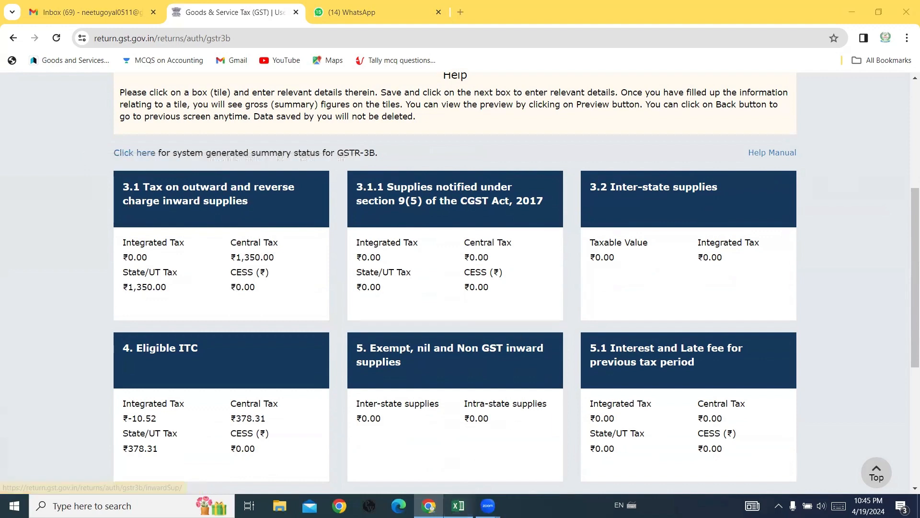
Compare the output tax total in I13 and its half in J13 of the Excel sheet with GSTR-3B table 3.1.
{"action": "left_click", "coordinate": [458, 505]}
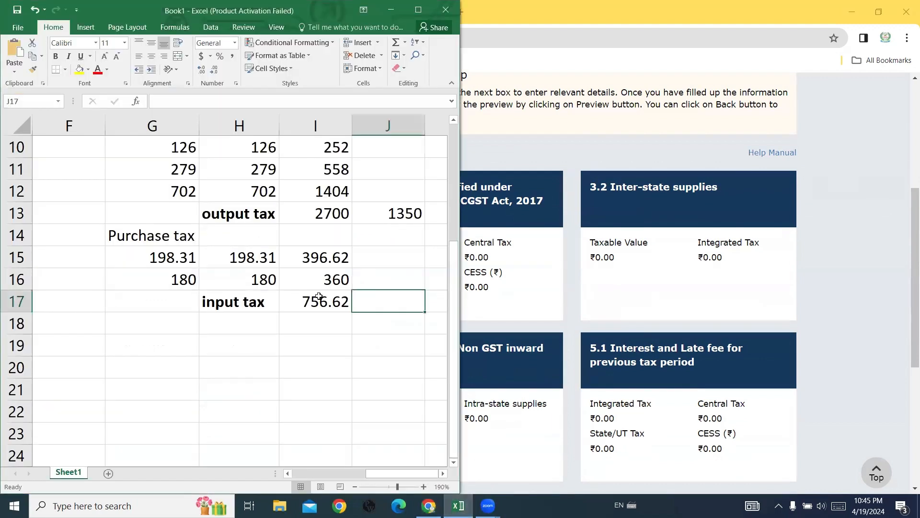
{"action": "left_click", "coordinate": [310, 217]}
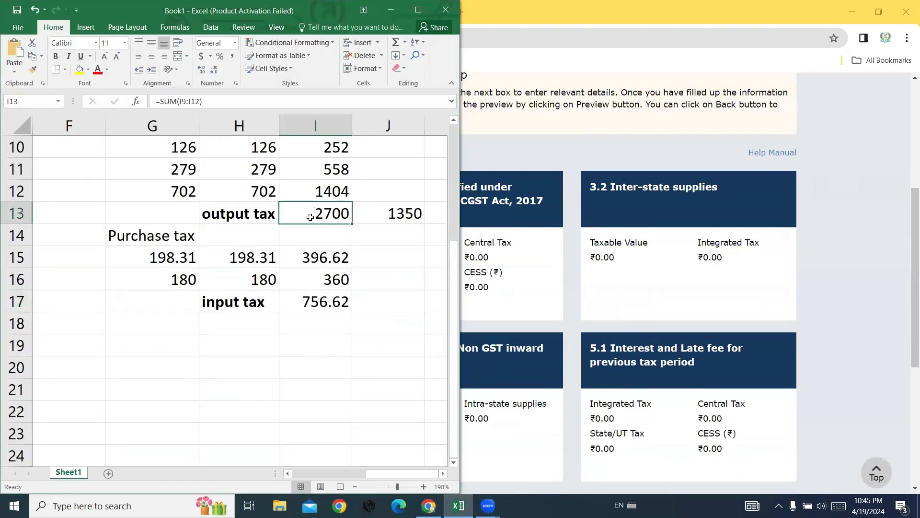
{"action": "double_click", "coordinate": [386, 212]}
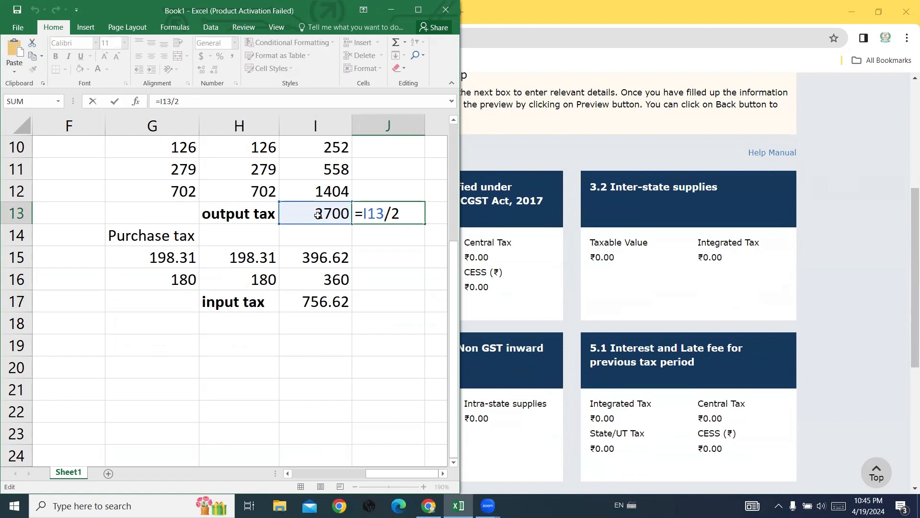
{"action": "key", "text": "Return"}
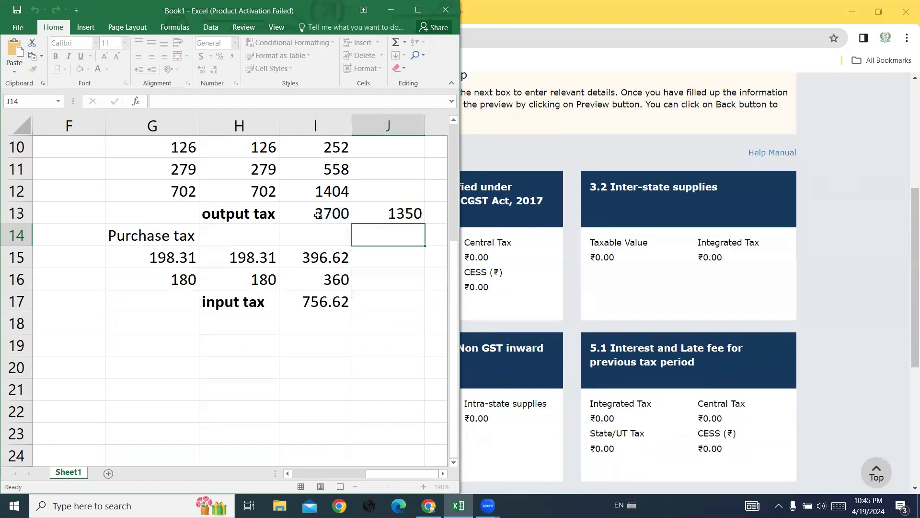
{"action": "left_click", "coordinate": [395, 213]}
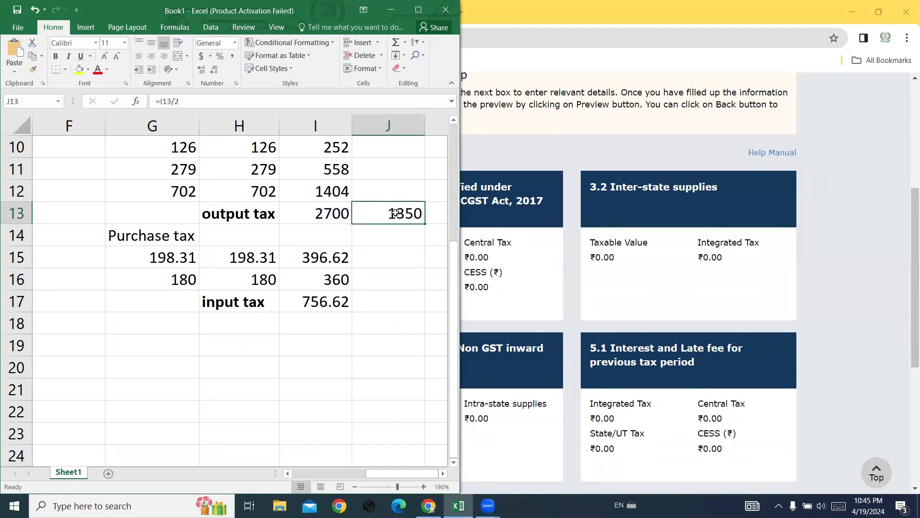
{"action": "left_click", "coordinate": [816, 301]}
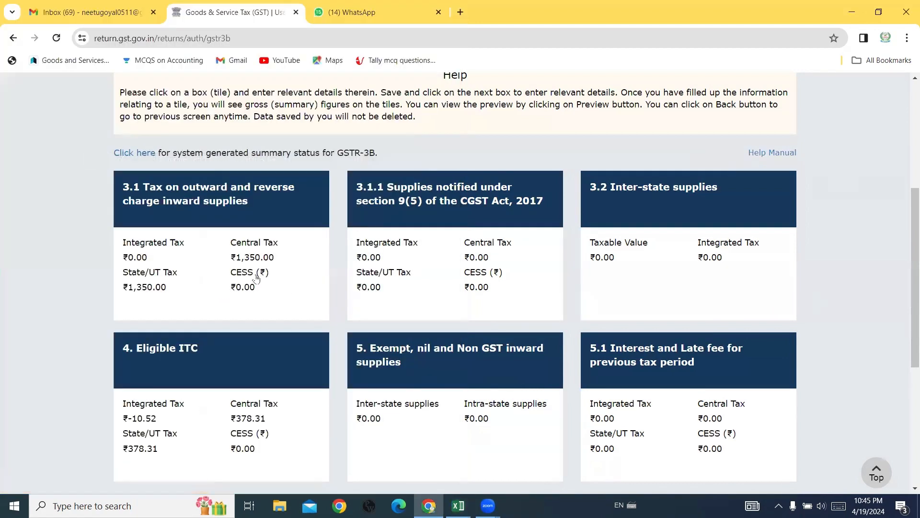
{"action": "scroll", "coordinate": [205, 300], "scroll_direction": "down", "scroll_amount": 1}
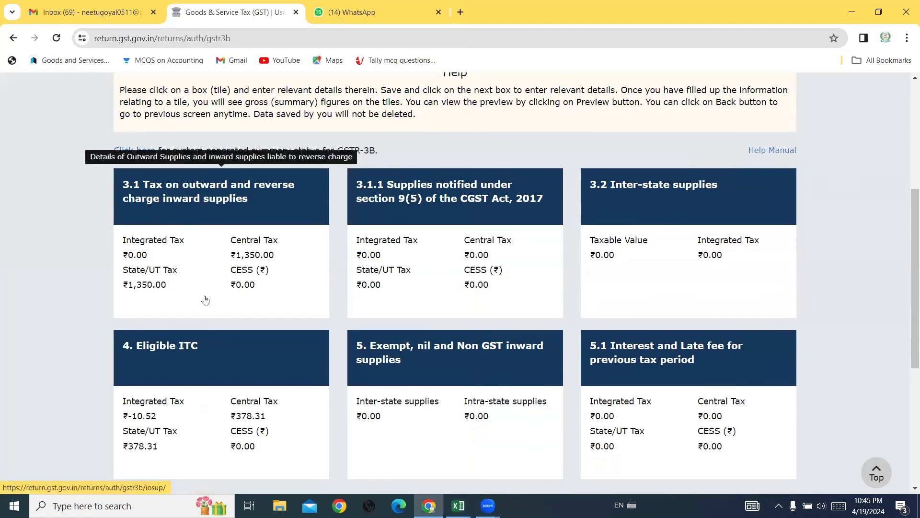
Place the Excel sheet beside the GSTR-3B page and examine the input tax formula in I17 against table 4 Eligible ITC.
{"action": "scroll", "coordinate": [205, 300], "scroll_direction": "down", "scroll_amount": 1}
{"action": "scroll", "coordinate": [206, 300], "scroll_direction": "up", "scroll_amount": 1}
{"action": "scroll", "coordinate": [205, 300], "scroll_direction": "down", "scroll_amount": 2}
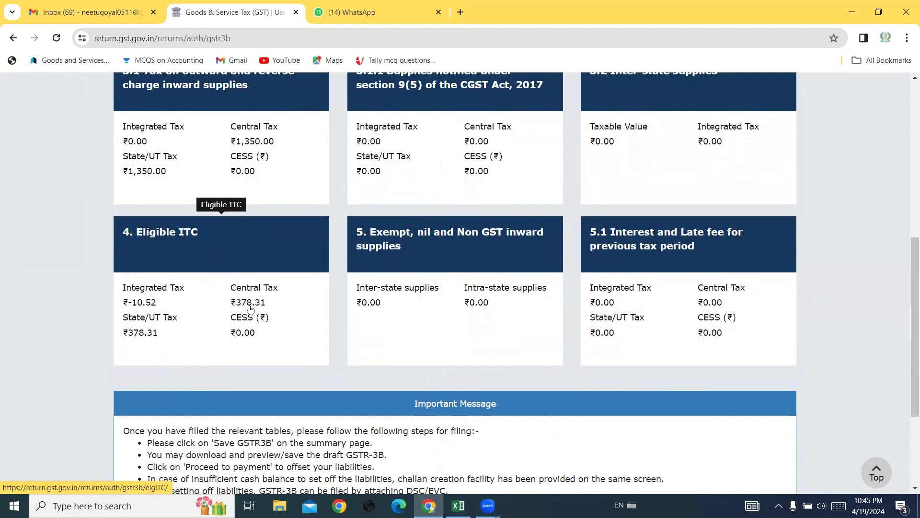
{"action": "left_click", "coordinate": [459, 506]}
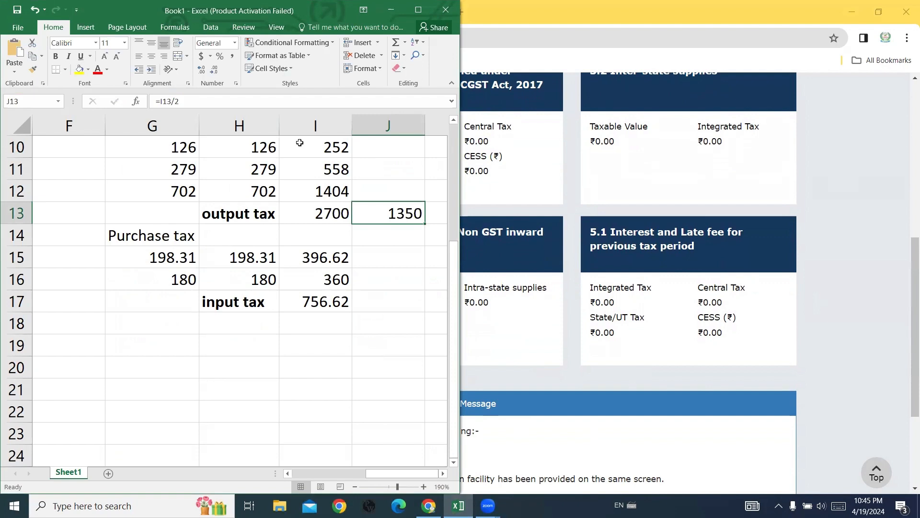
{"action": "key", "text": "super+Right"}
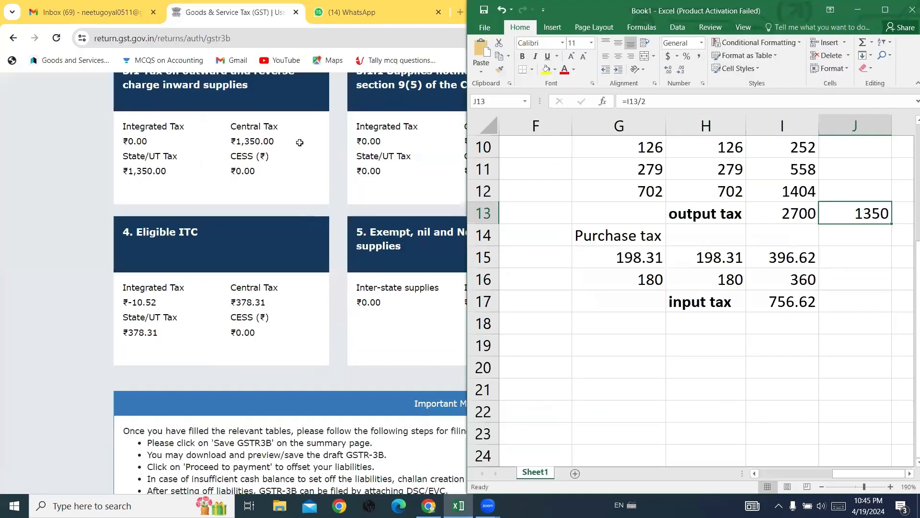
{"action": "left_click", "coordinate": [841, 283]}
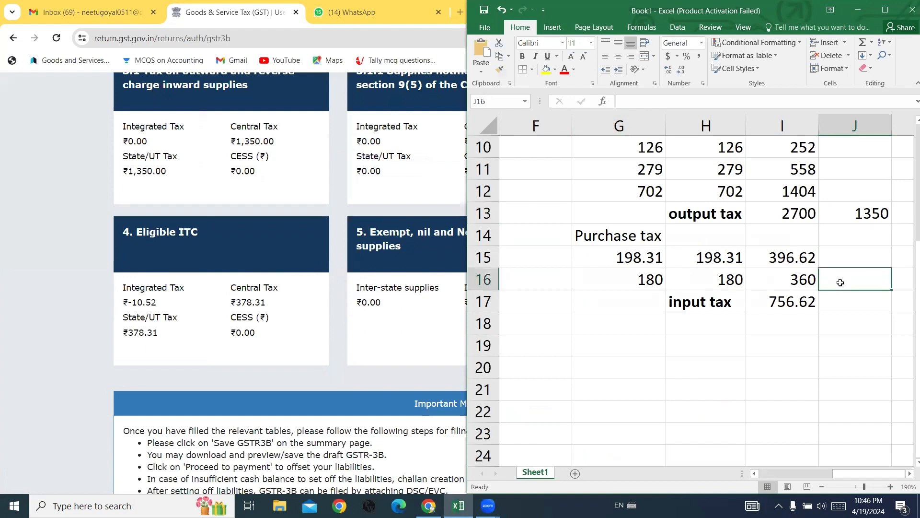
{"action": "double_click", "coordinate": [794, 301]}
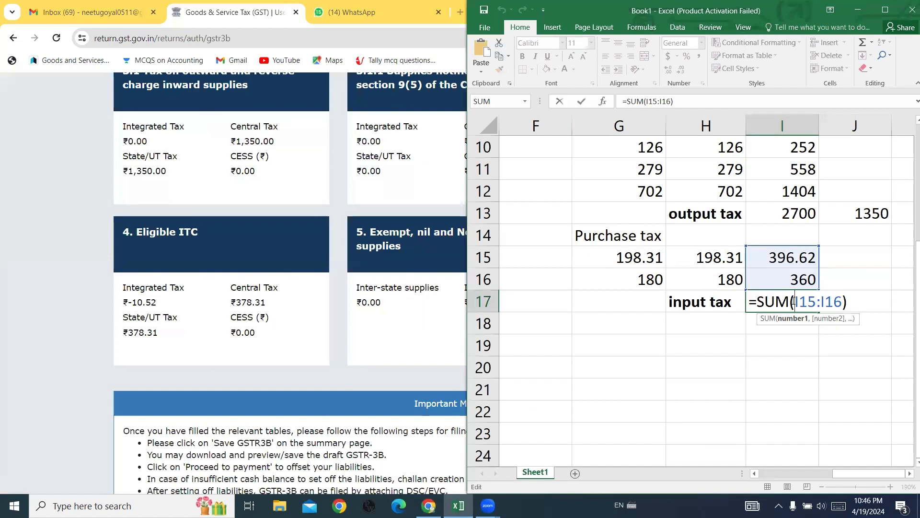
{"action": "key", "text": "Return"}
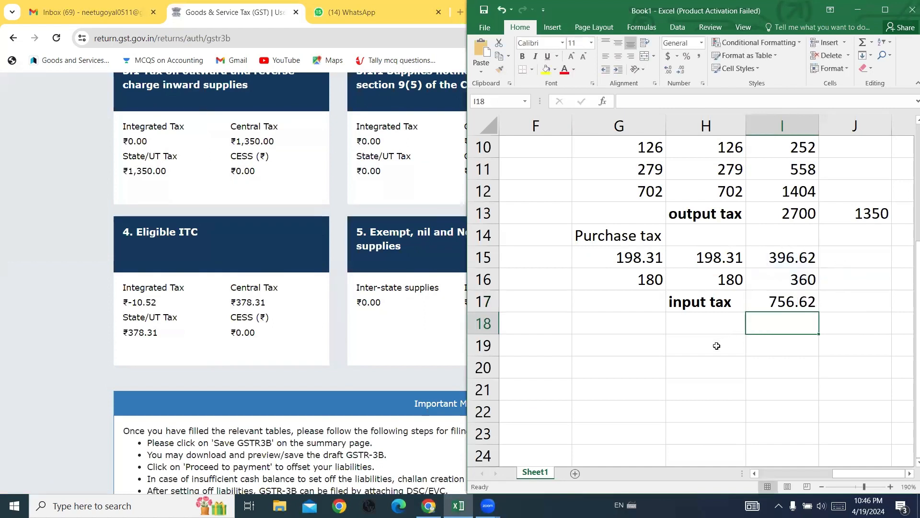
Add the central and state tax of the Eligible ITC in cell H19 with the formula =378.31+378.31.
{"action": "left_click", "coordinate": [699, 345]}
{"action": "type", "text": "="}
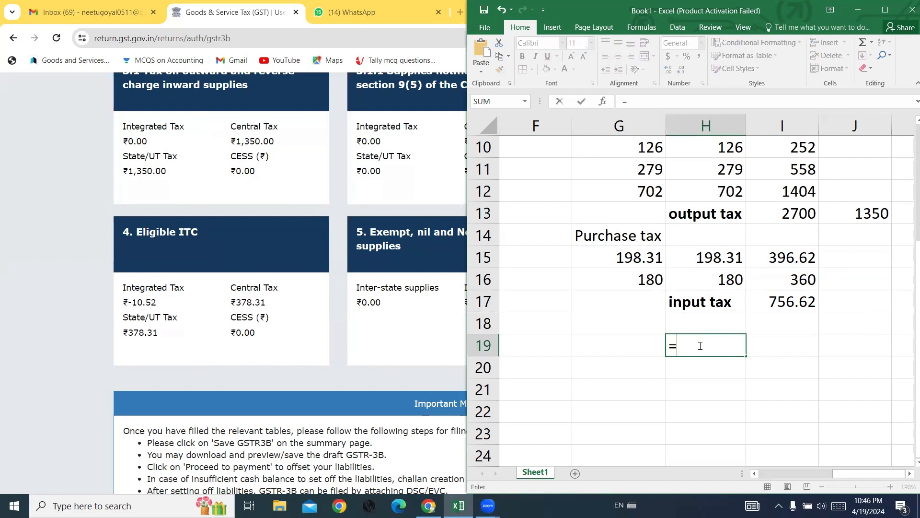
{"action": "type", "text": "378.31+3"}
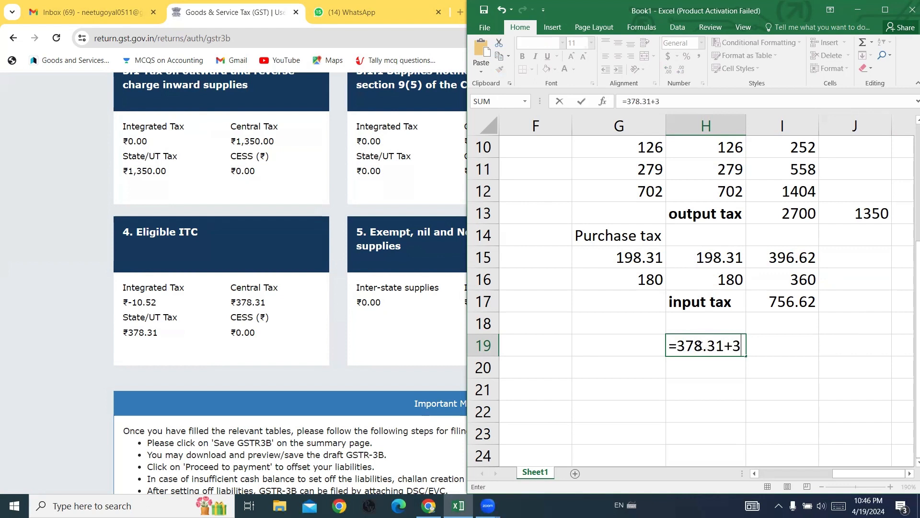
{"action": "type", "text": "78.31"}
{"action": "key", "text": "Return"}
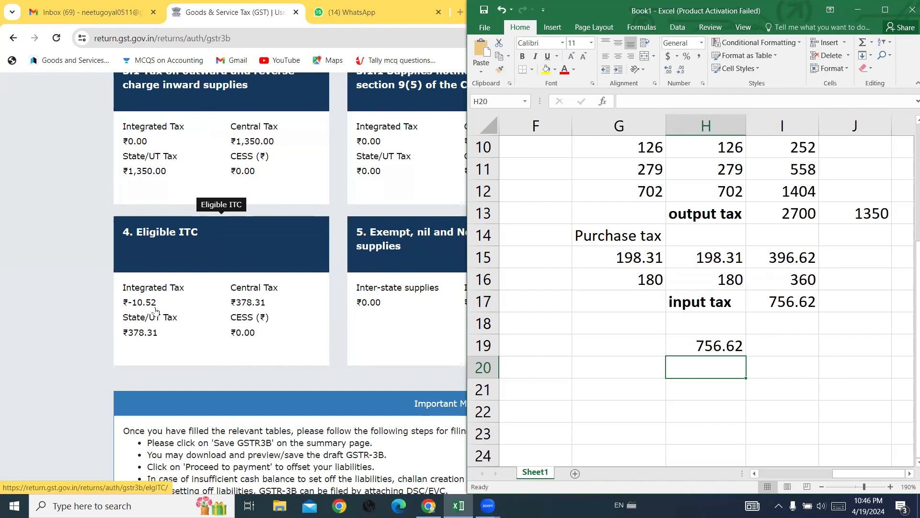
Switch back to the GST portal and save the March GSTR-3B from its summary page.
{"action": "left_click", "coordinate": [361, 346]}
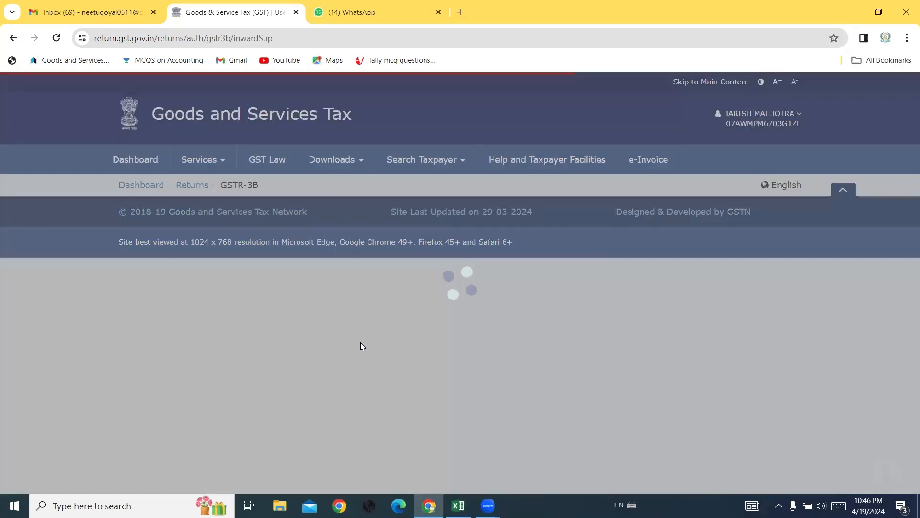
{"action": "left_click", "coordinate": [682, 348]}
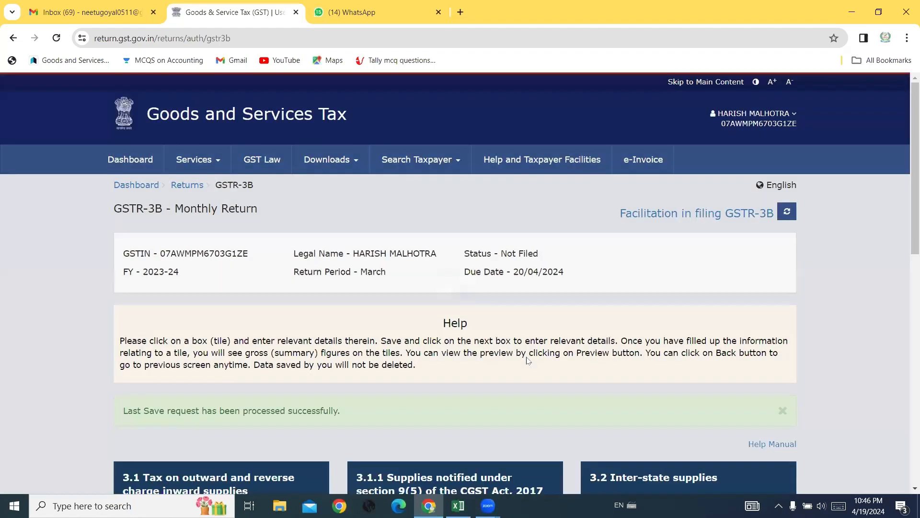
{"action": "scroll", "coordinate": [528, 361], "scroll_direction": "down", "scroll_amount": 7}
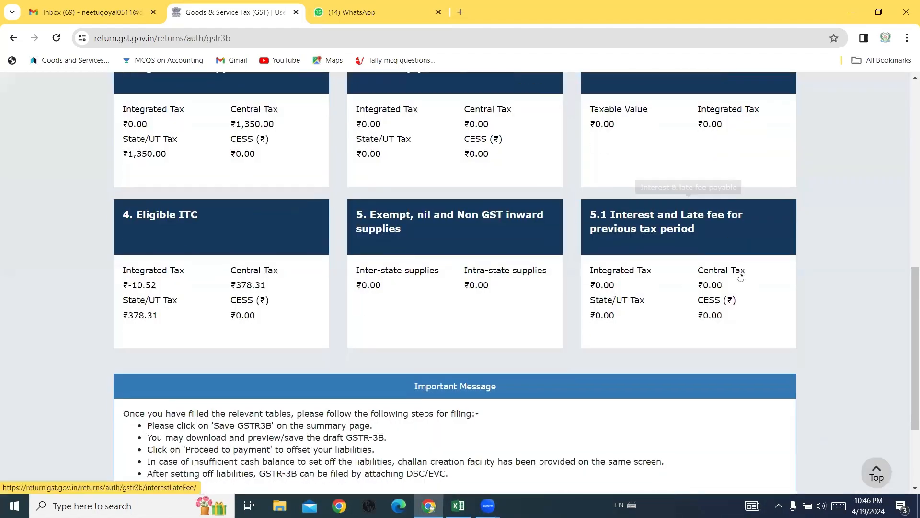
{"action": "scroll", "coordinate": [741, 276], "scroll_direction": "down", "scroll_amount": 1}
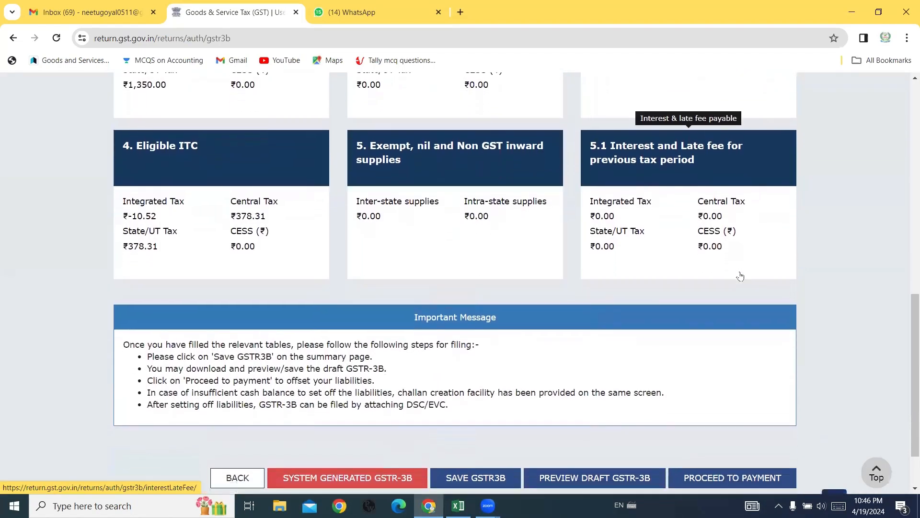
{"action": "scroll", "coordinate": [740, 277], "scroll_direction": "down", "scroll_amount": 1}
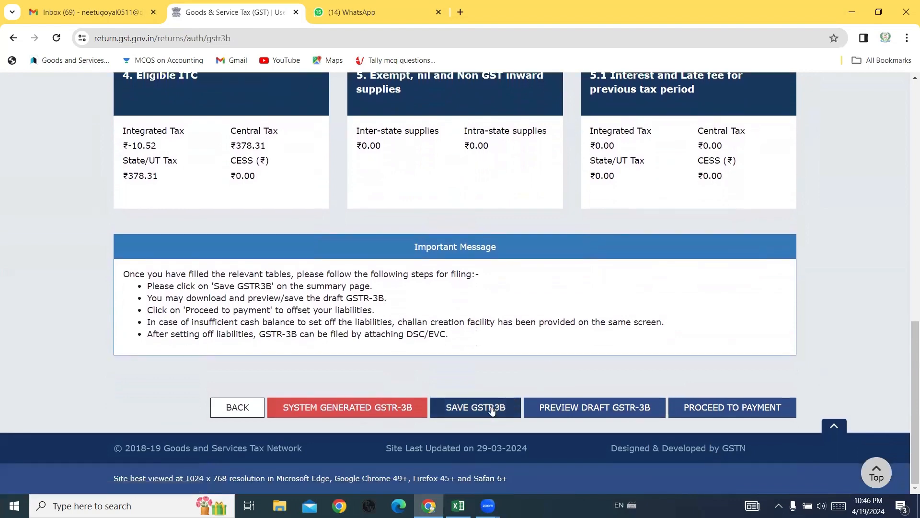
{"action": "left_click", "coordinate": [490, 410]}
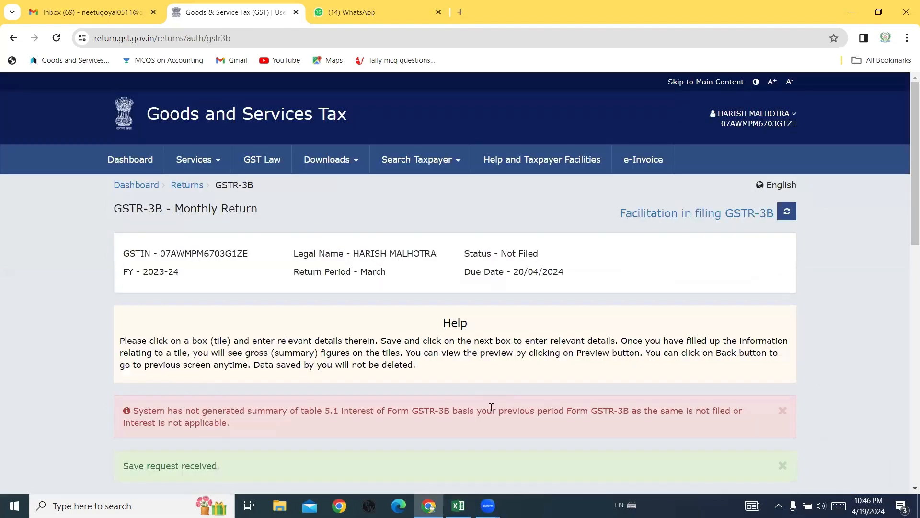
Download the system generated GSTR-3B as a PDF.
{"action": "scroll", "coordinate": [744, 150], "scroll_direction": "down", "scroll_amount": 2}
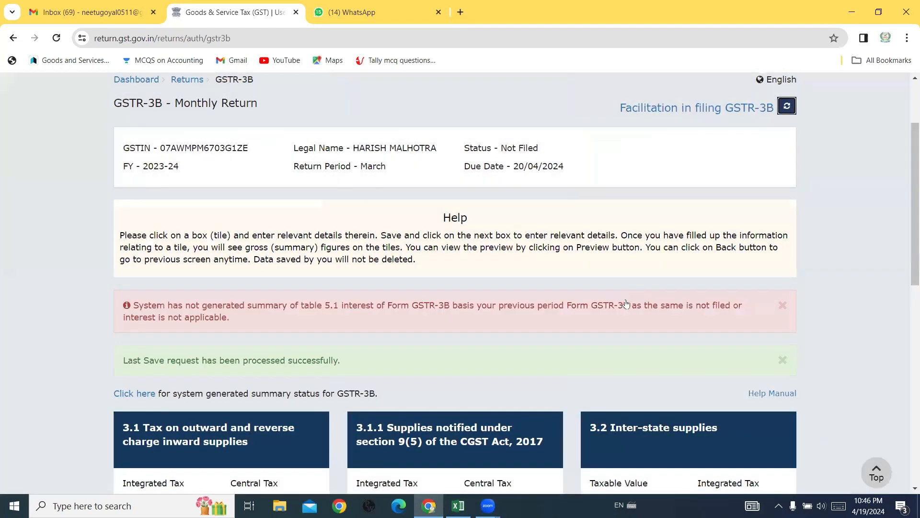
{"action": "scroll", "coordinate": [627, 299], "scroll_direction": "down", "scroll_amount": 12}
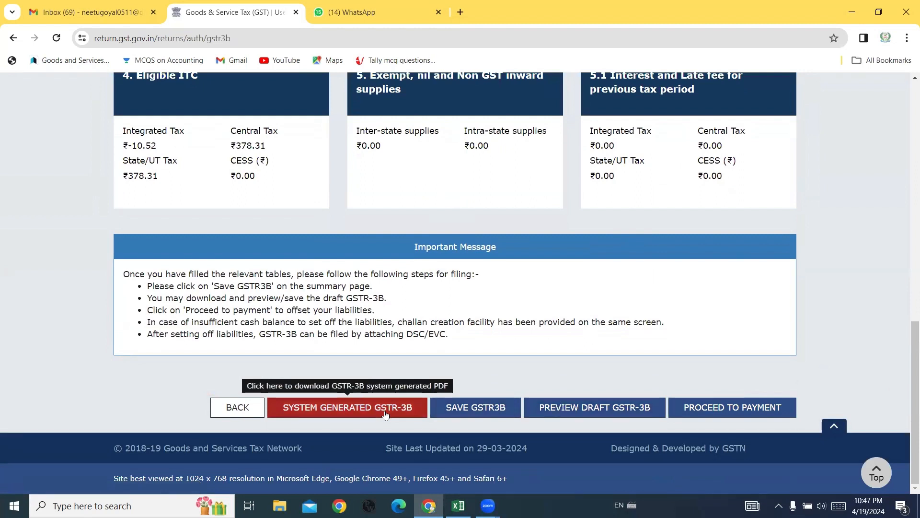
{"action": "left_click", "coordinate": [386, 415]}
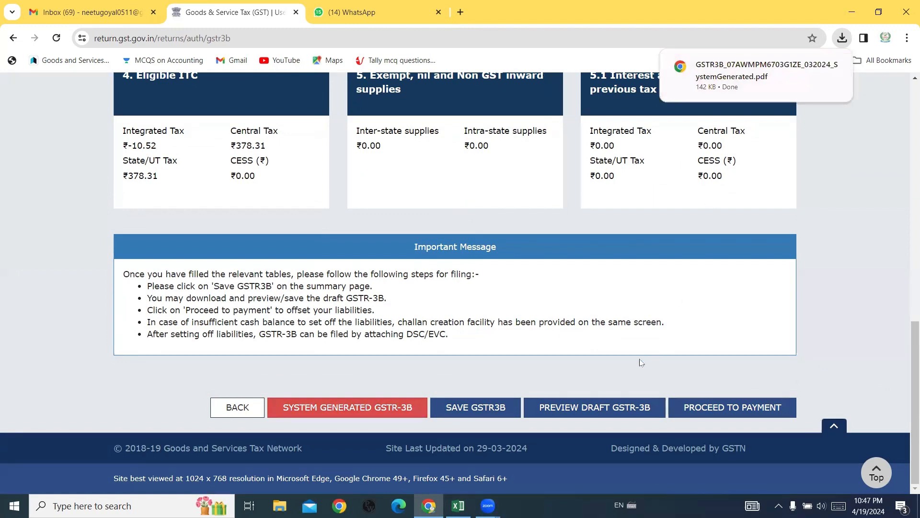
Refresh the GSTR-3B monthly return page and proceed to payment of tax.
{"action": "scroll", "coordinate": [623, 363], "scroll_direction": "up", "scroll_amount": 9}
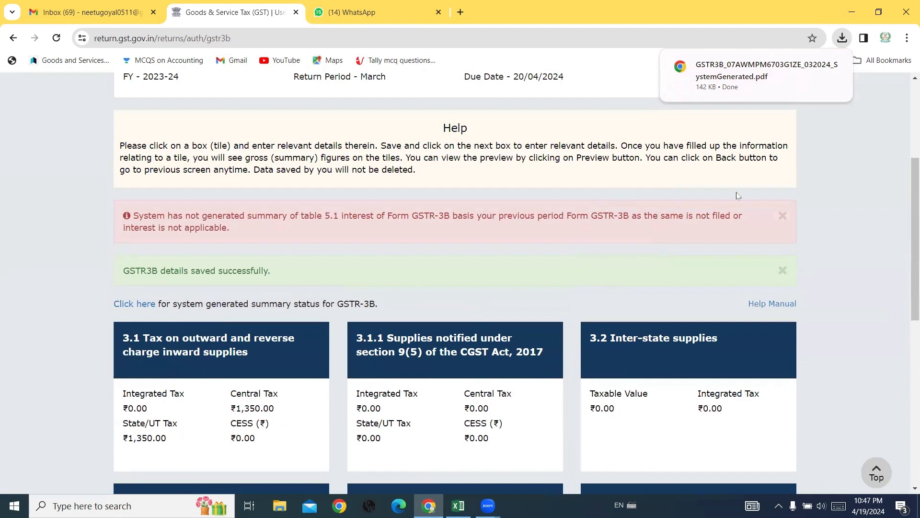
{"action": "scroll", "coordinate": [735, 324], "scroll_direction": "up", "scroll_amount": 3}
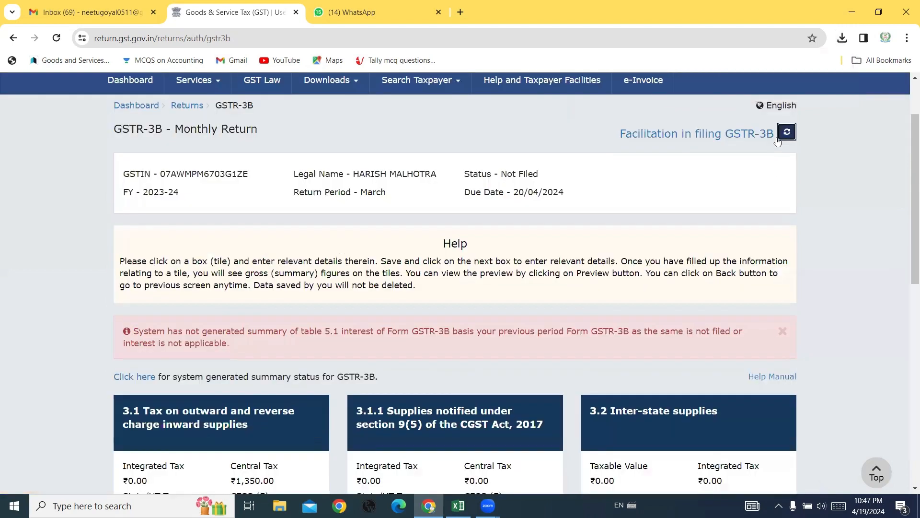
{"action": "left_click", "coordinate": [786, 133]}
{"action": "scroll", "coordinate": [700, 412], "scroll_direction": "down", "scroll_amount": 10}
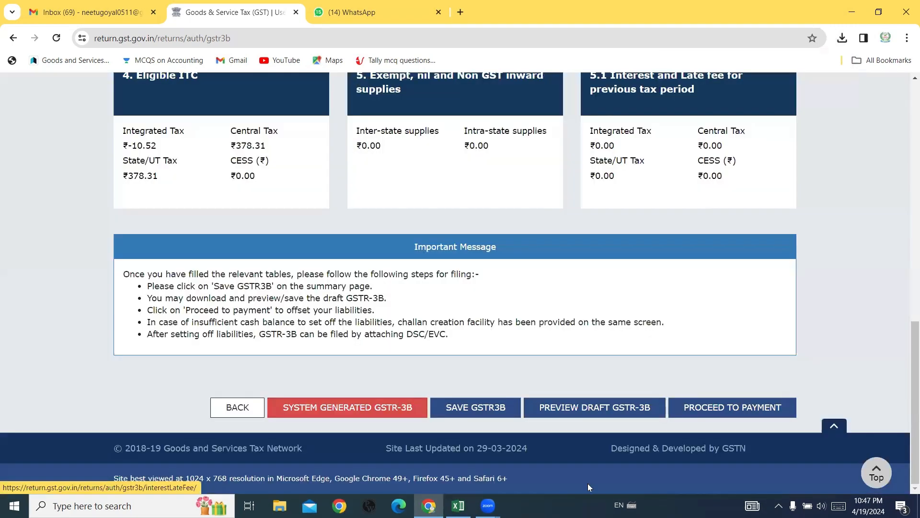
{"action": "left_click", "coordinate": [719, 408]}
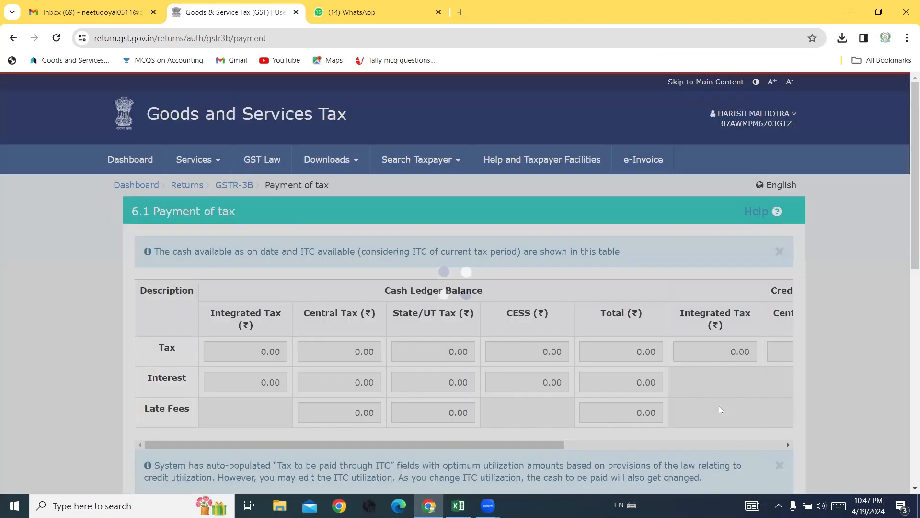
Examine the cash and credit ledger balances in 6.1 Payment of tax and the tax amounts paid through ITC.
{"action": "scroll", "coordinate": [448, 321], "scroll_direction": "down", "scroll_amount": 3}
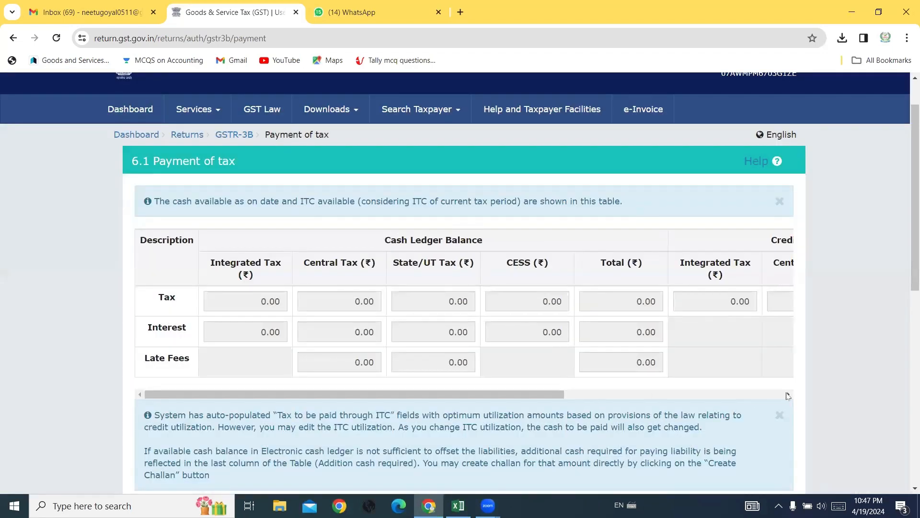
{"action": "left_click", "coordinate": [787, 394]}
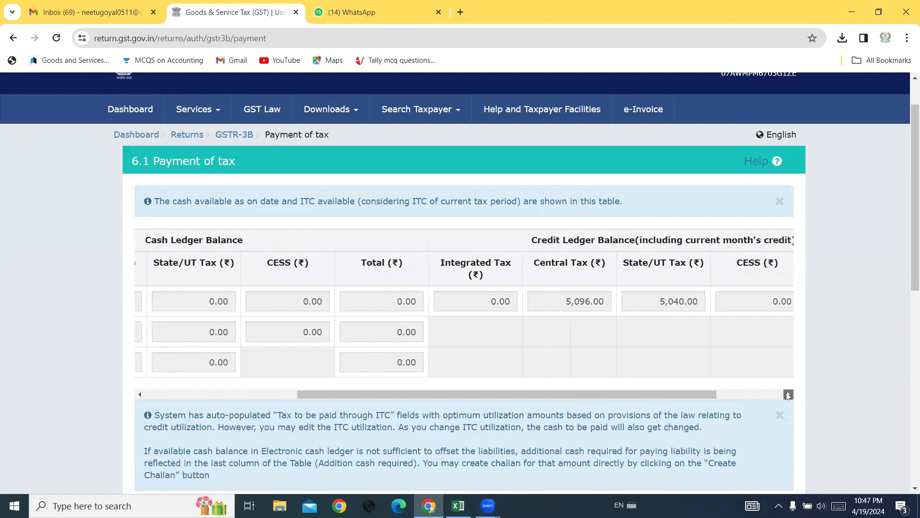
{"action": "left_click", "coordinate": [788, 394]}
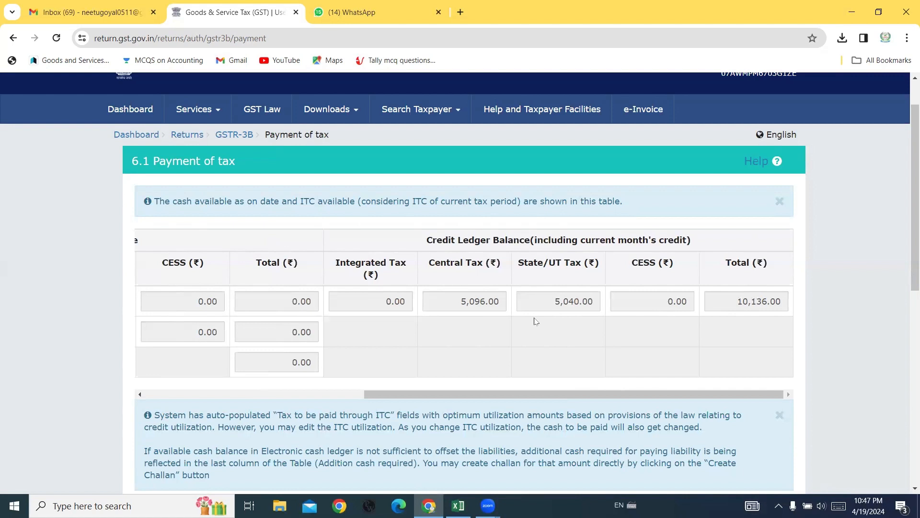
{"action": "scroll", "coordinate": [537, 321], "scroll_direction": "down", "scroll_amount": 2}
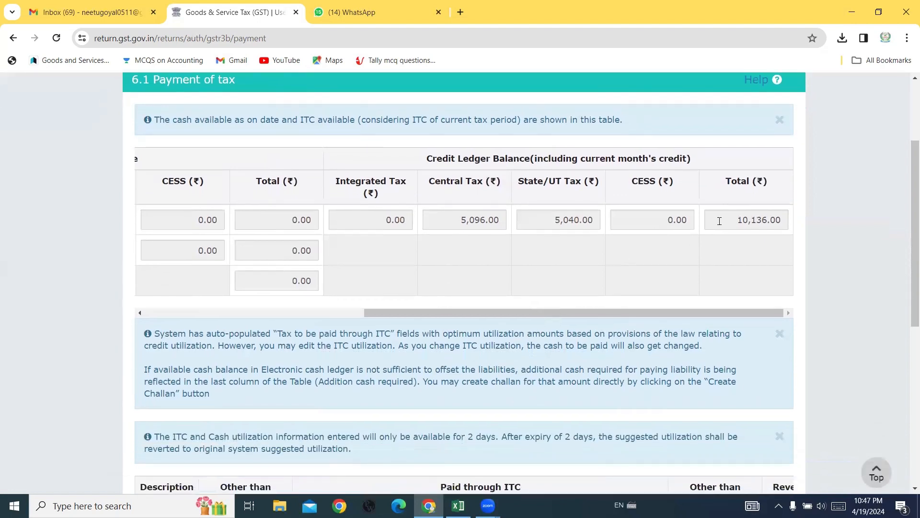
{"action": "scroll", "coordinate": [720, 220], "scroll_direction": "down", "scroll_amount": 7}
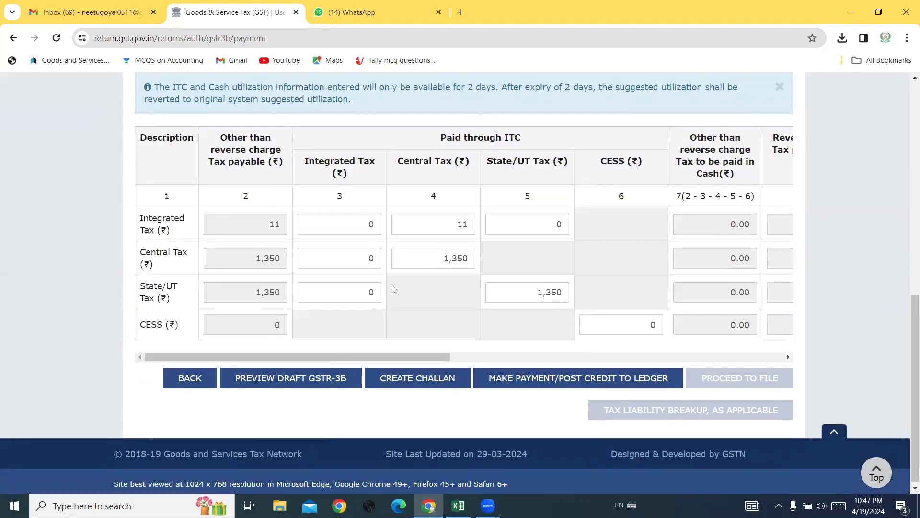
{"action": "scroll", "coordinate": [331, 284], "scroll_direction": "up", "scroll_amount": 2}
{"action": "scroll", "coordinate": [331, 285], "scroll_direction": "down", "scroll_amount": 1}
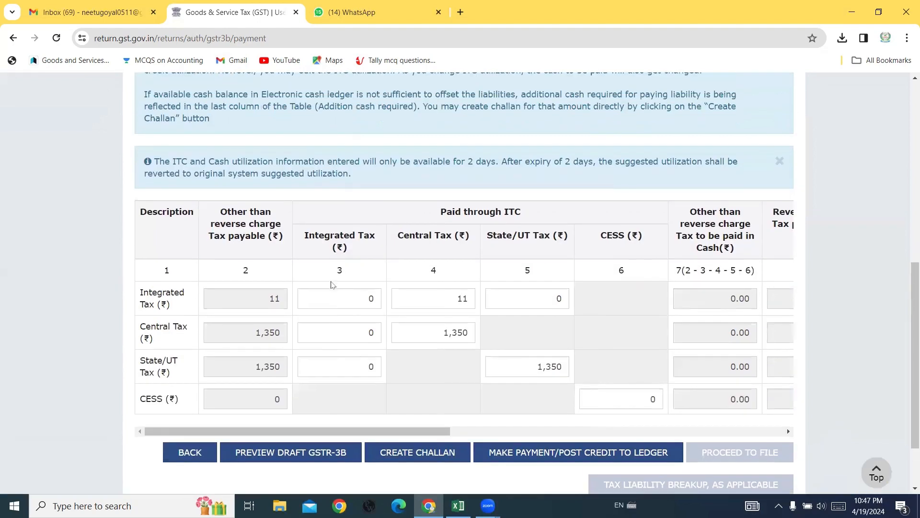
Examine the credit ledger balance and the tax payment table through its interest, late fee and additional cash columns.
{"action": "scroll", "coordinate": [331, 285], "scroll_direction": "up", "scroll_amount": 1}
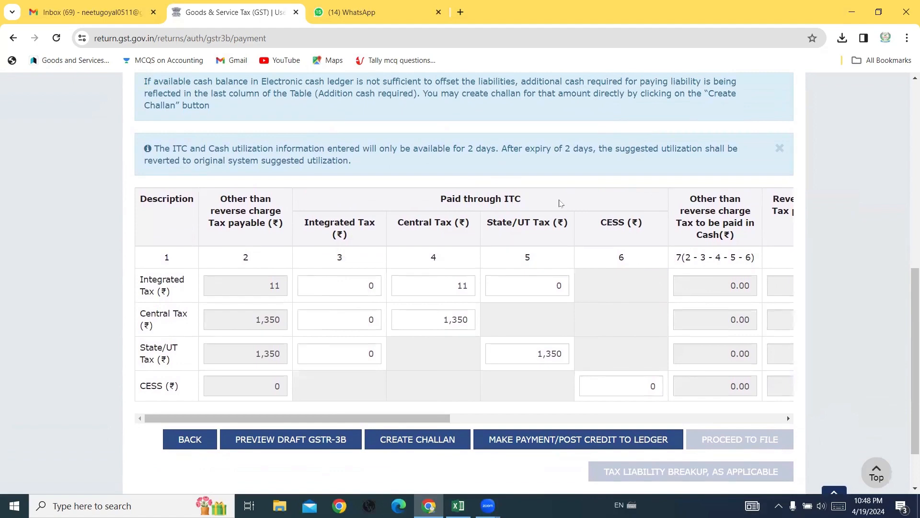
{"action": "scroll", "coordinate": [559, 203], "scroll_direction": "up", "scroll_amount": 5}
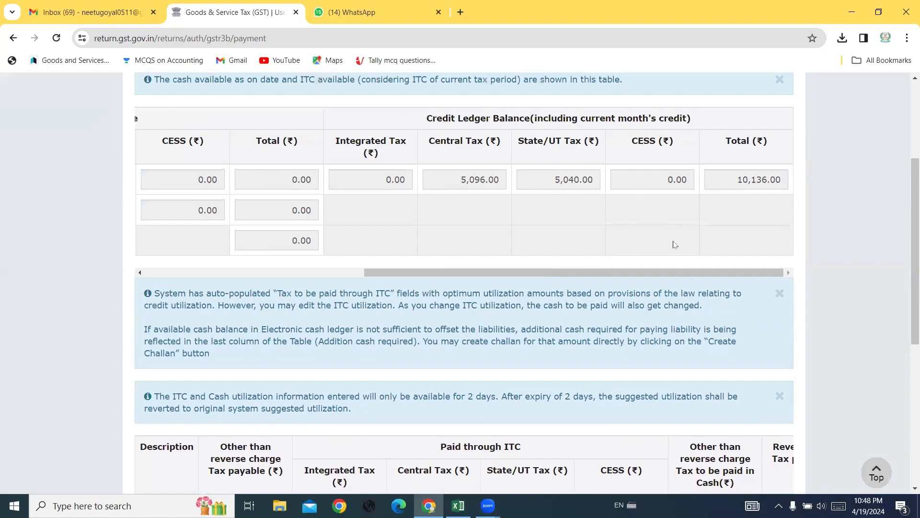
{"action": "scroll", "coordinate": [674, 244], "scroll_direction": "down", "scroll_amount": 4}
{"action": "scroll", "coordinate": [674, 244], "scroll_direction": "down", "scroll_amount": 3}
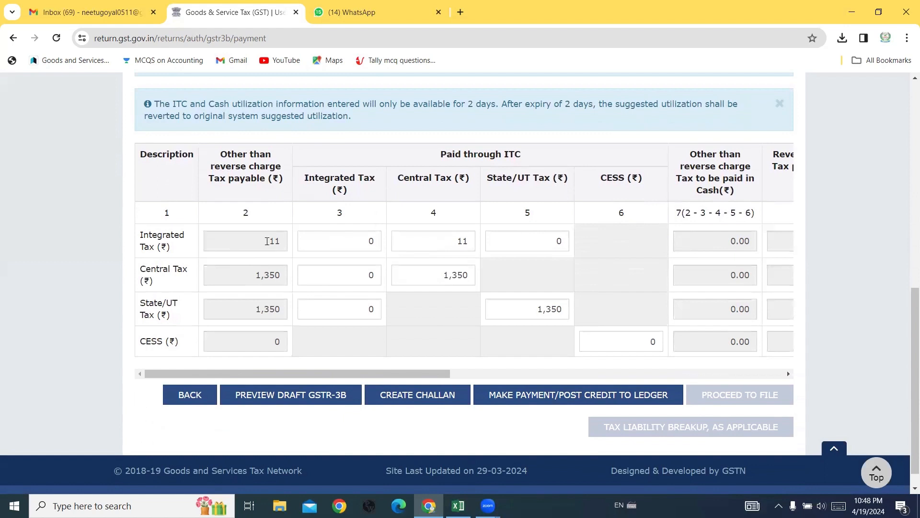
{"action": "scroll", "coordinate": [267, 241], "scroll_direction": "down", "scroll_amount": 1}
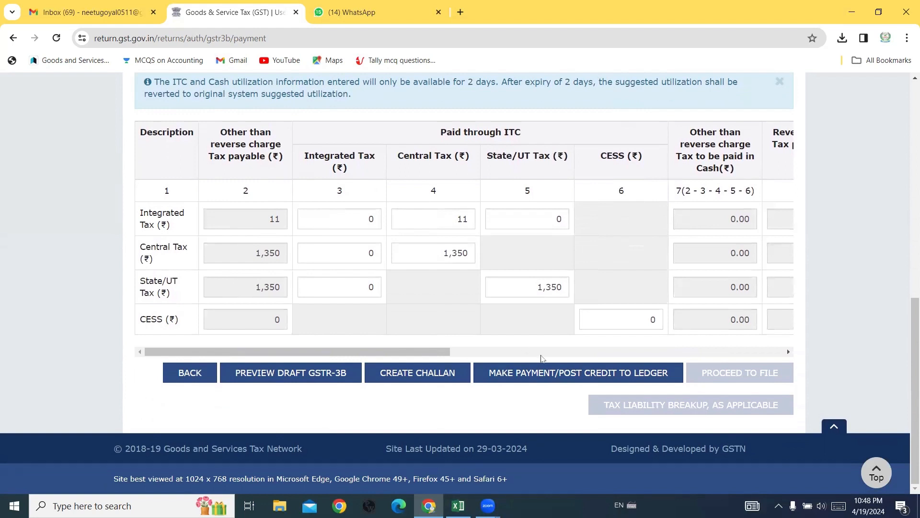
{"action": "left_click", "coordinate": [789, 353]}
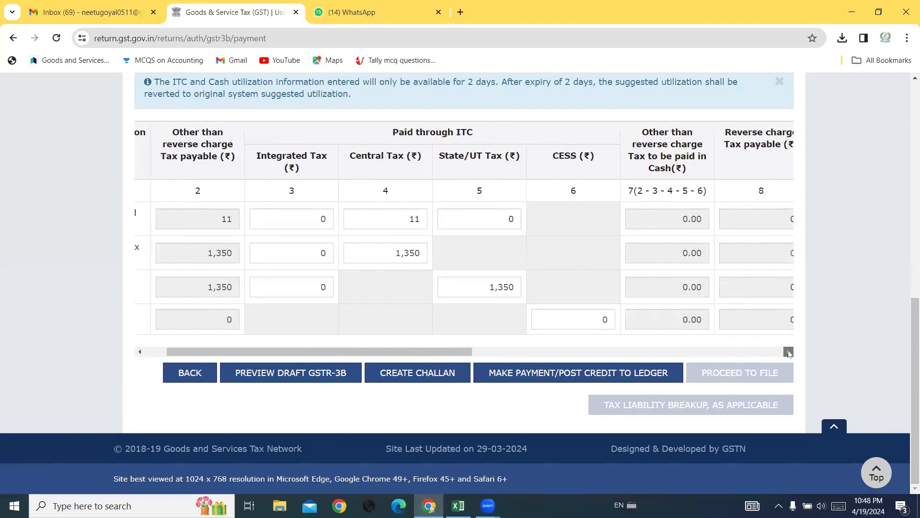
{"action": "left_click_drag", "start_coordinate": [789, 353], "coordinate": [789, 352]}
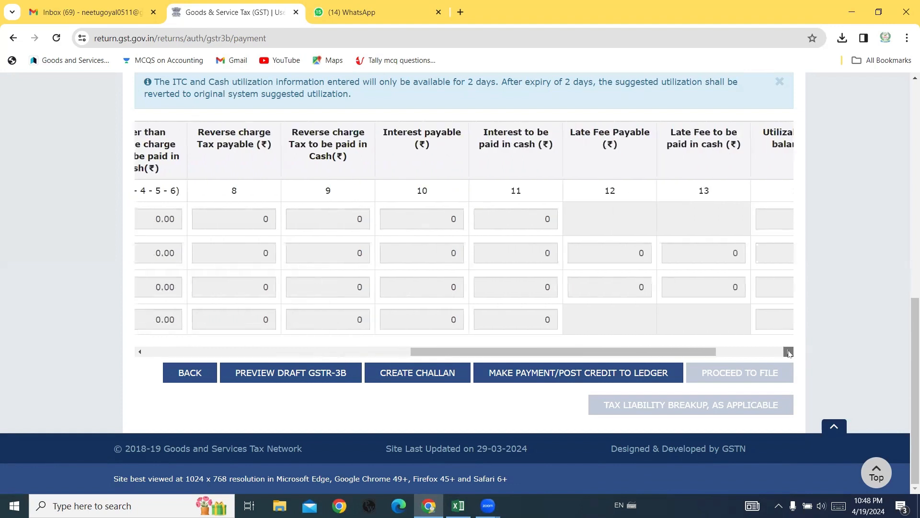
{"action": "left_click_drag", "start_coordinate": [789, 352], "coordinate": [789, 353]}
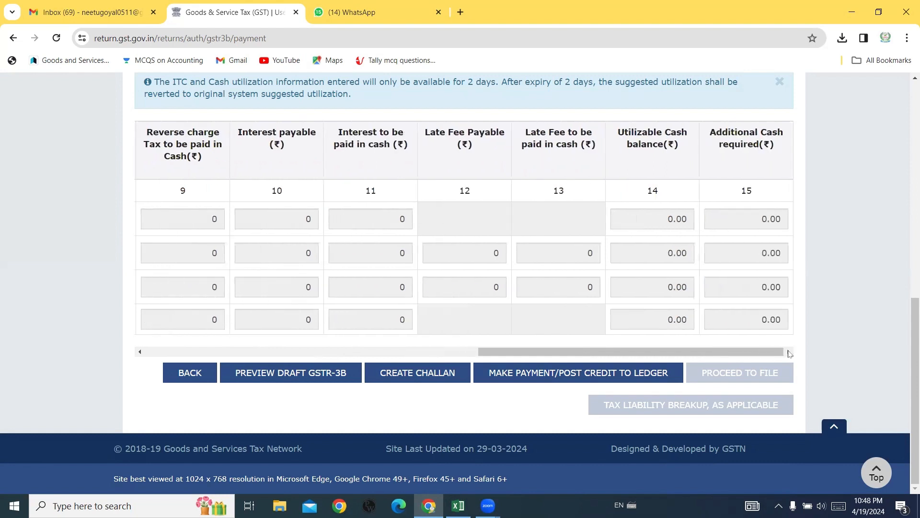
Offset the GSTR-3B liability by posting the credit to the ledger and confirm the irreversible utilization.
{"action": "left_click", "coordinate": [523, 376]}
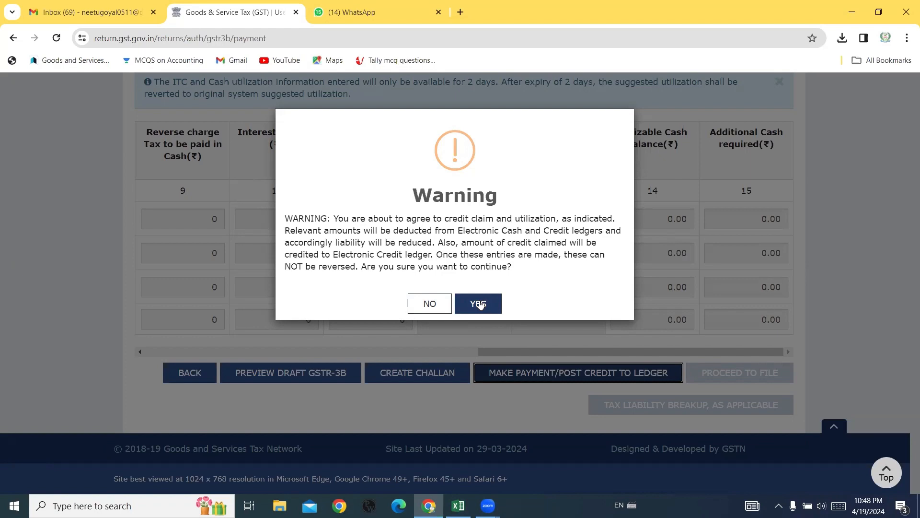
{"action": "left_click", "coordinate": [480, 305]}
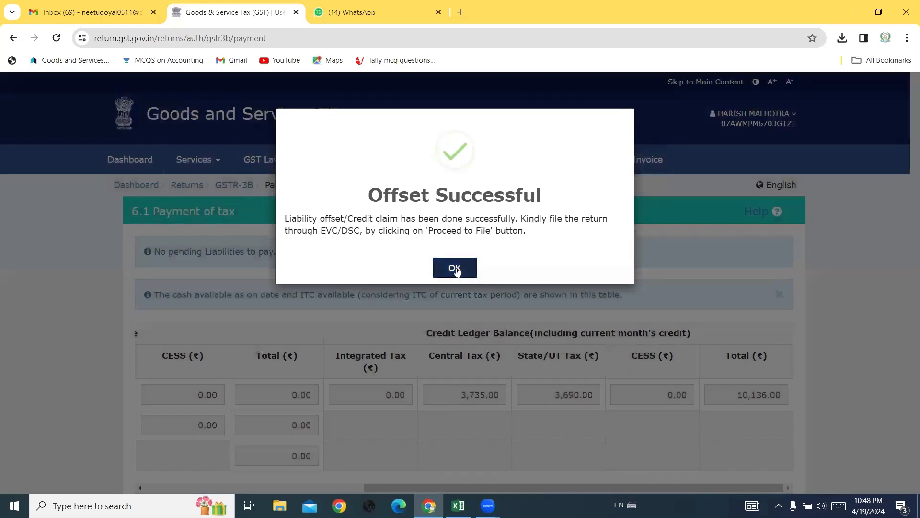
{"action": "left_click", "coordinate": [455, 267]}
Check the credit ledger balance after the offset and proceed to file the GSTR-3B return.
{"action": "scroll", "coordinate": [457, 271], "scroll_direction": "down", "scroll_amount": 4}
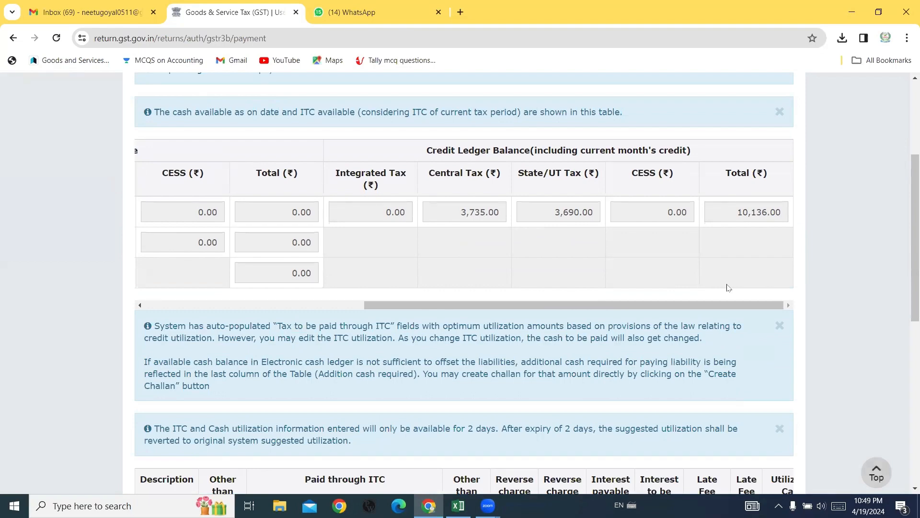
{"action": "scroll", "coordinate": [585, 241], "scroll_direction": "down", "scroll_amount": 1}
{"action": "scroll", "coordinate": [585, 241], "scroll_direction": "up", "scroll_amount": 1}
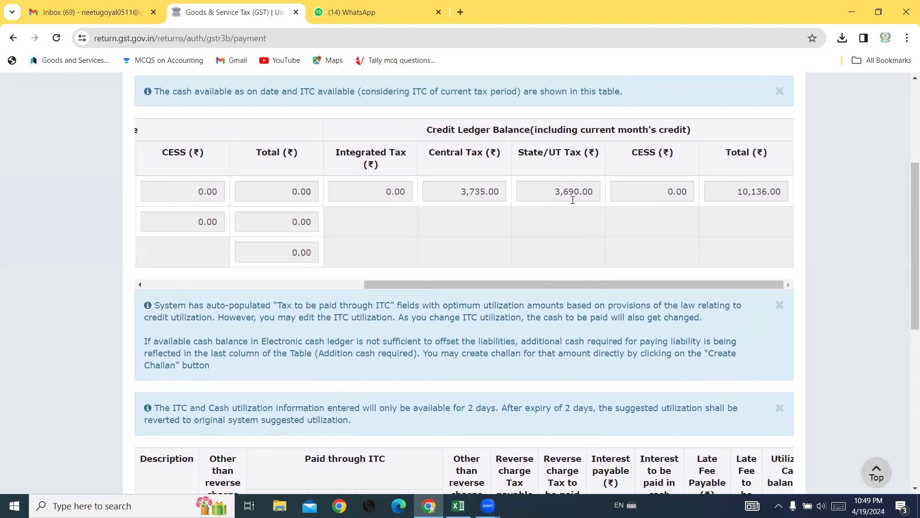
{"action": "scroll", "coordinate": [554, 193], "scroll_direction": "down", "scroll_amount": 8}
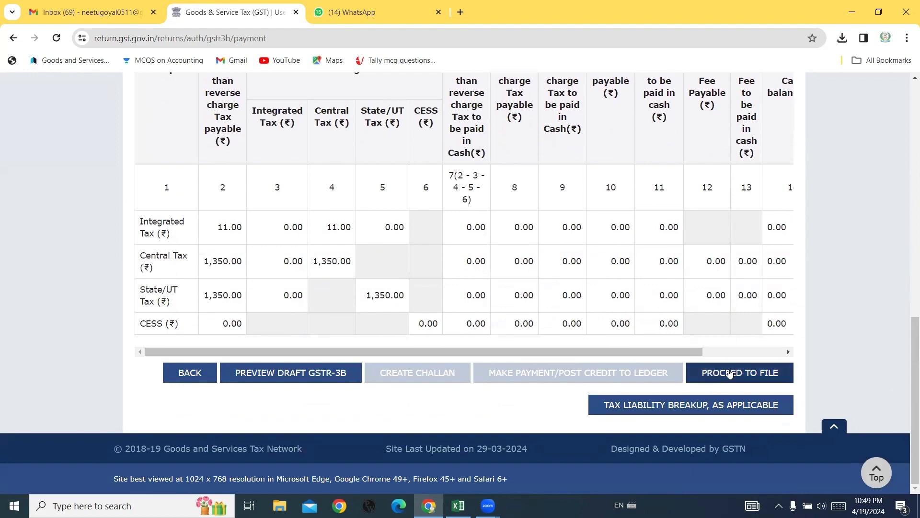
{"action": "left_click", "coordinate": [729, 373]}
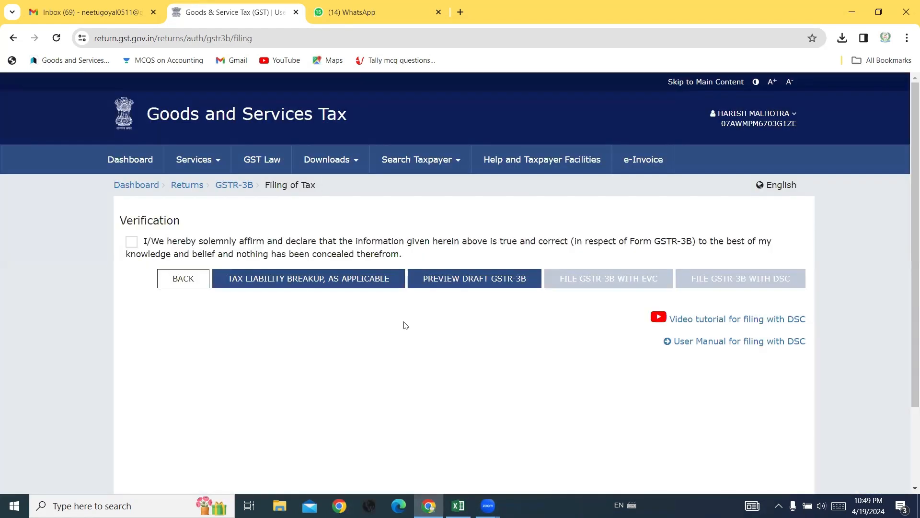
Accept the verification declaration and select the authorised signatory for the GSTR-3B.
{"action": "left_click", "coordinate": [133, 243]}
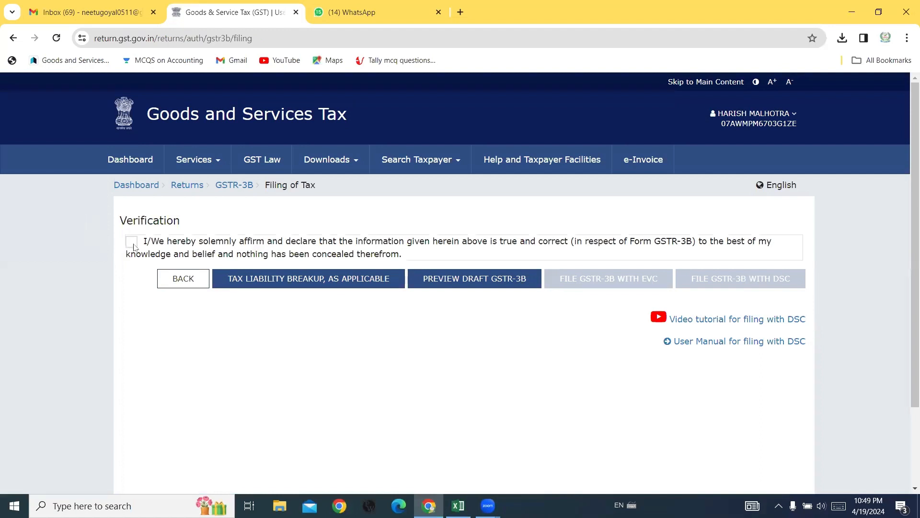
{"action": "left_click", "coordinate": [142, 288]}
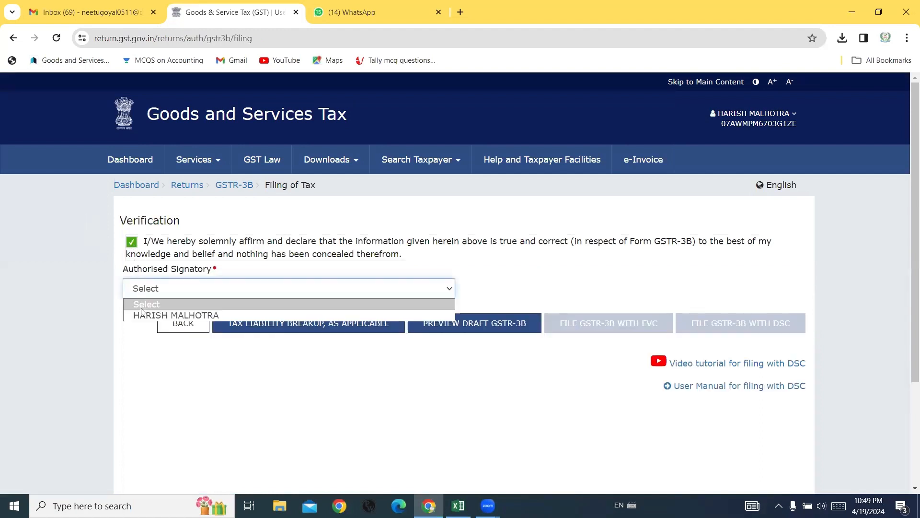
{"action": "left_click", "coordinate": [141, 315]}
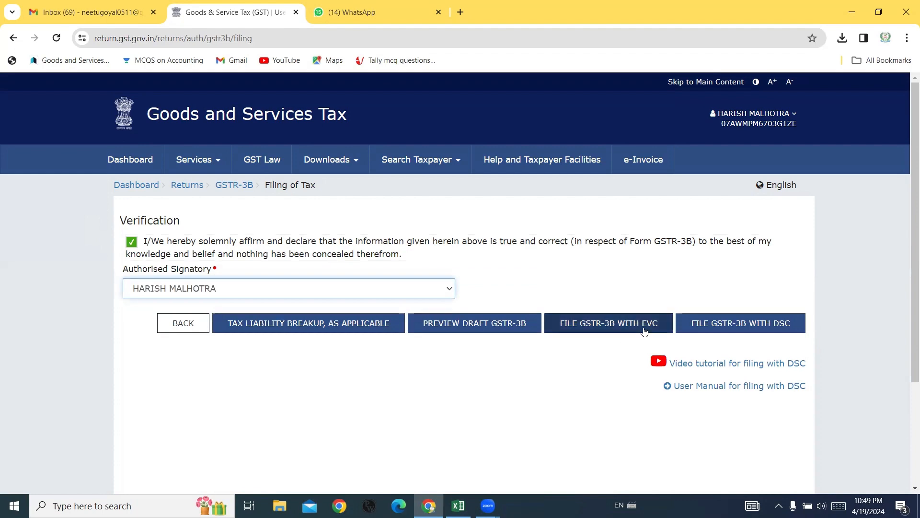
File the GSTR-3B with EVC and open the One Time Password field for entry.
{"action": "left_click", "coordinate": [644, 330]}
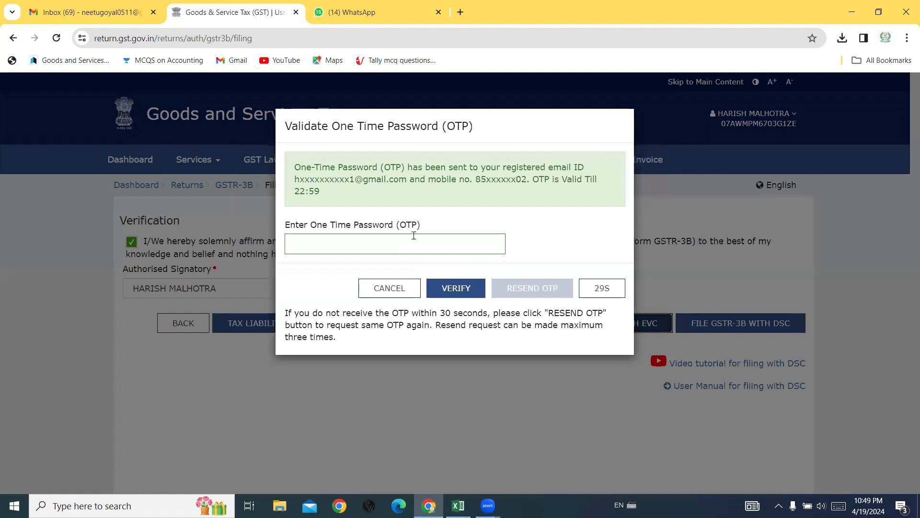
{"action": "left_click", "coordinate": [327, 243]}
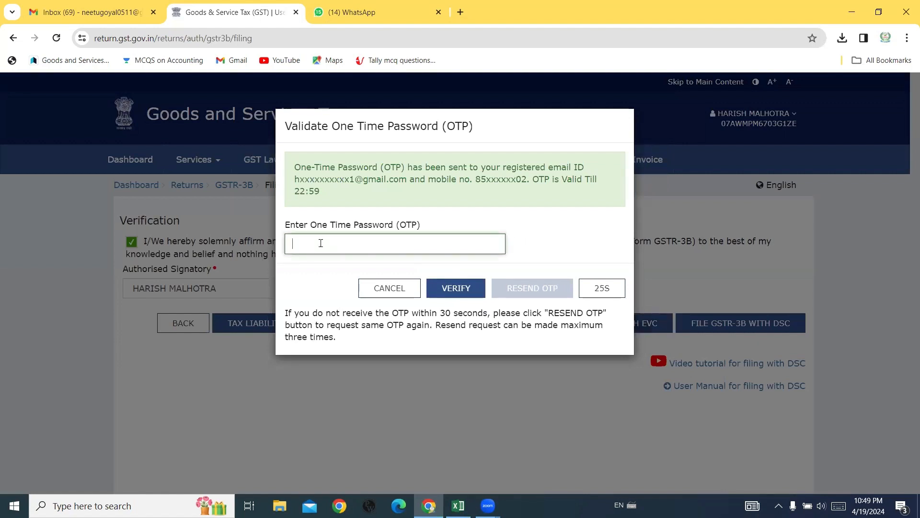